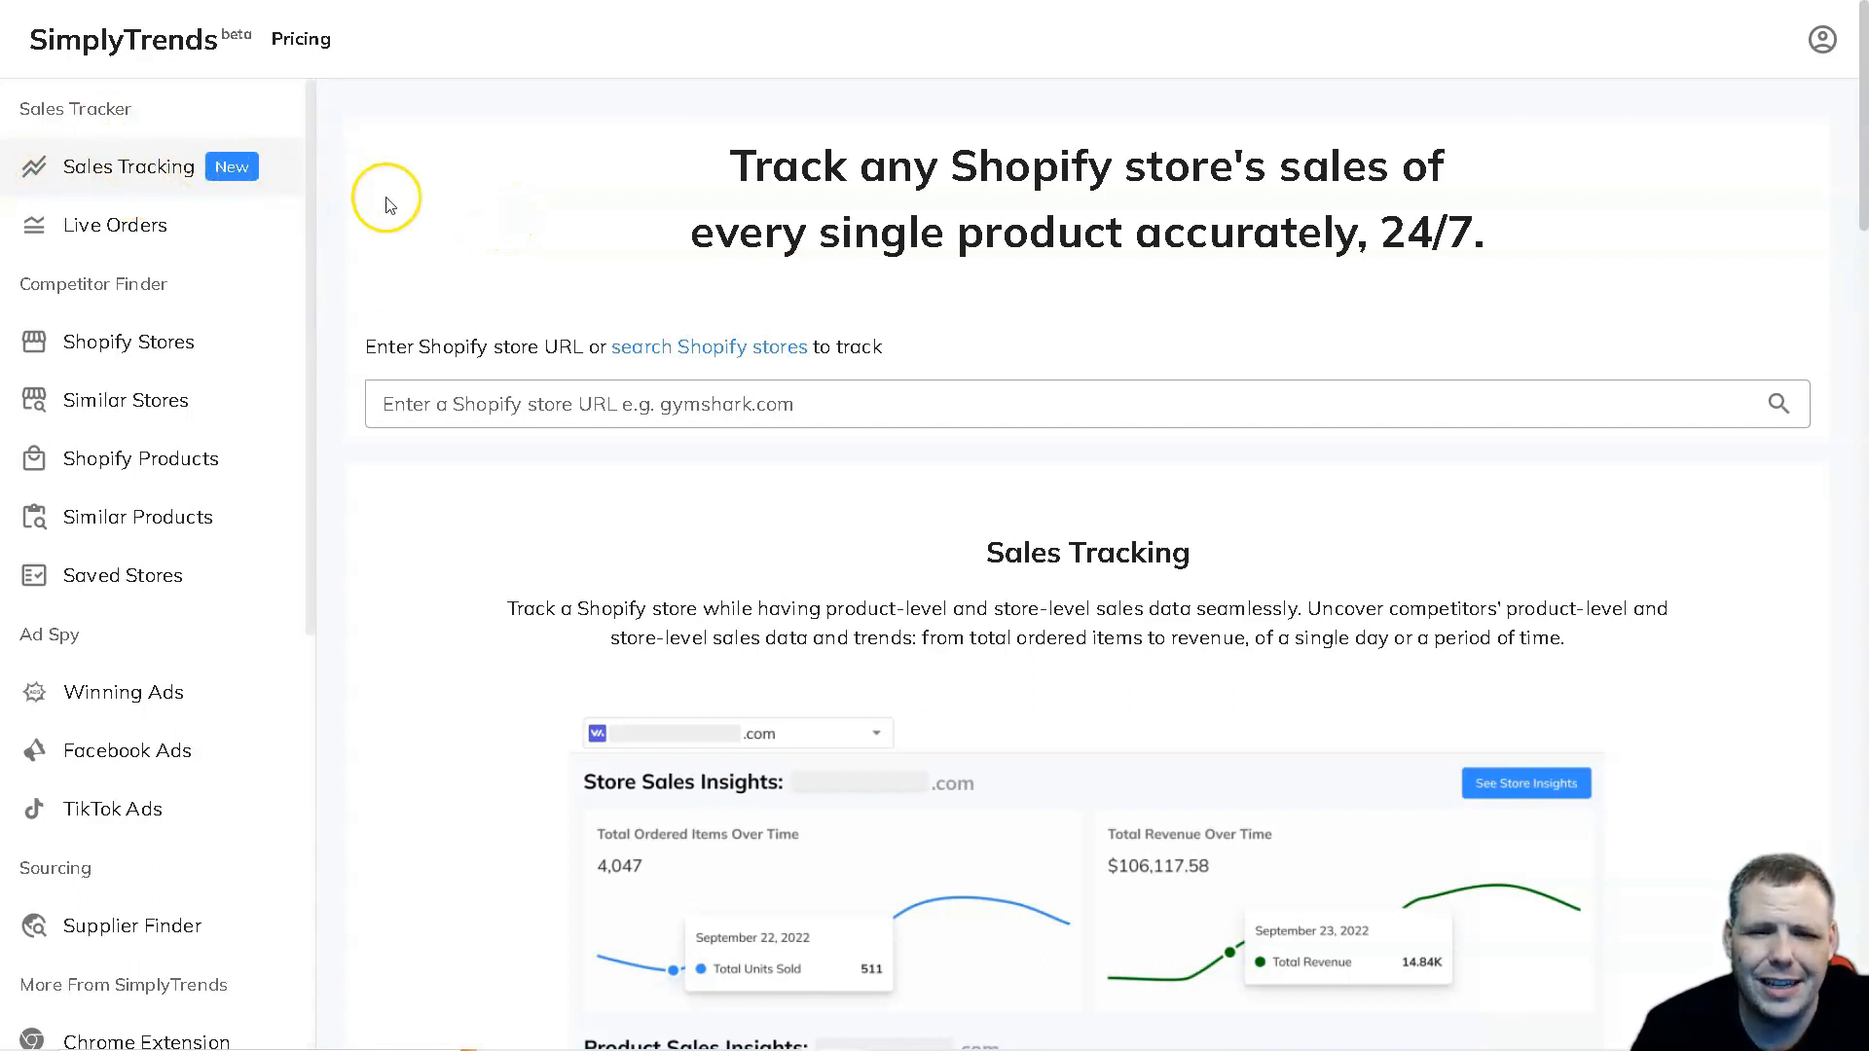
- Enter jbhifi in the store URL box and start tracking jbhifi.com.au
left_click(427, 401)
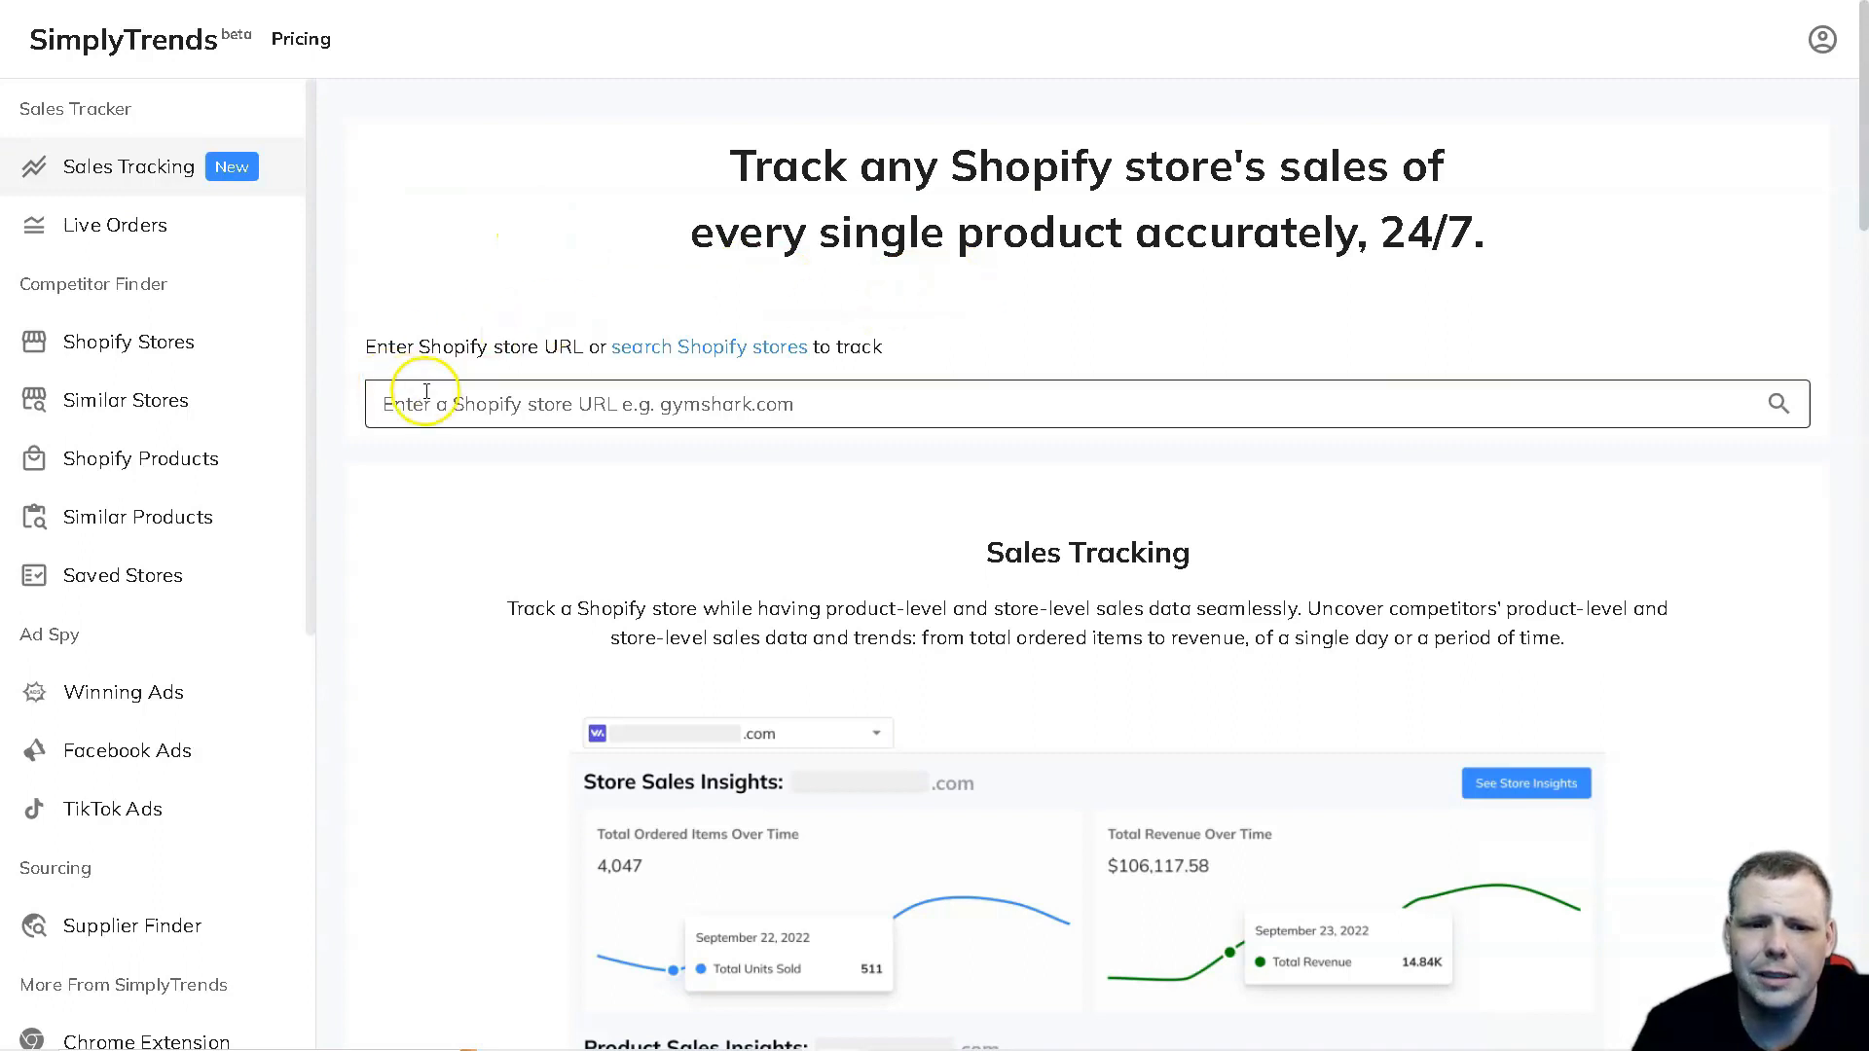
left_click(513, 400)
type("jbi")
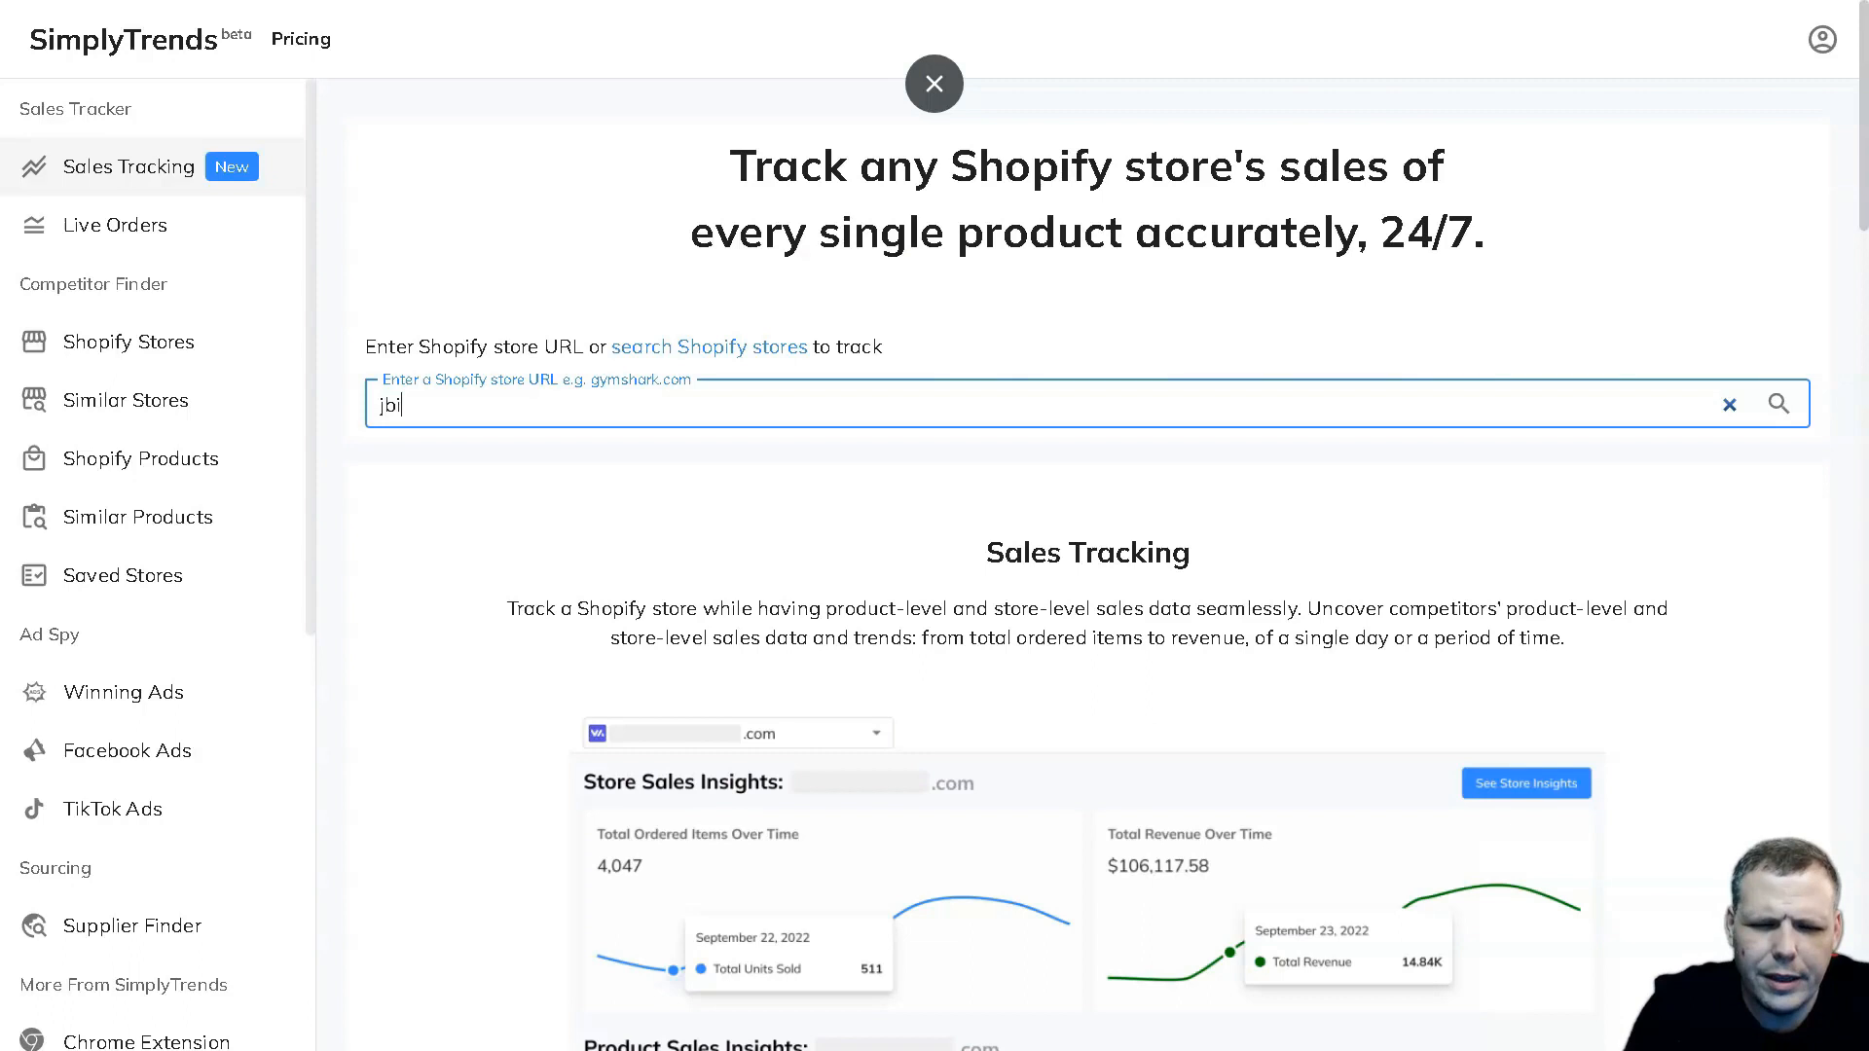
key("Return")
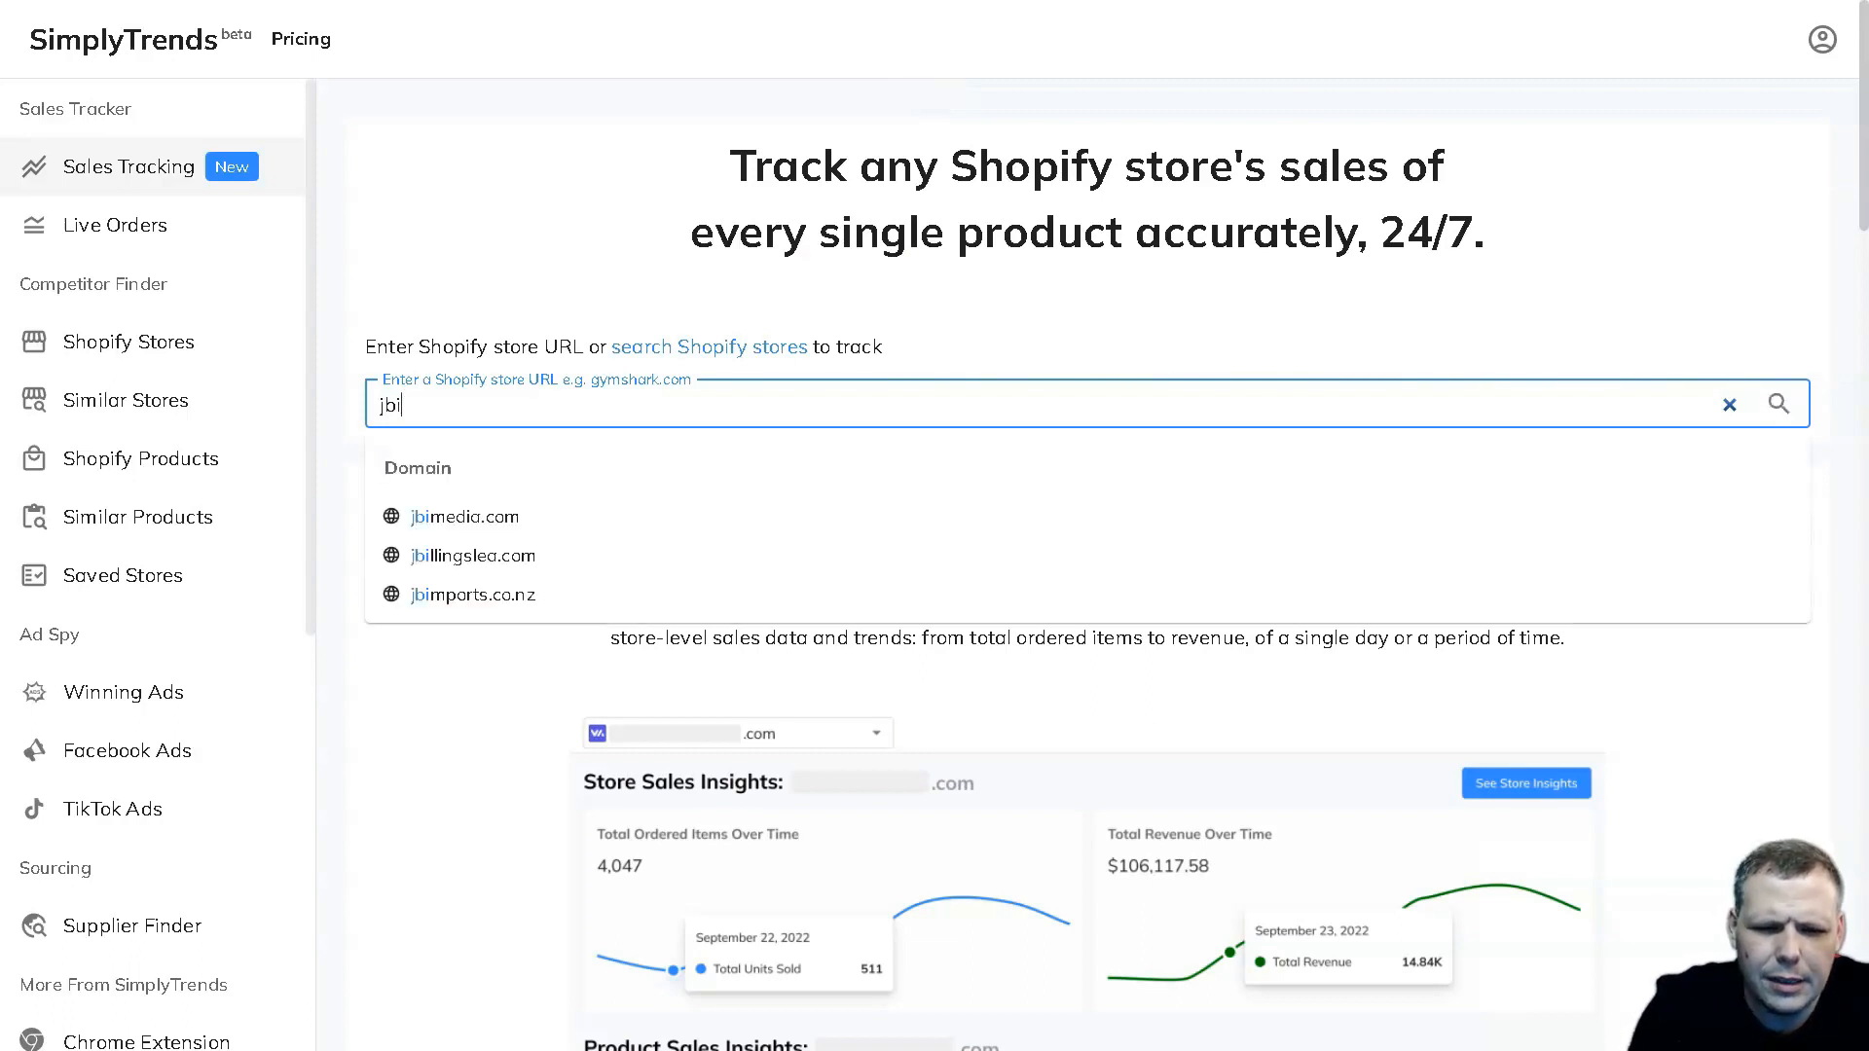
type("h")
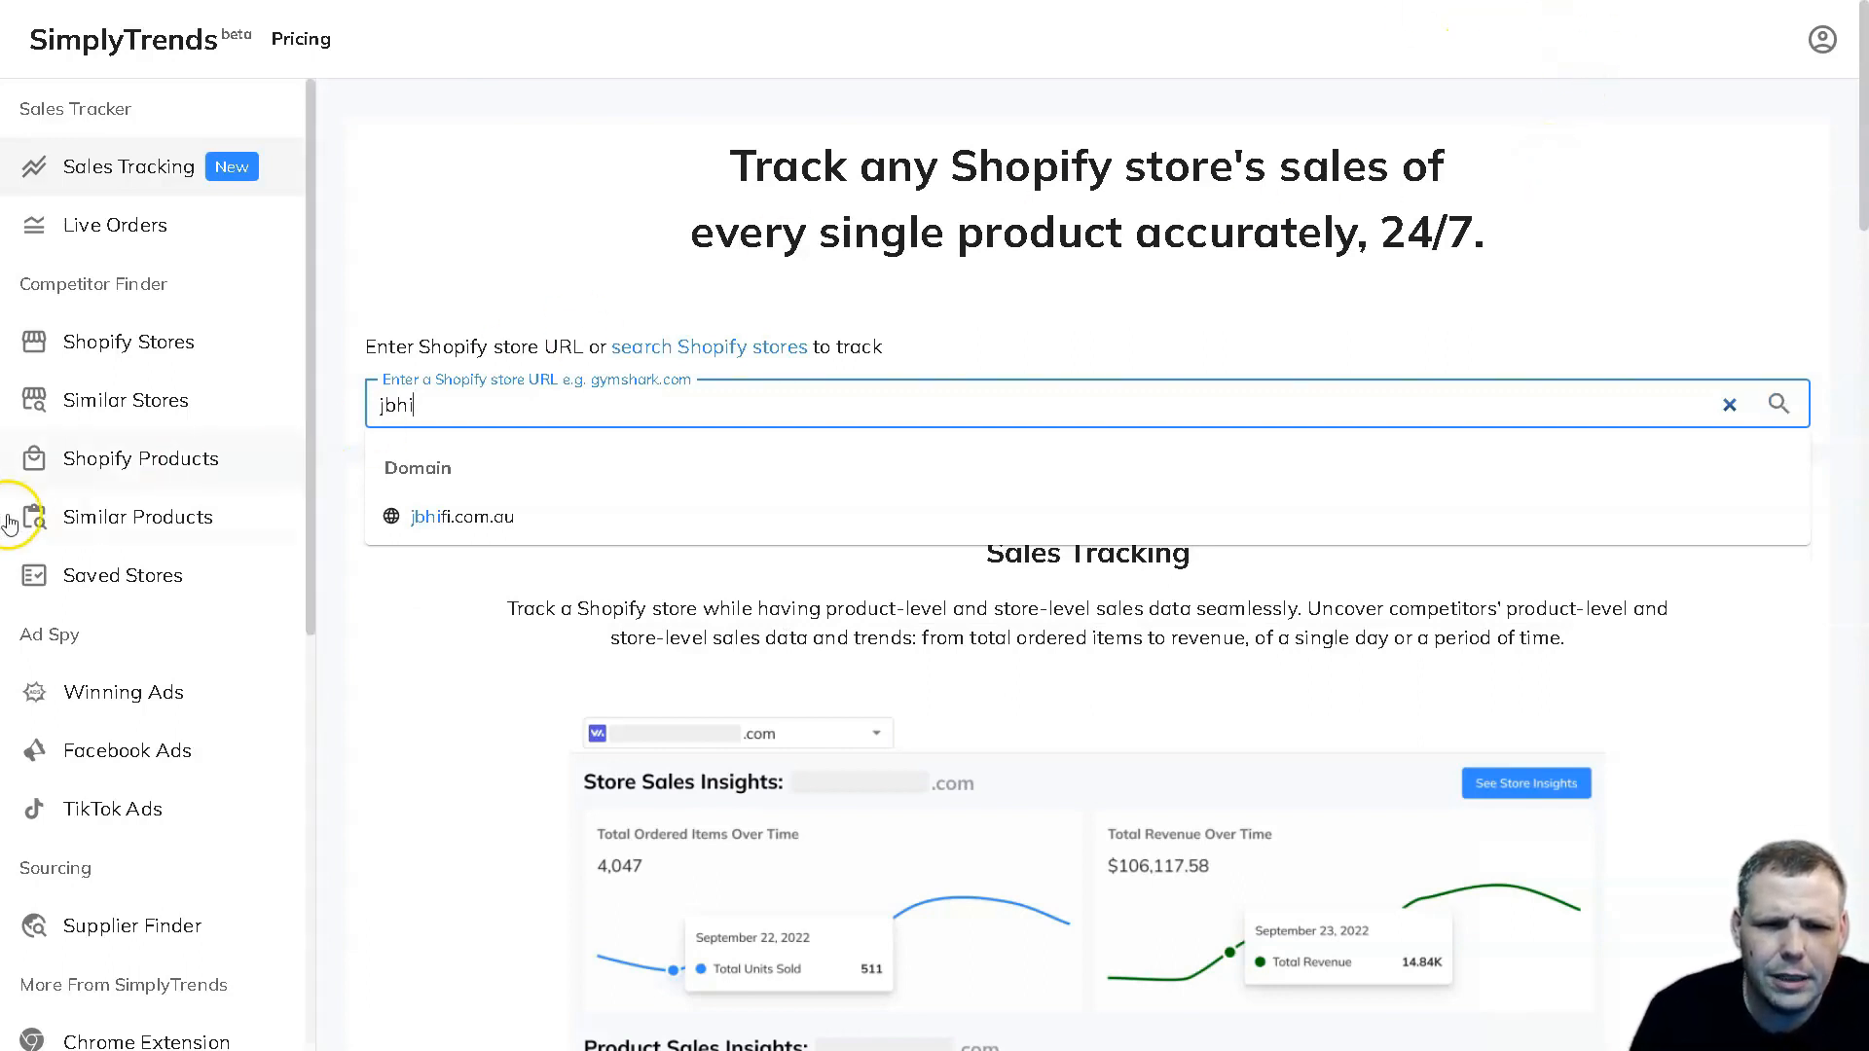
left_click(467, 520)
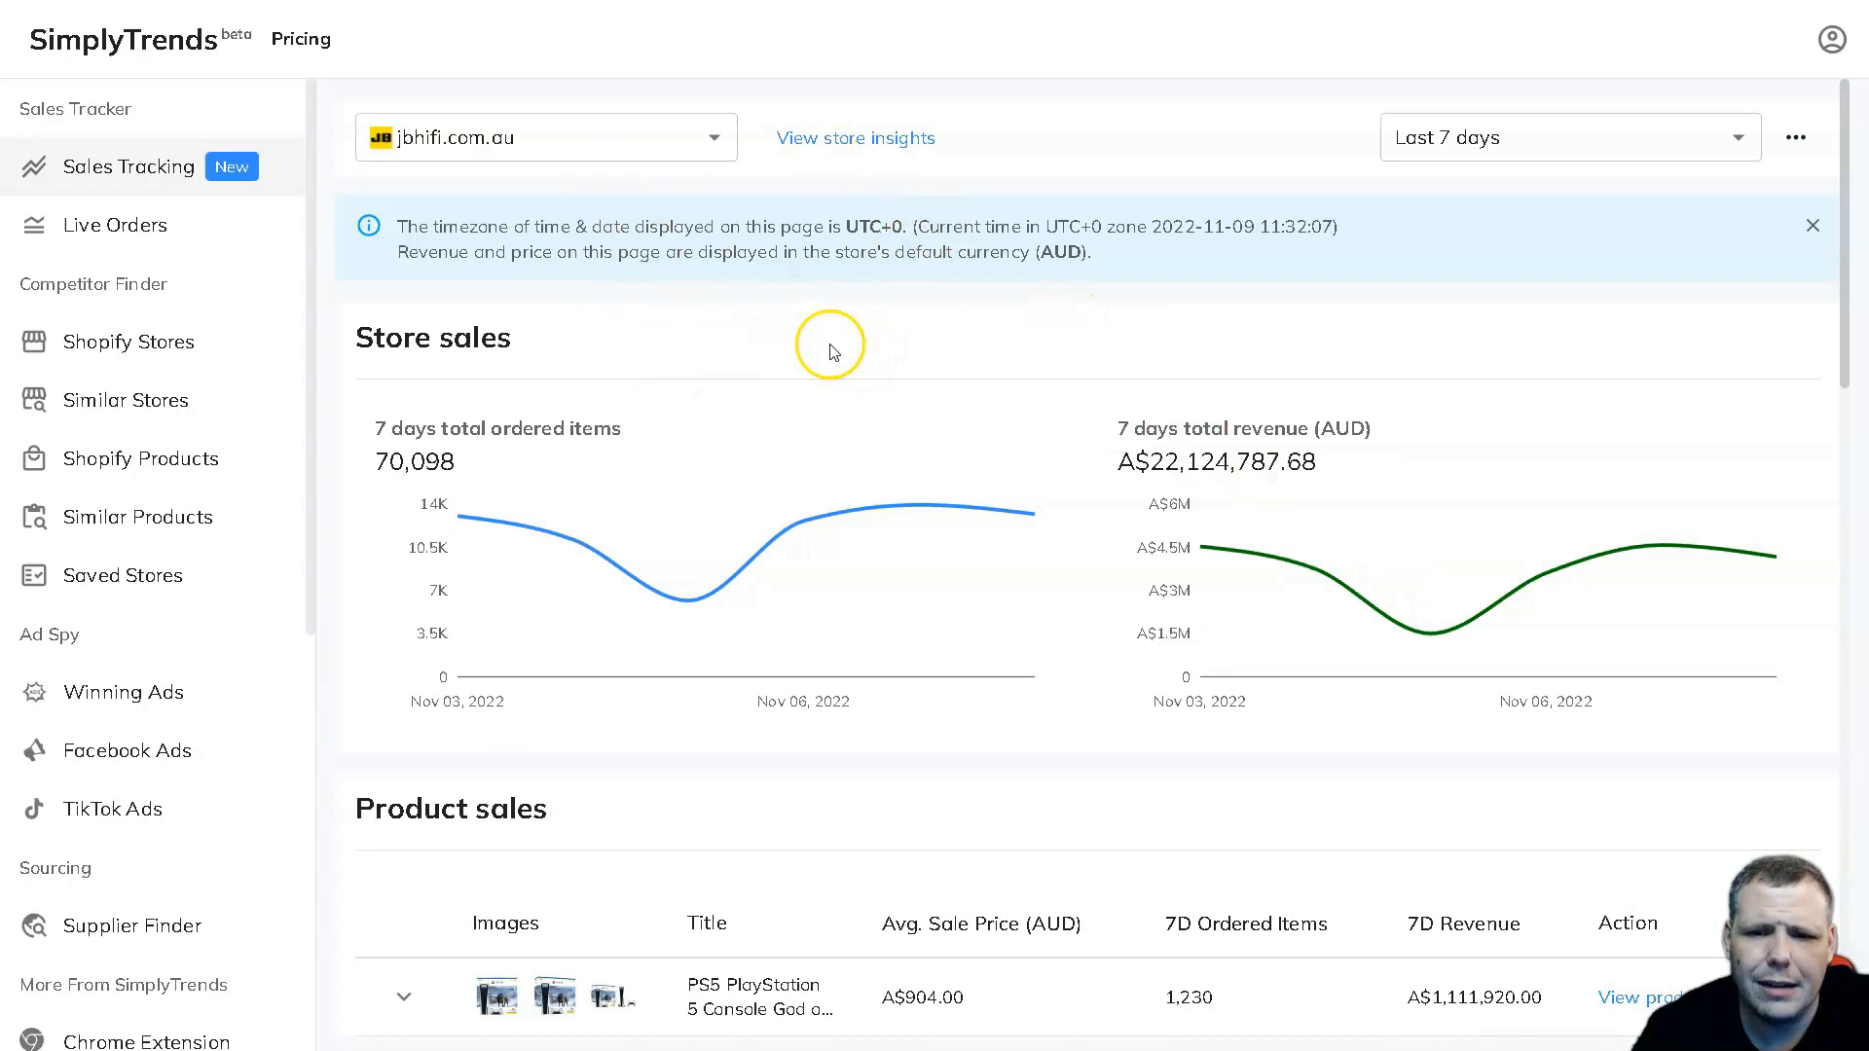
scroll(555, 413, "down", 2)
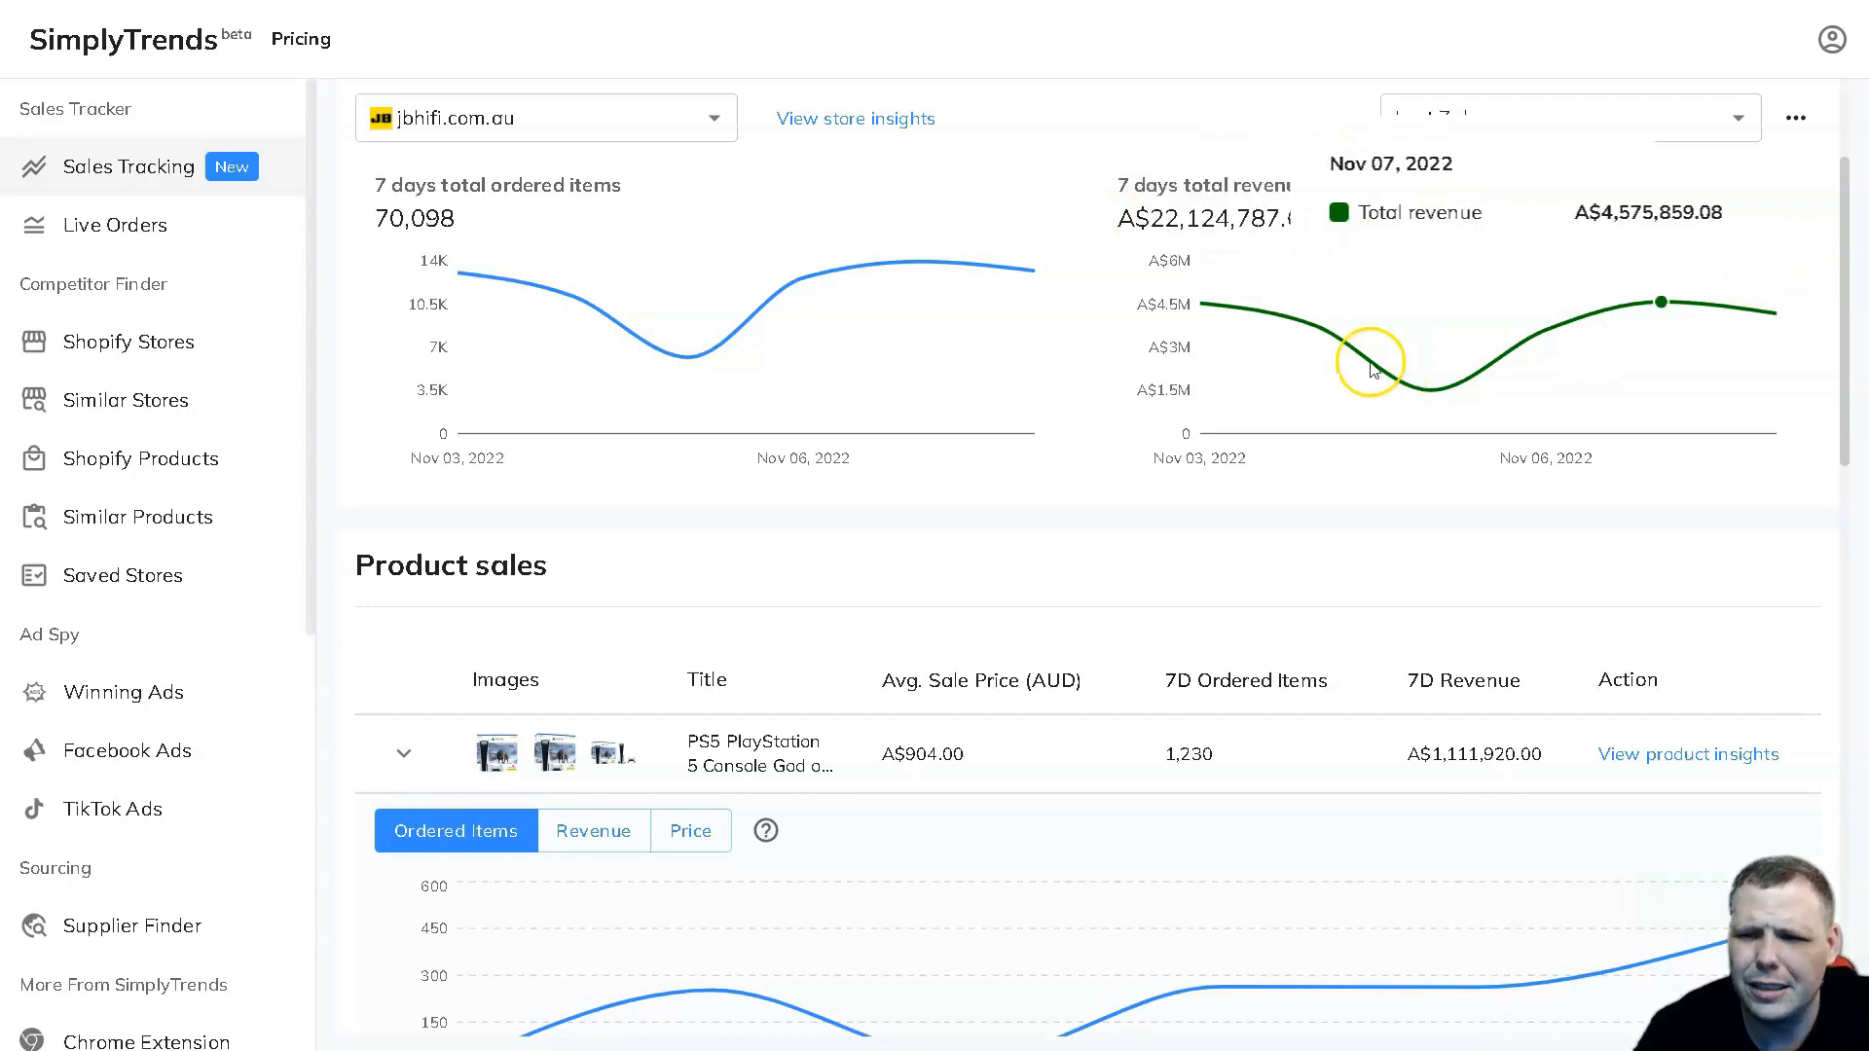
mouse_move(1545, 331)
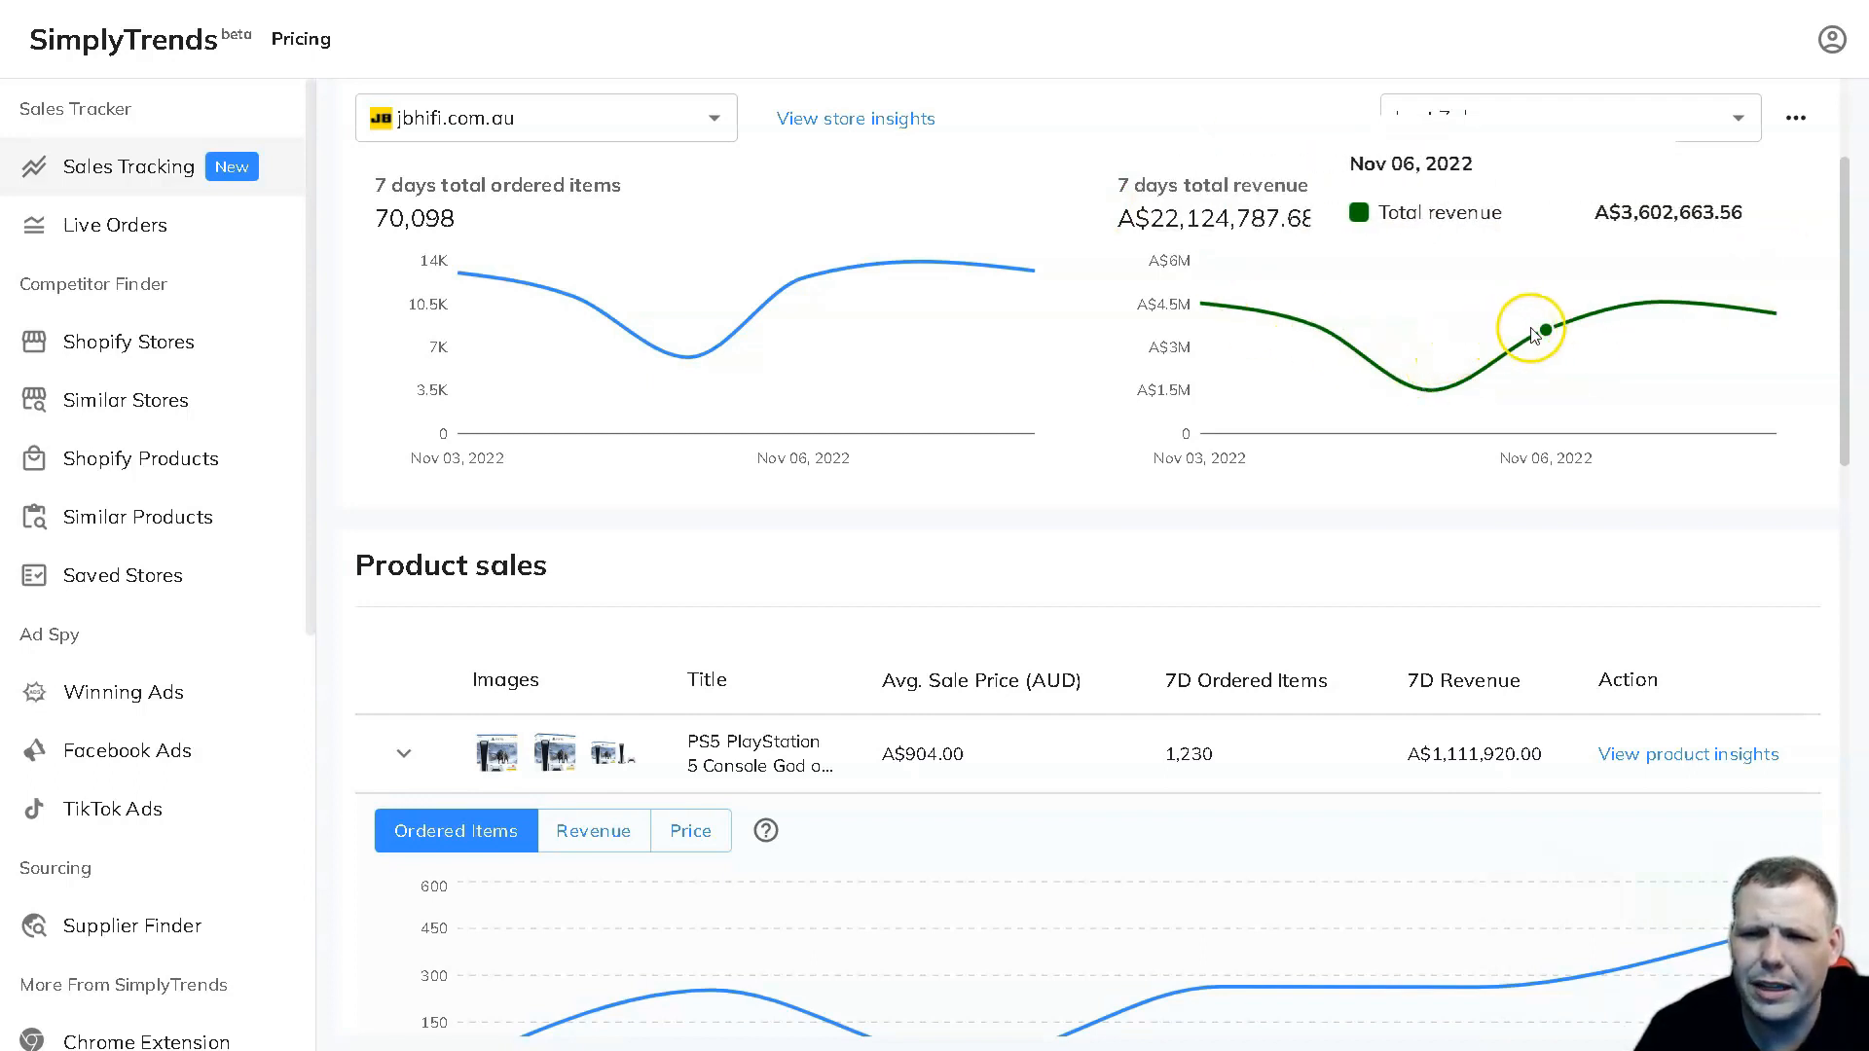
scroll(1088, 518, "down", 2)
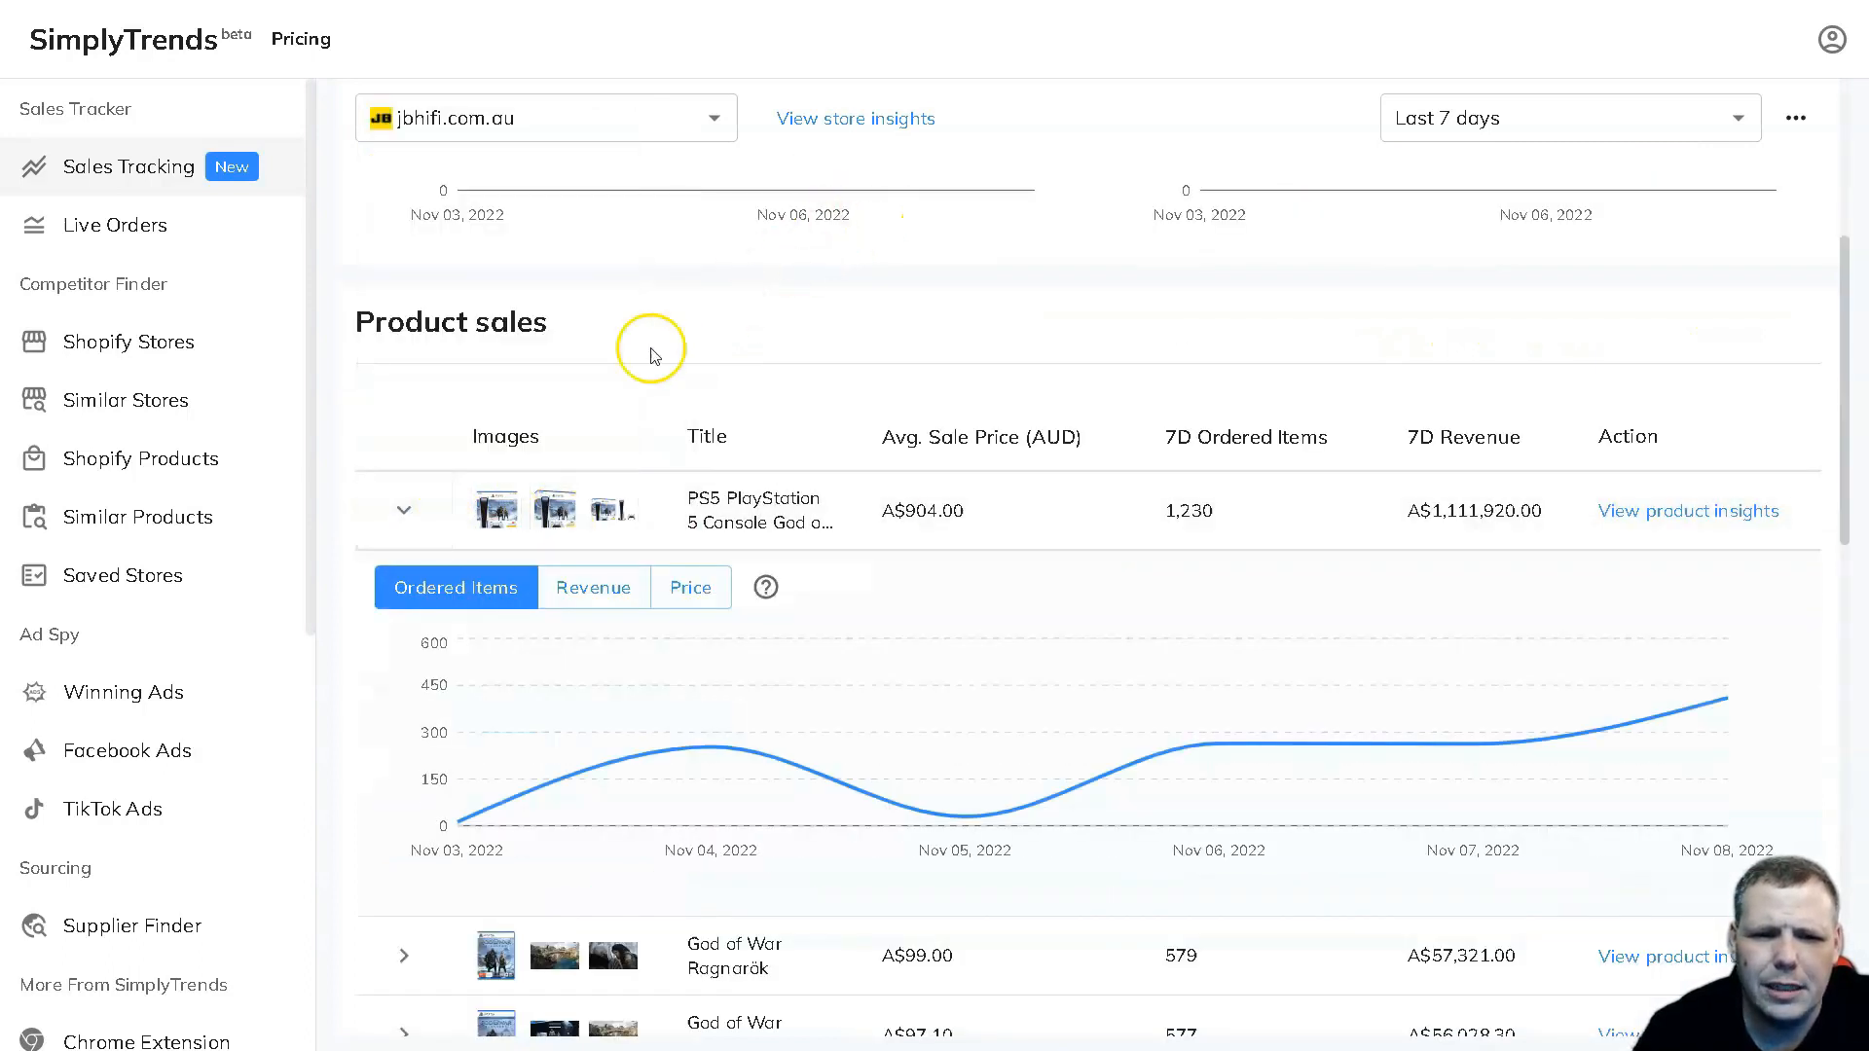
- Collapse the PS5 bundle row's sales chart in the Product sales table
left_click(403, 515)
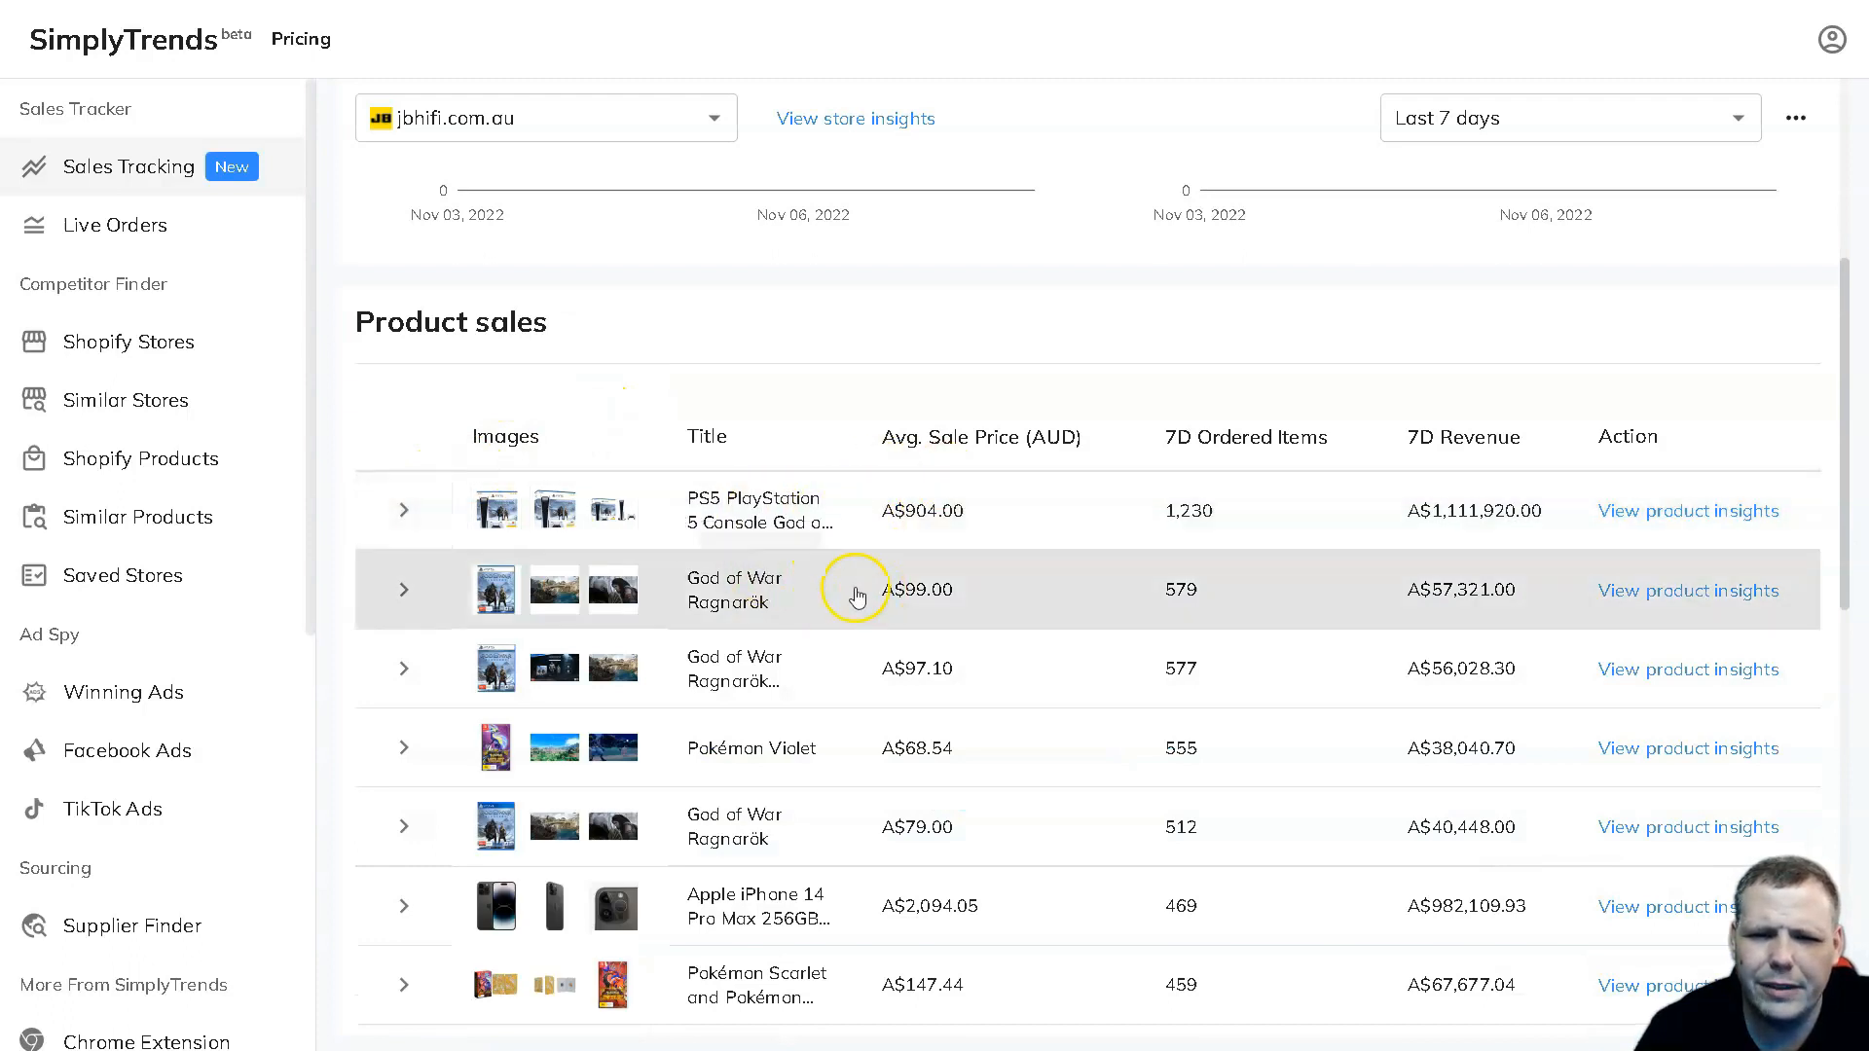
scroll(790, 571, "down", 1)
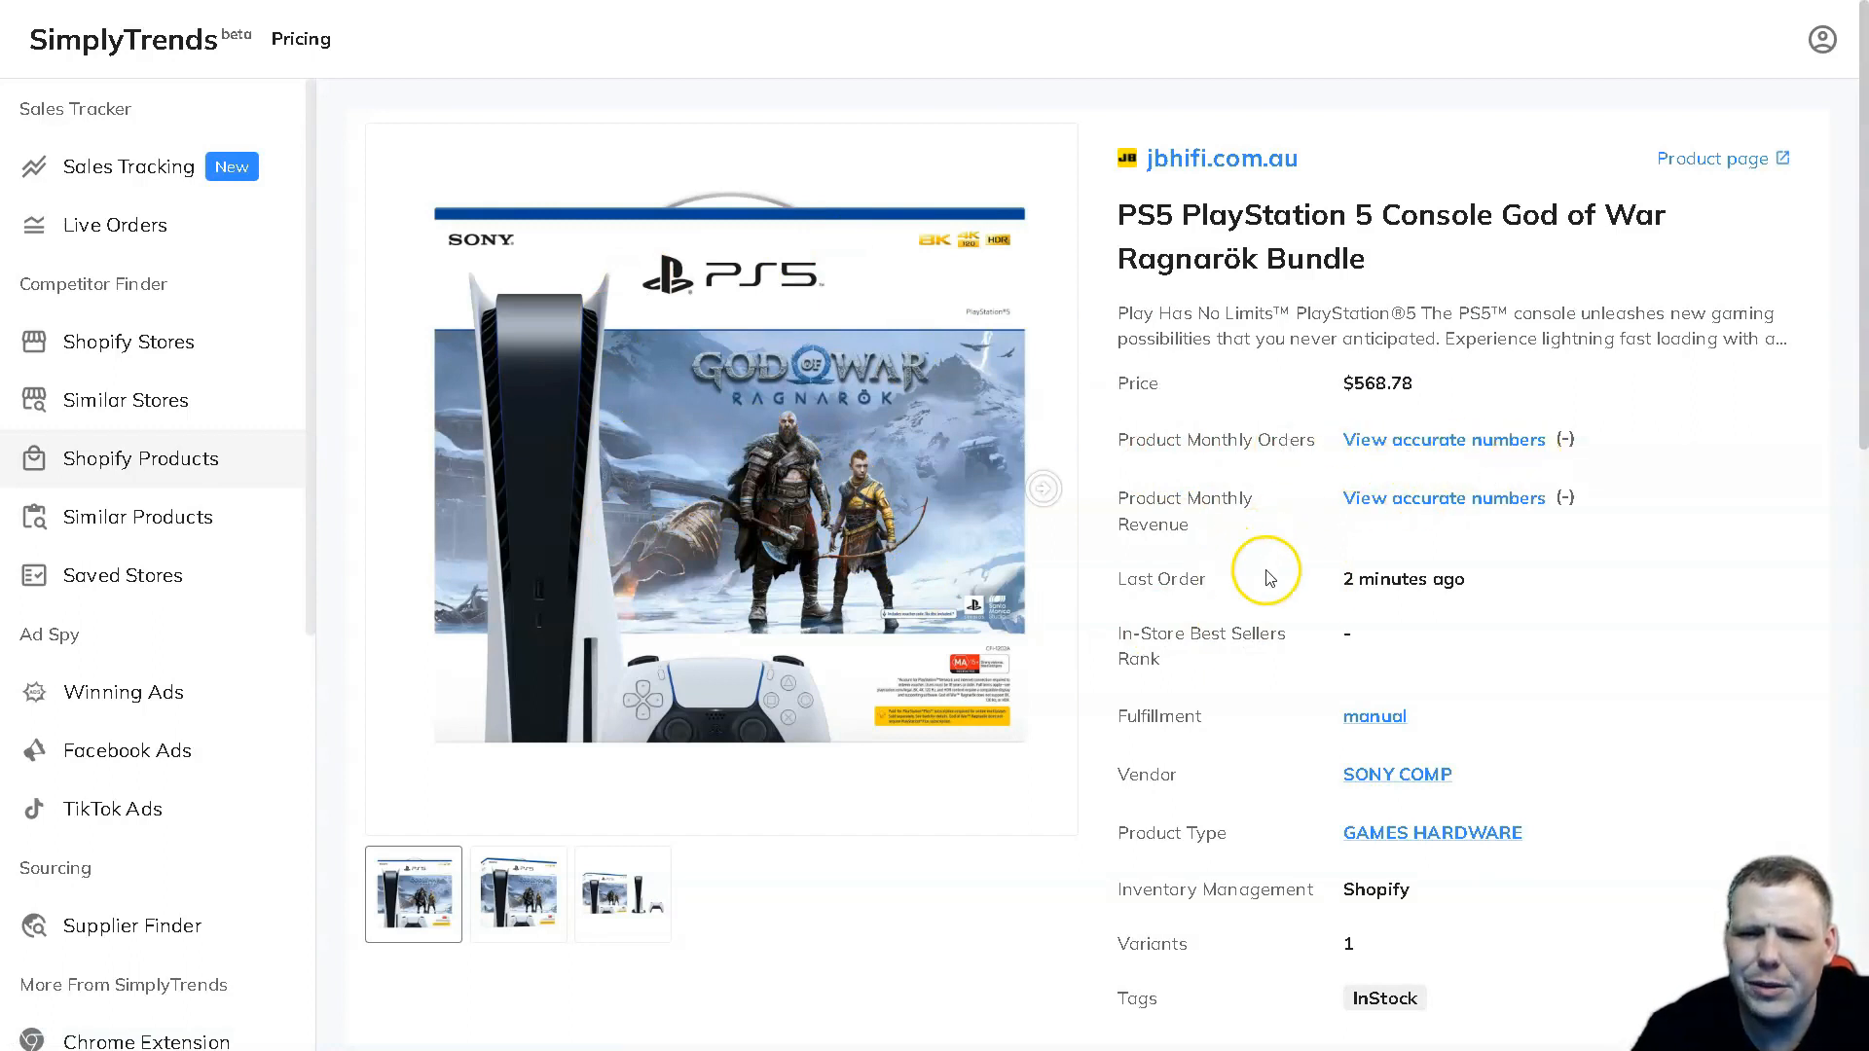
scroll(1446, 603, "down", 1)
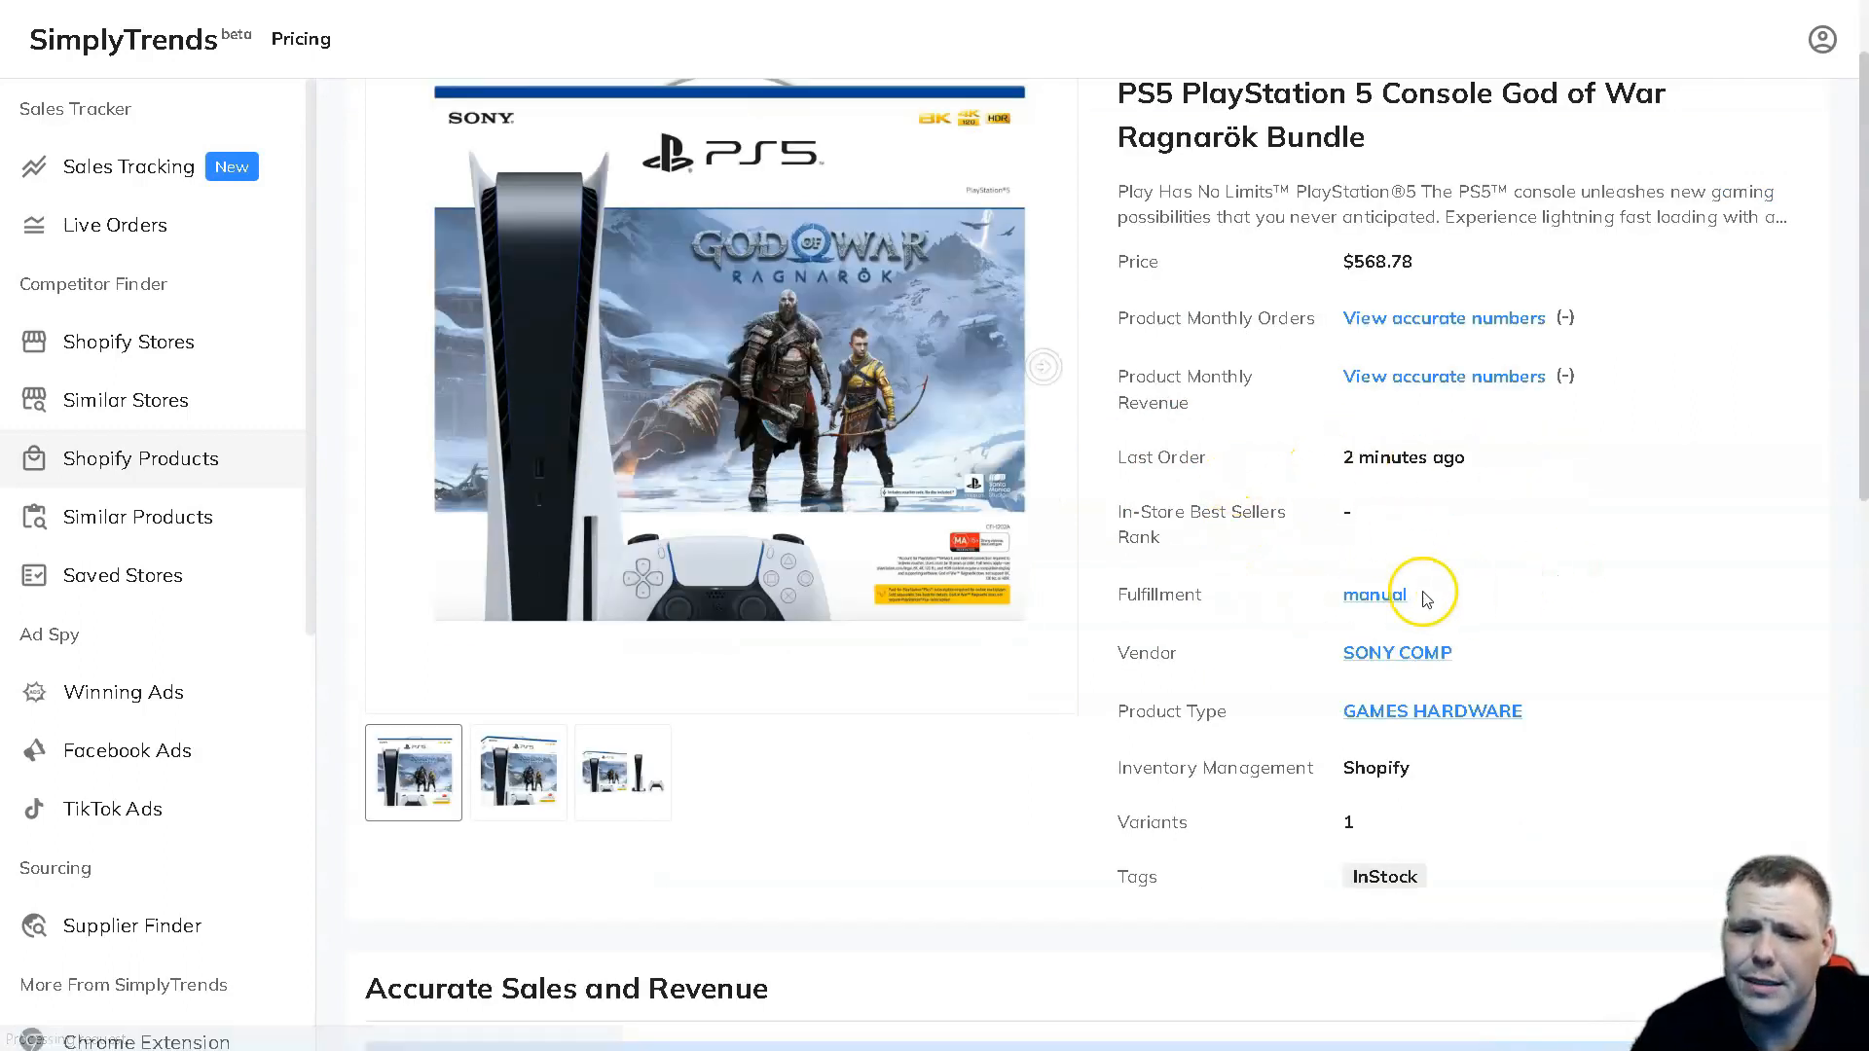
scroll(1403, 614, "down", 3)
scroll(1402, 622, "up", 1)
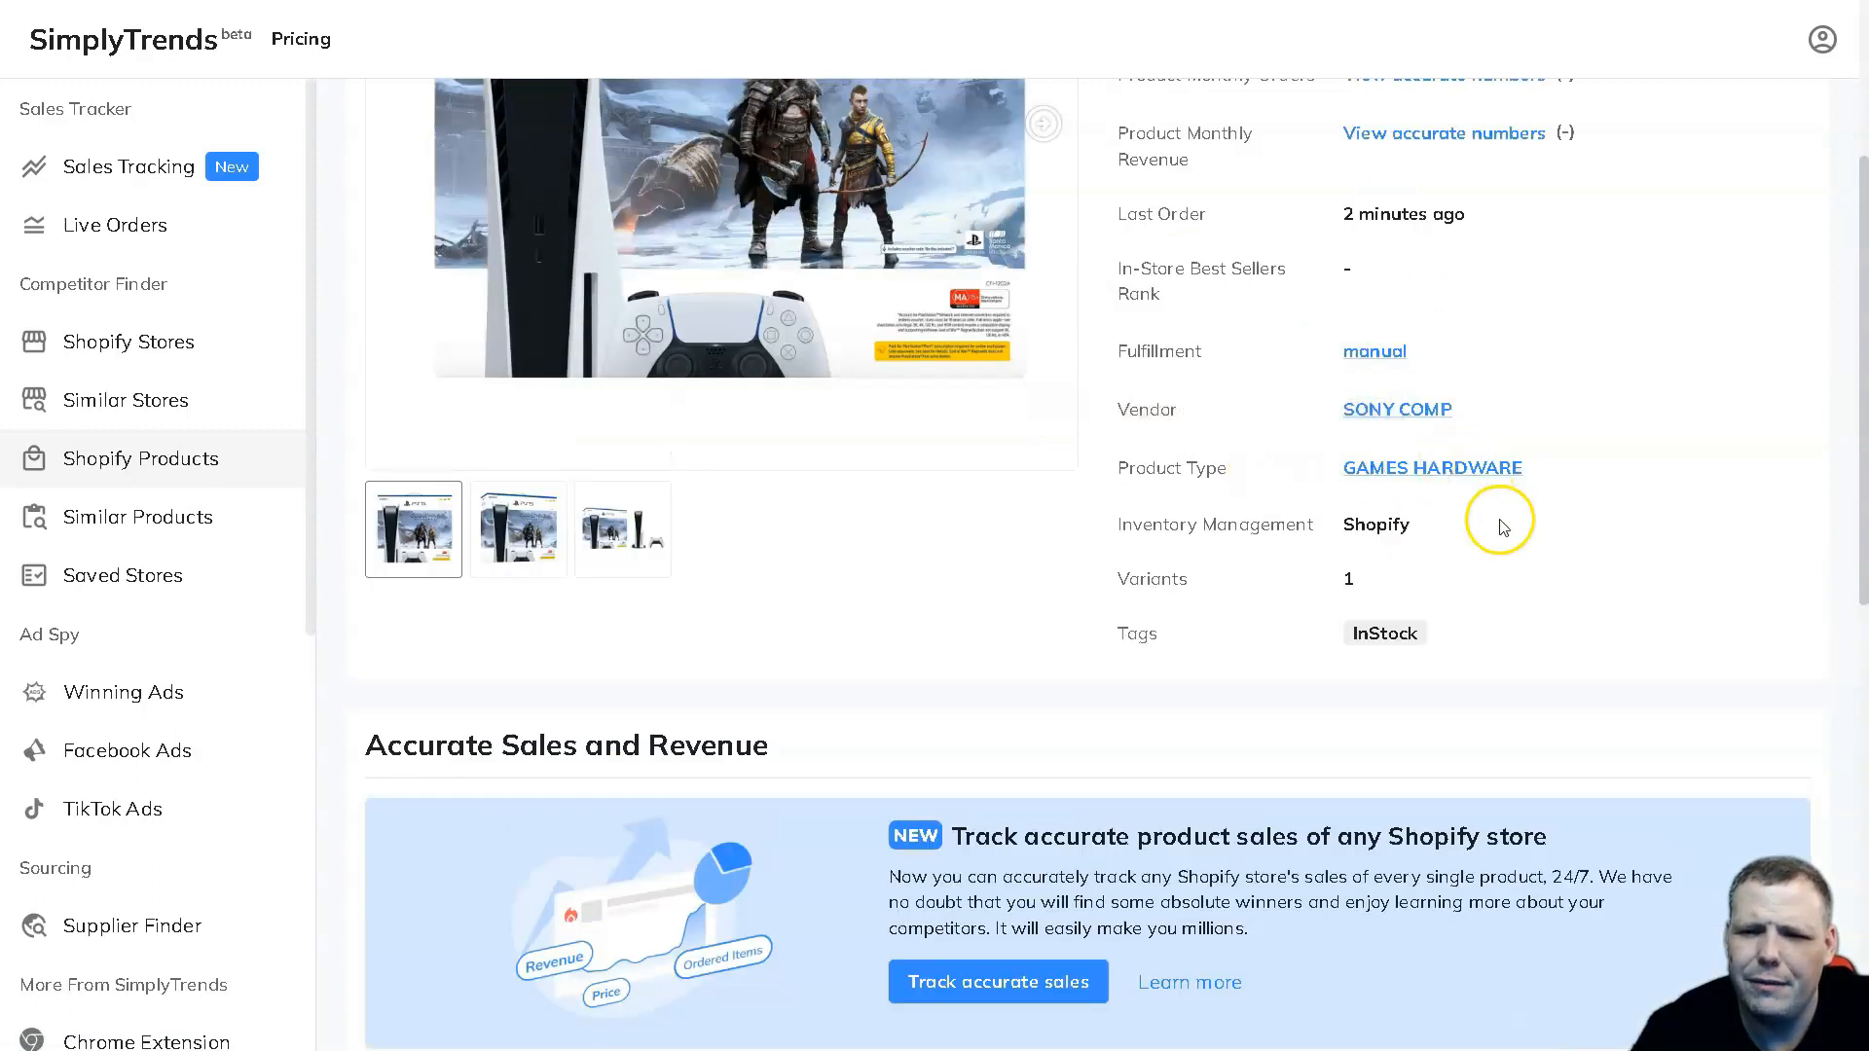
scroll(1402, 584, "down", 1)
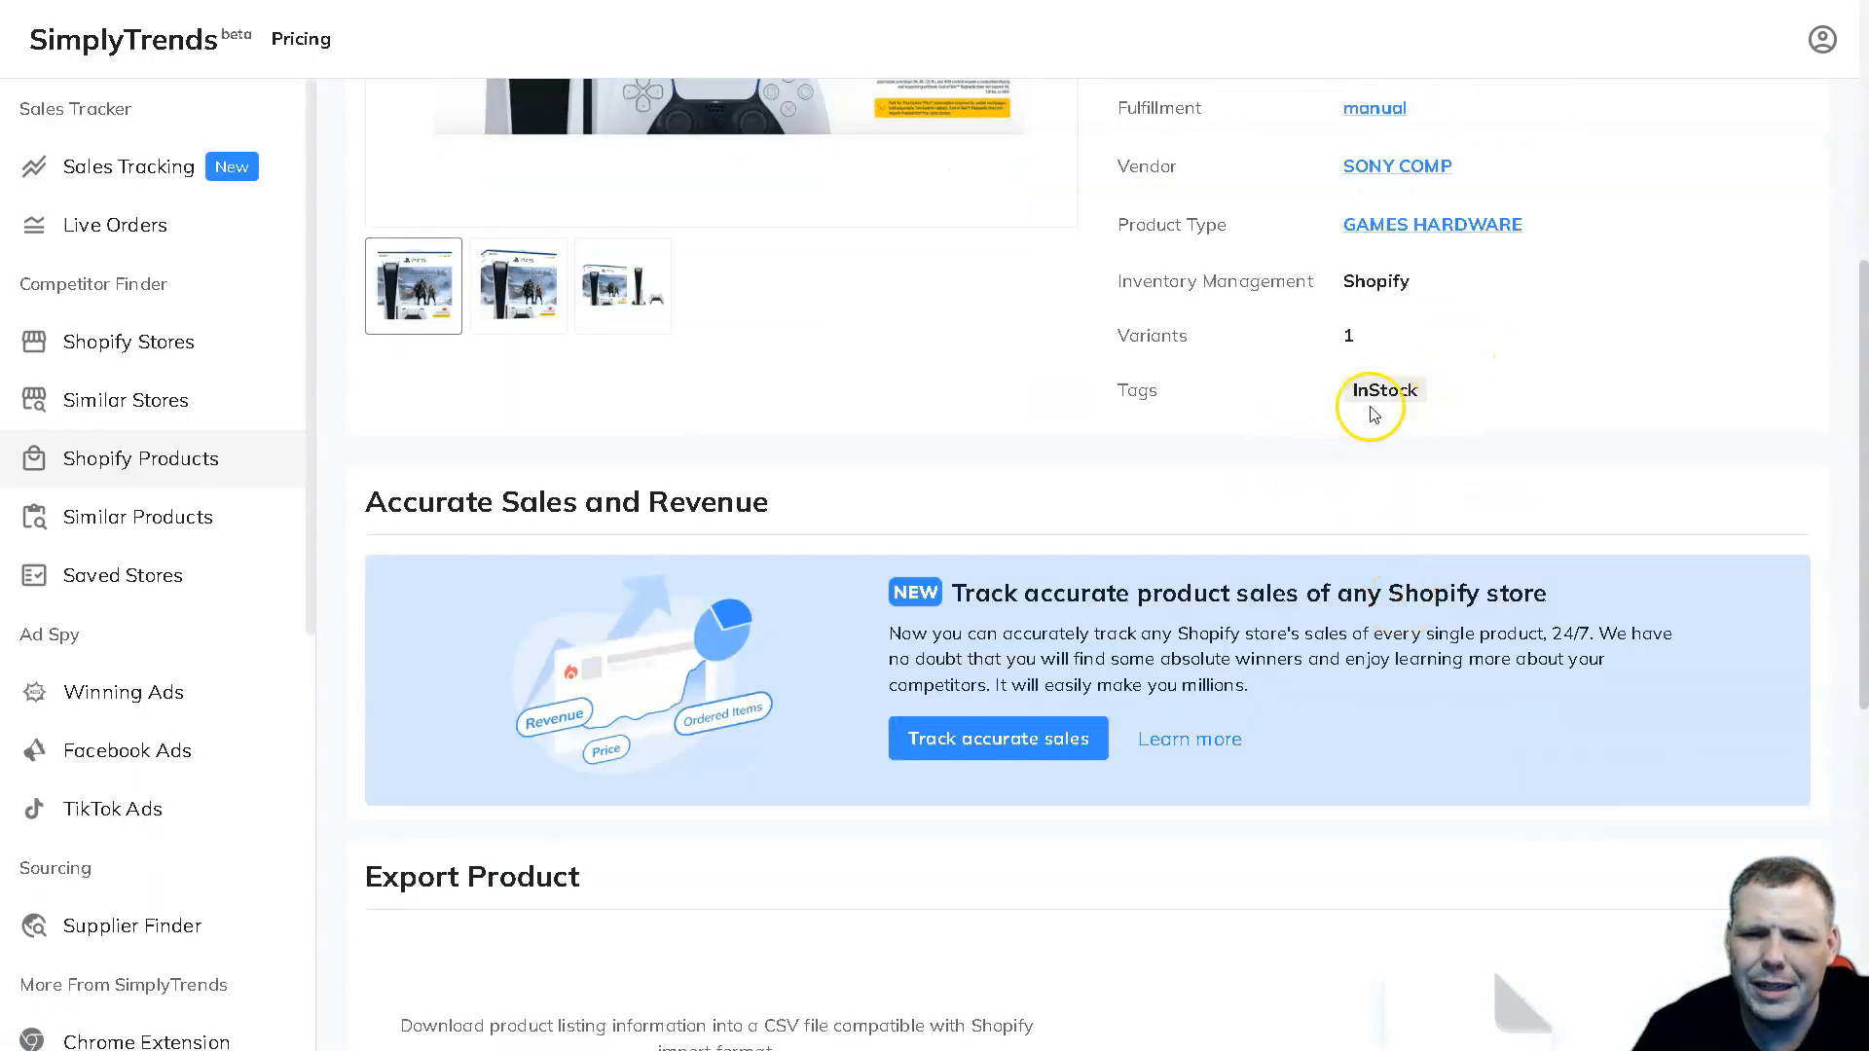
scroll(1144, 521, "down", 2)
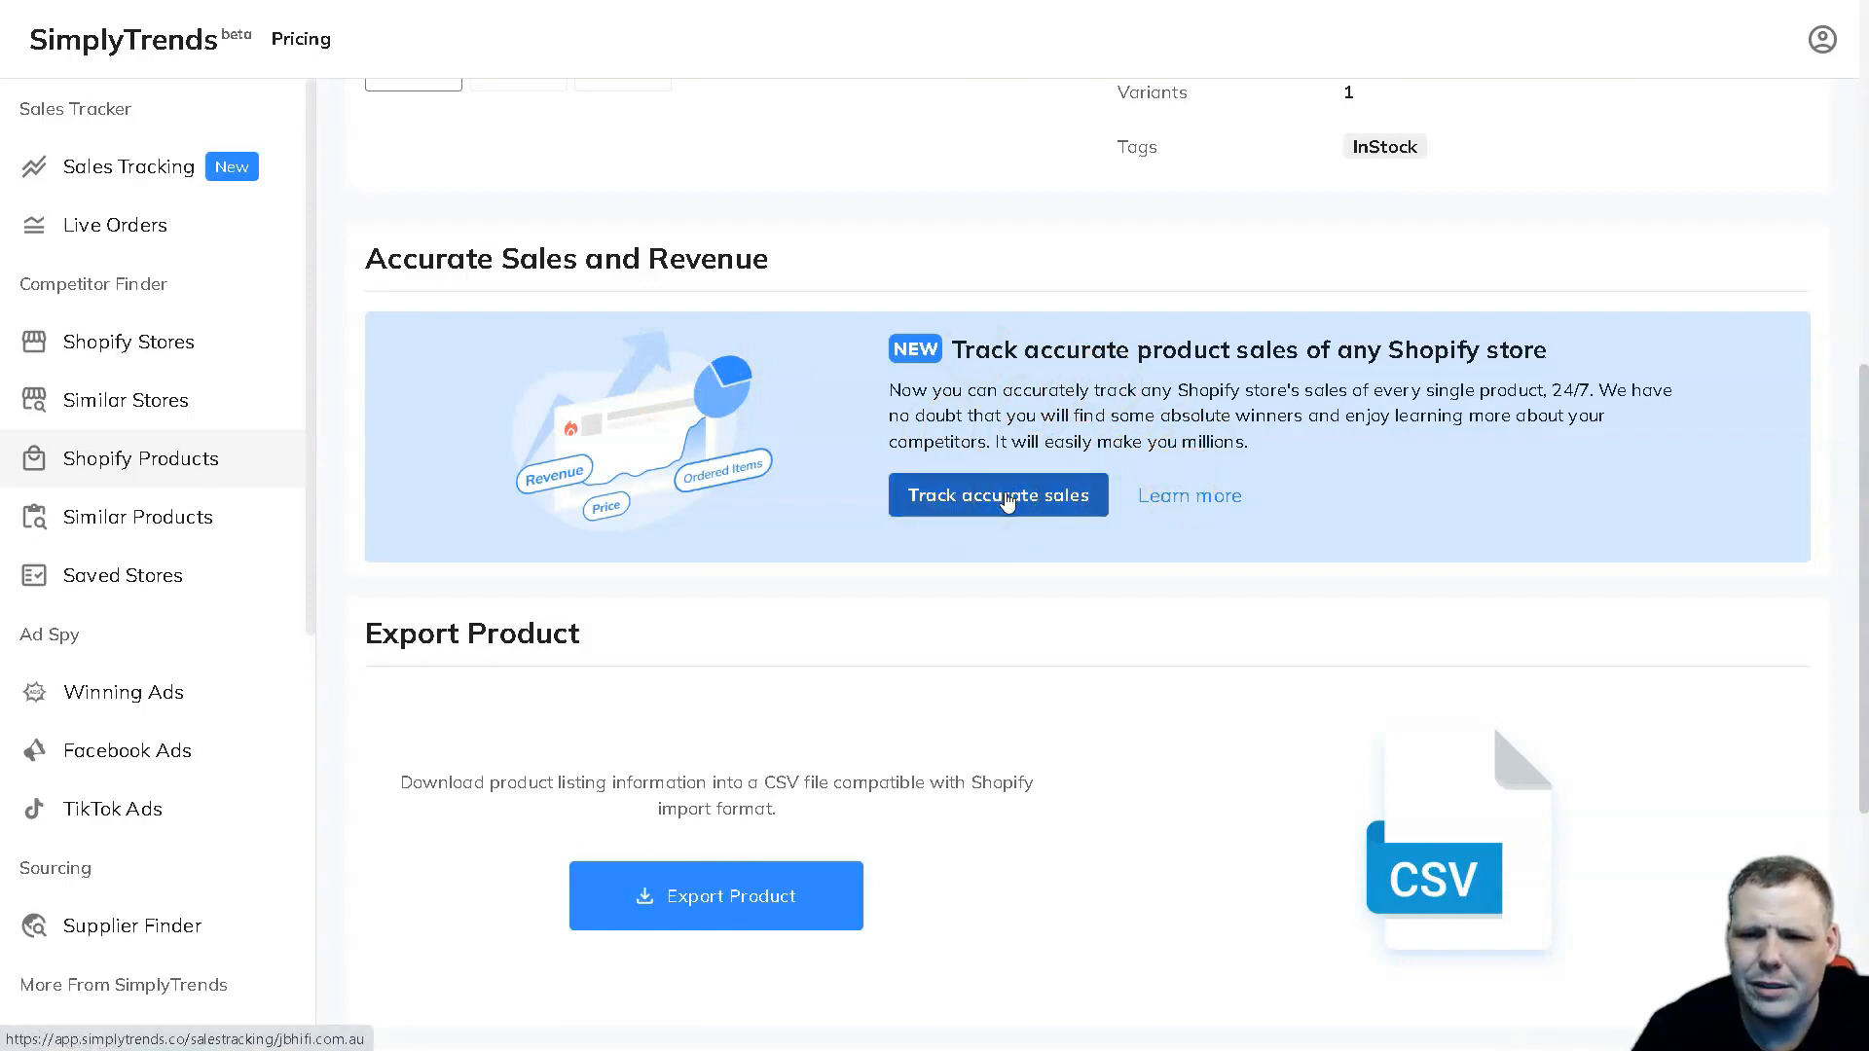
scroll(1006, 499, "down", 2)
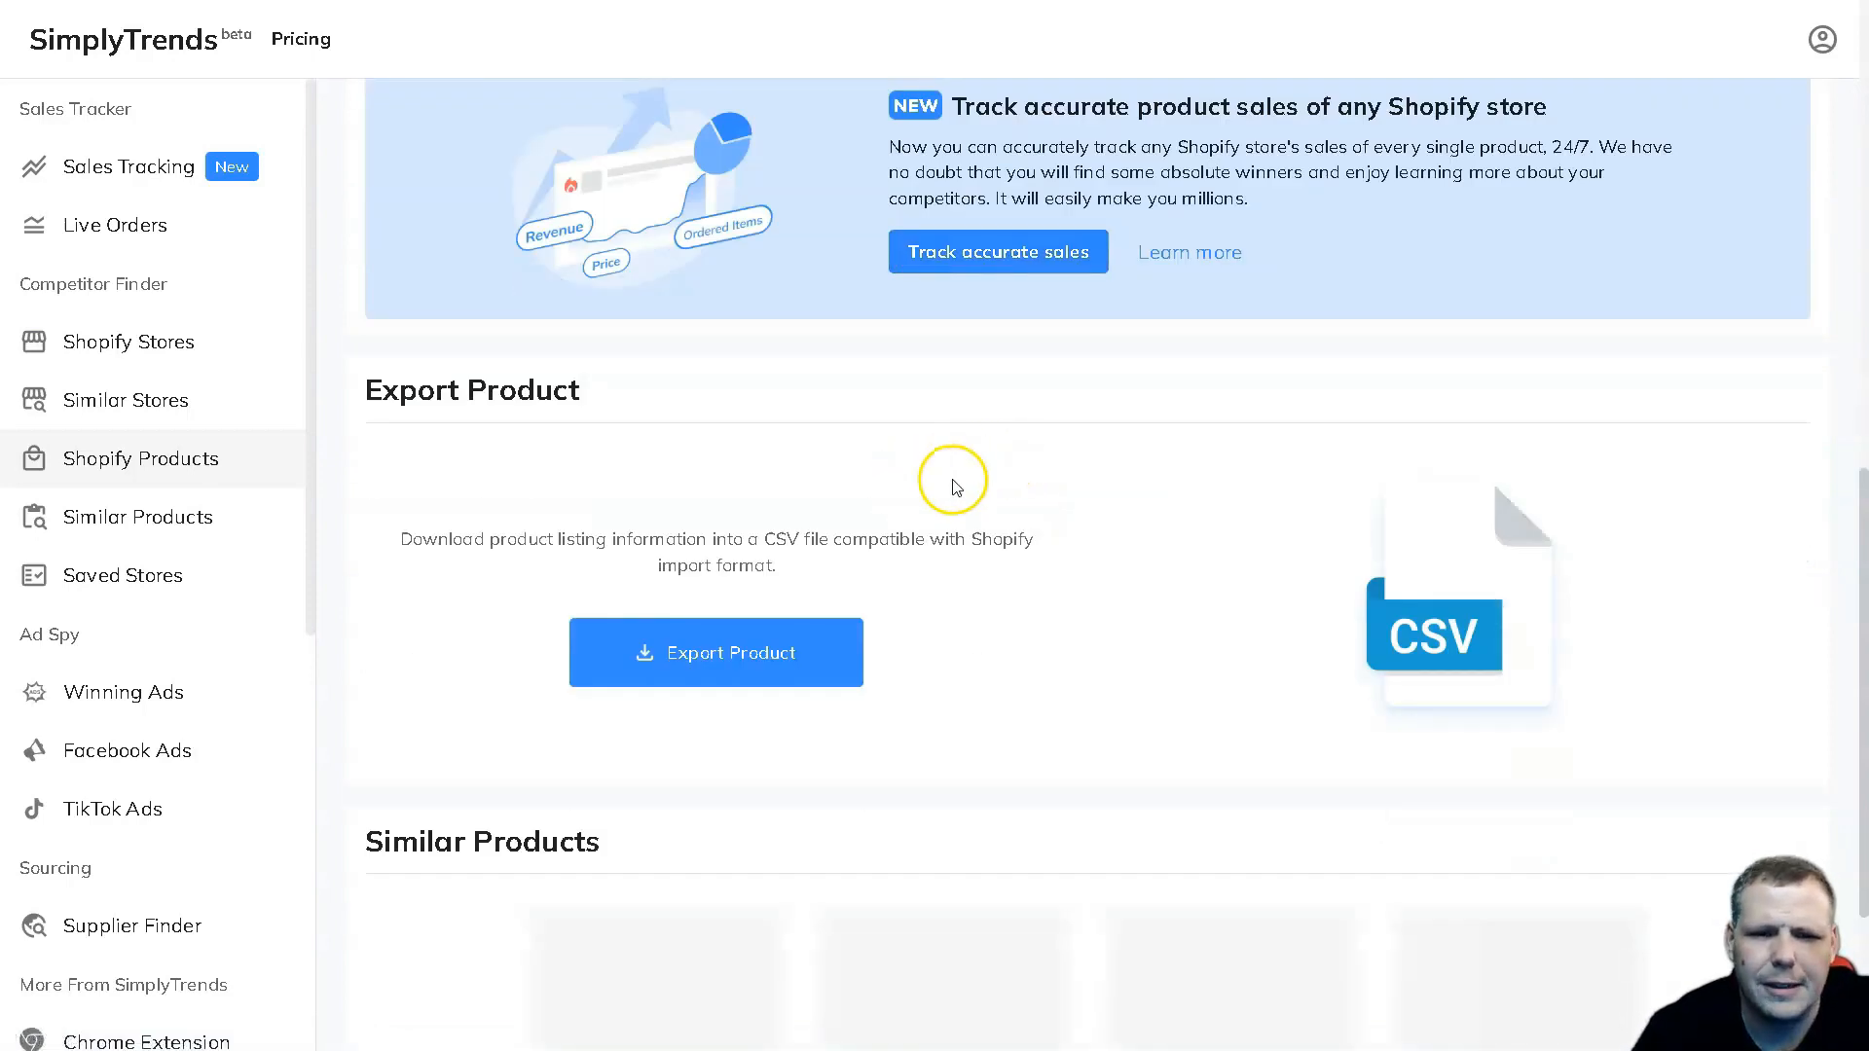
scroll(955, 487, "down", 2)
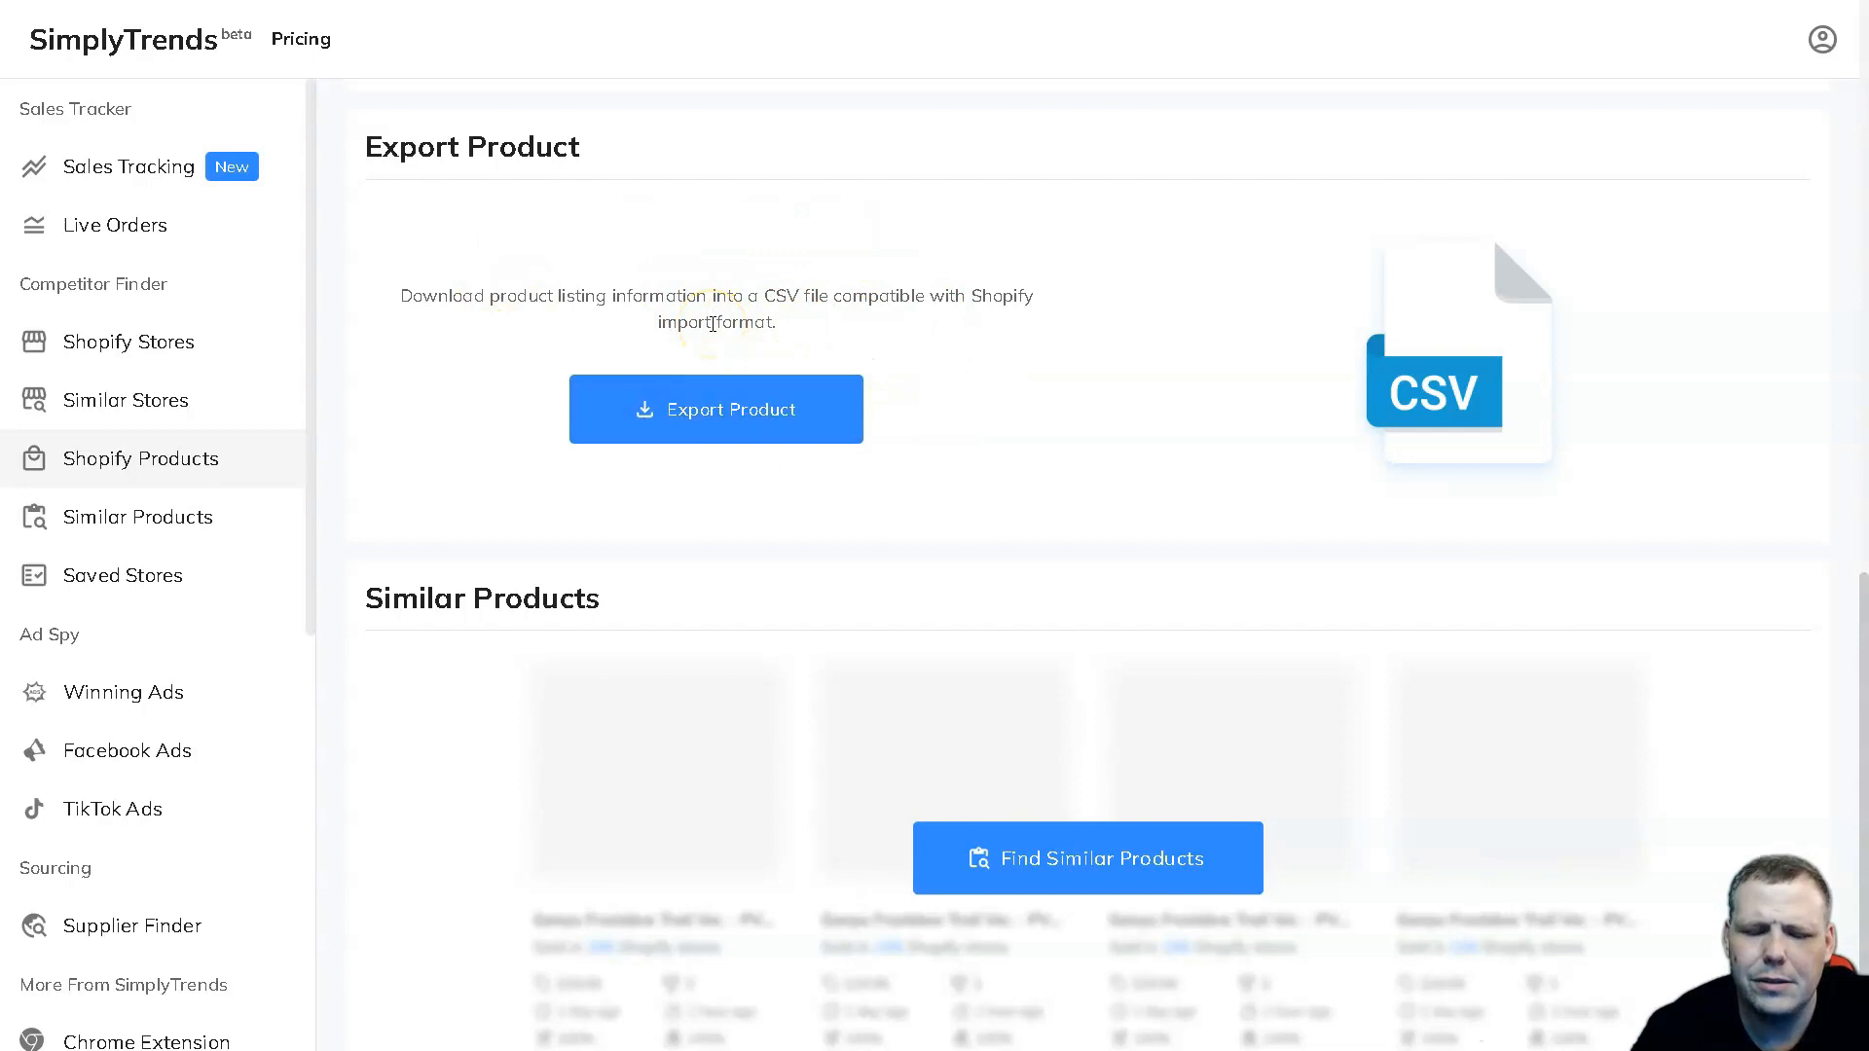
scroll(883, 548, "down", 1)
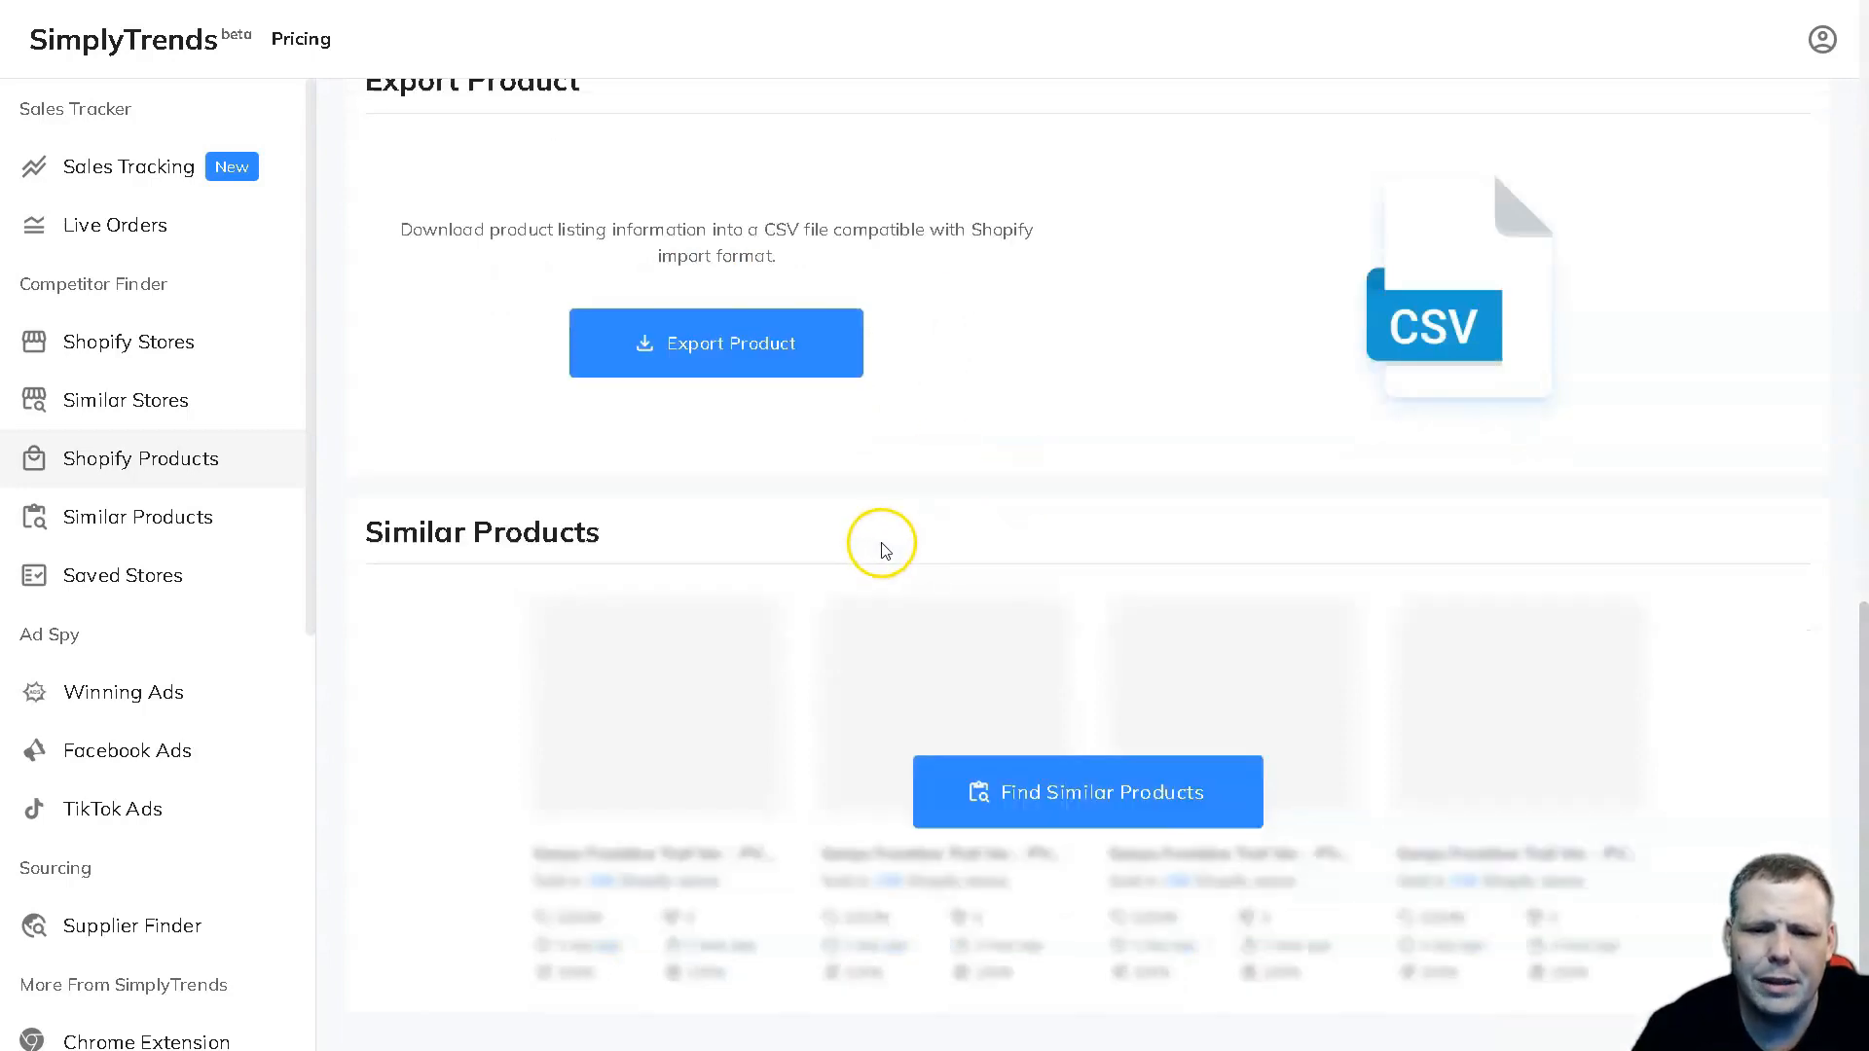
scroll(858, 529, "up", 2)
scroll(858, 530, "up", 8)
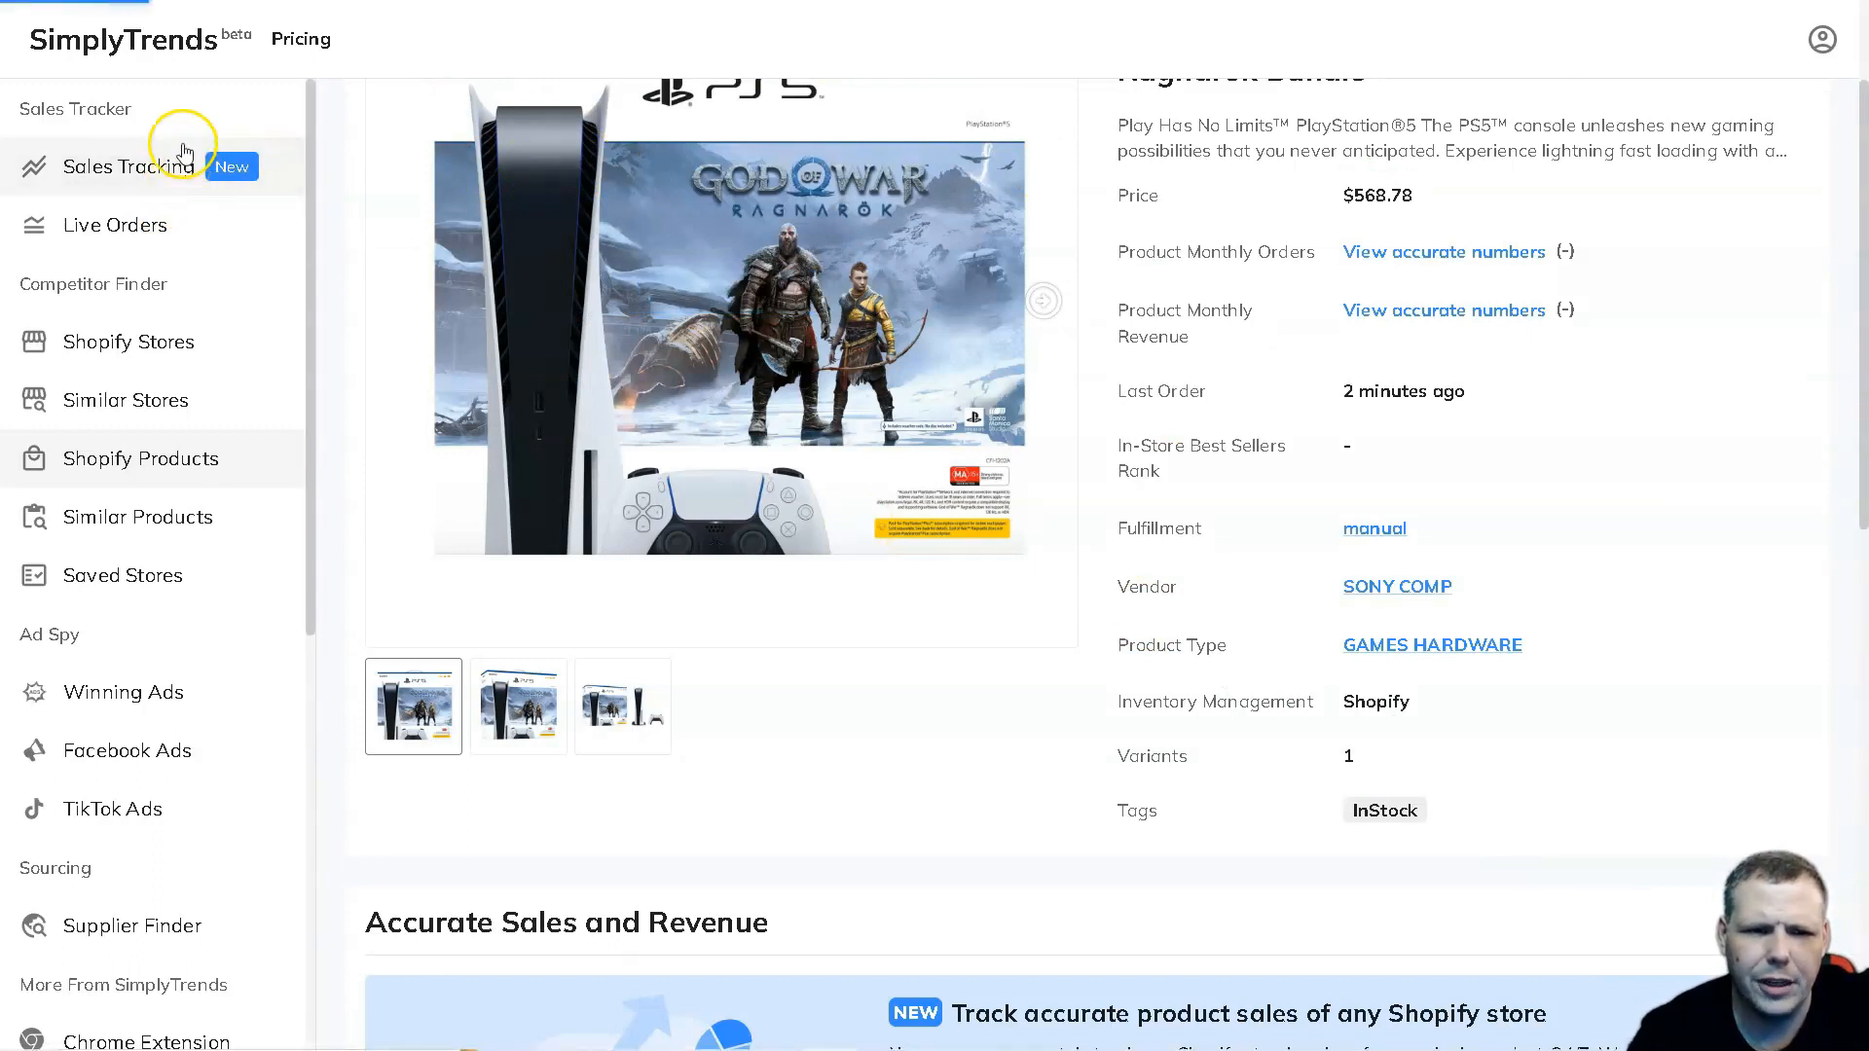
- Return to Sales Tracking and submit fashinova.com, which is rejected as invalid
left_click(230, 168)
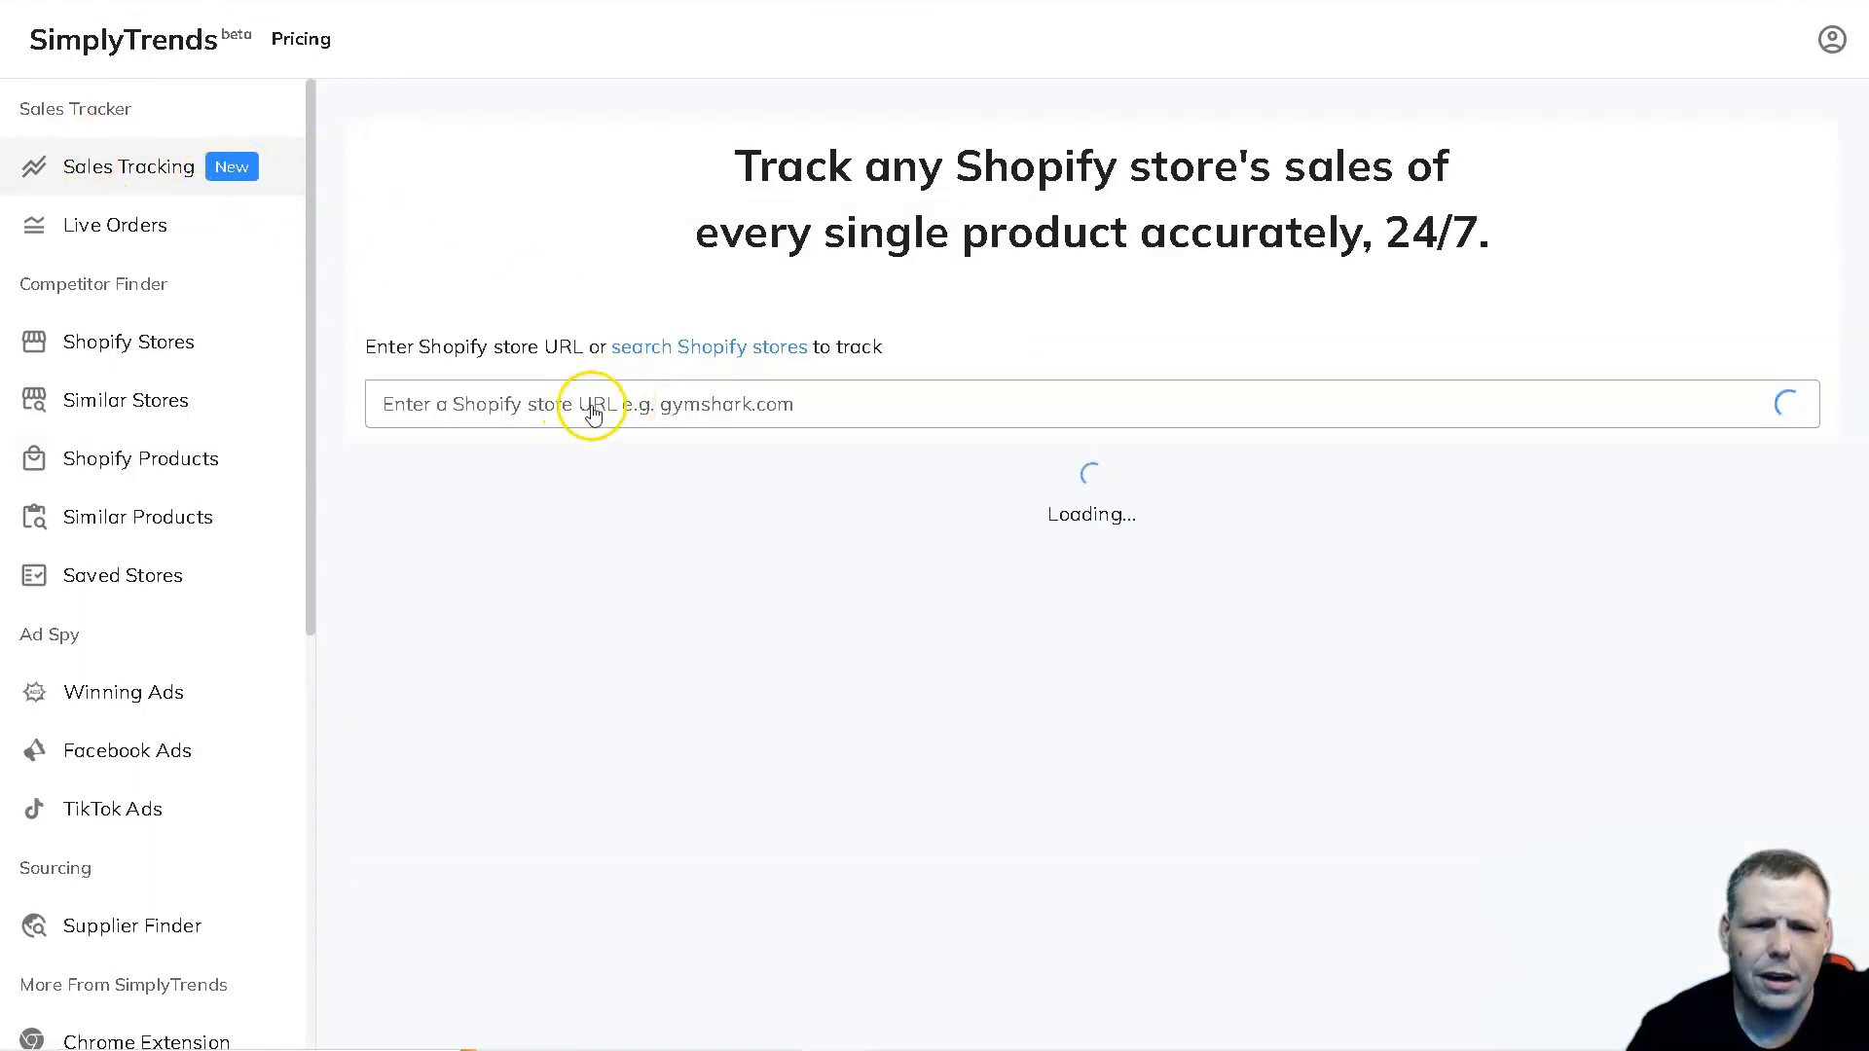
left_click(584, 404)
type("fashin")
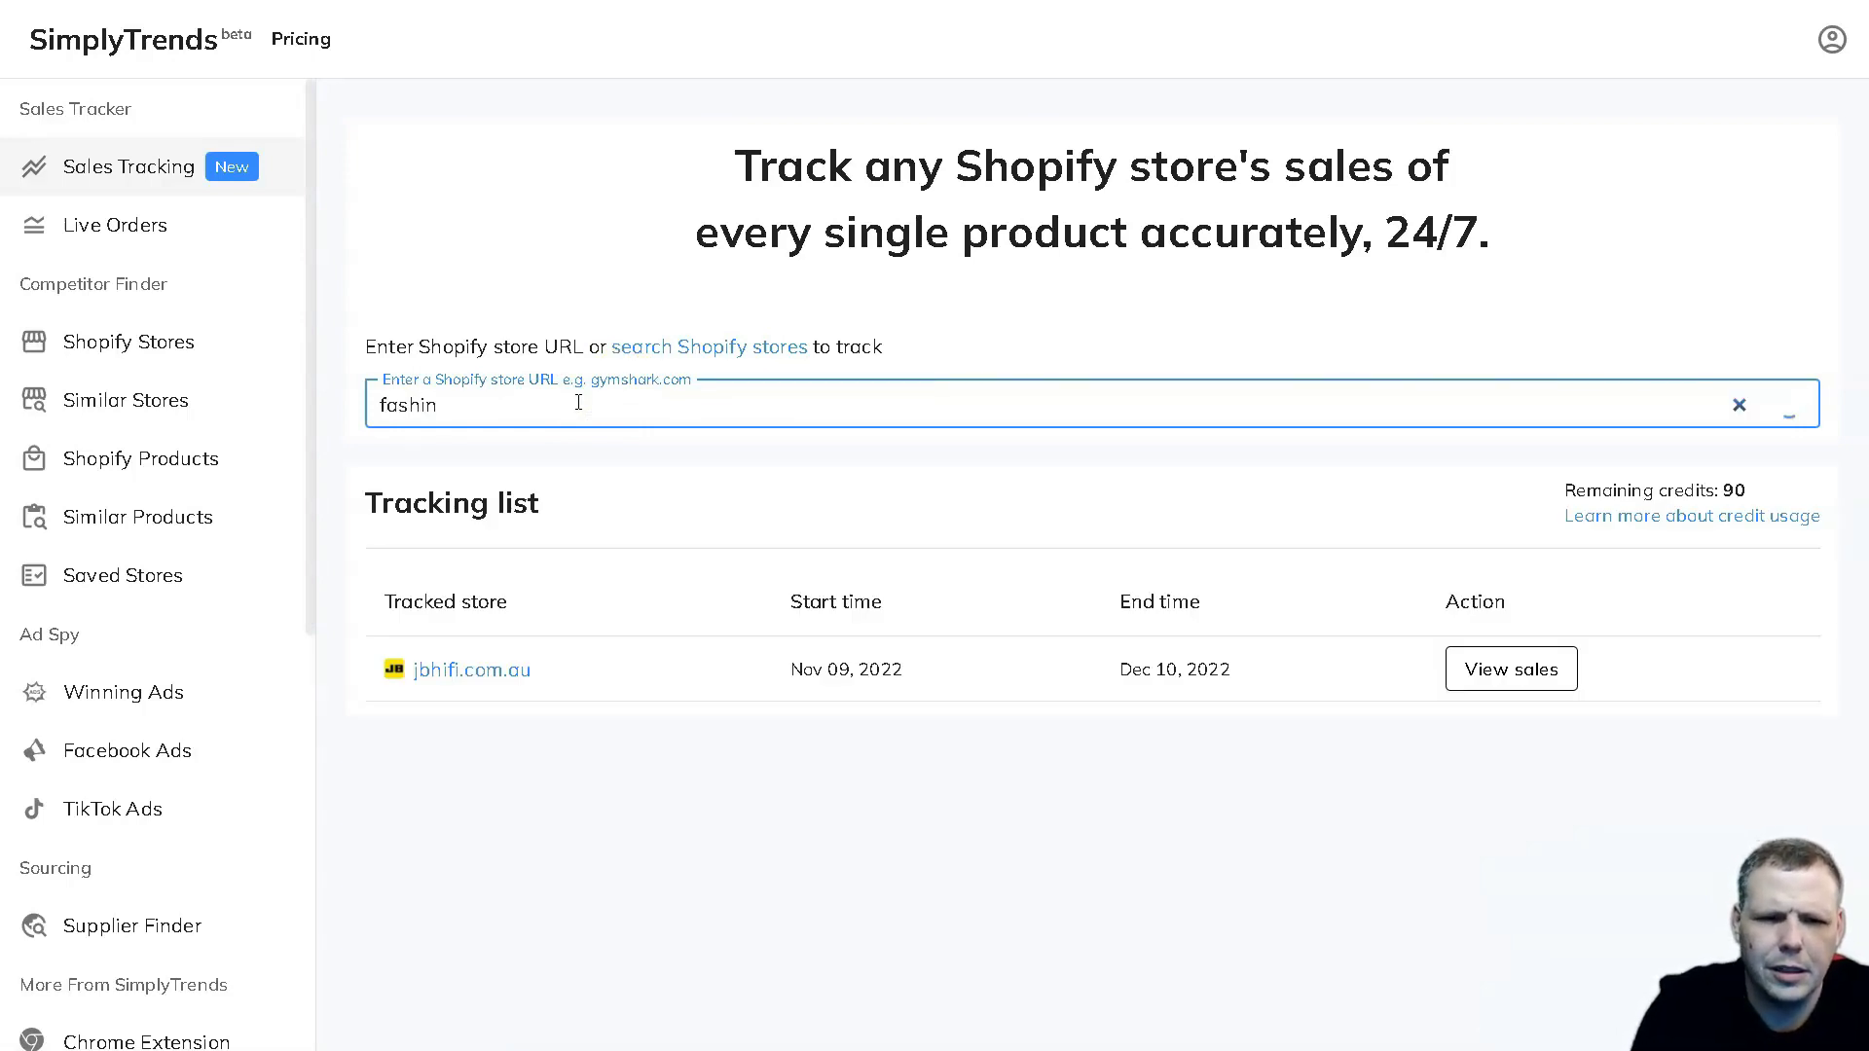
type("o")
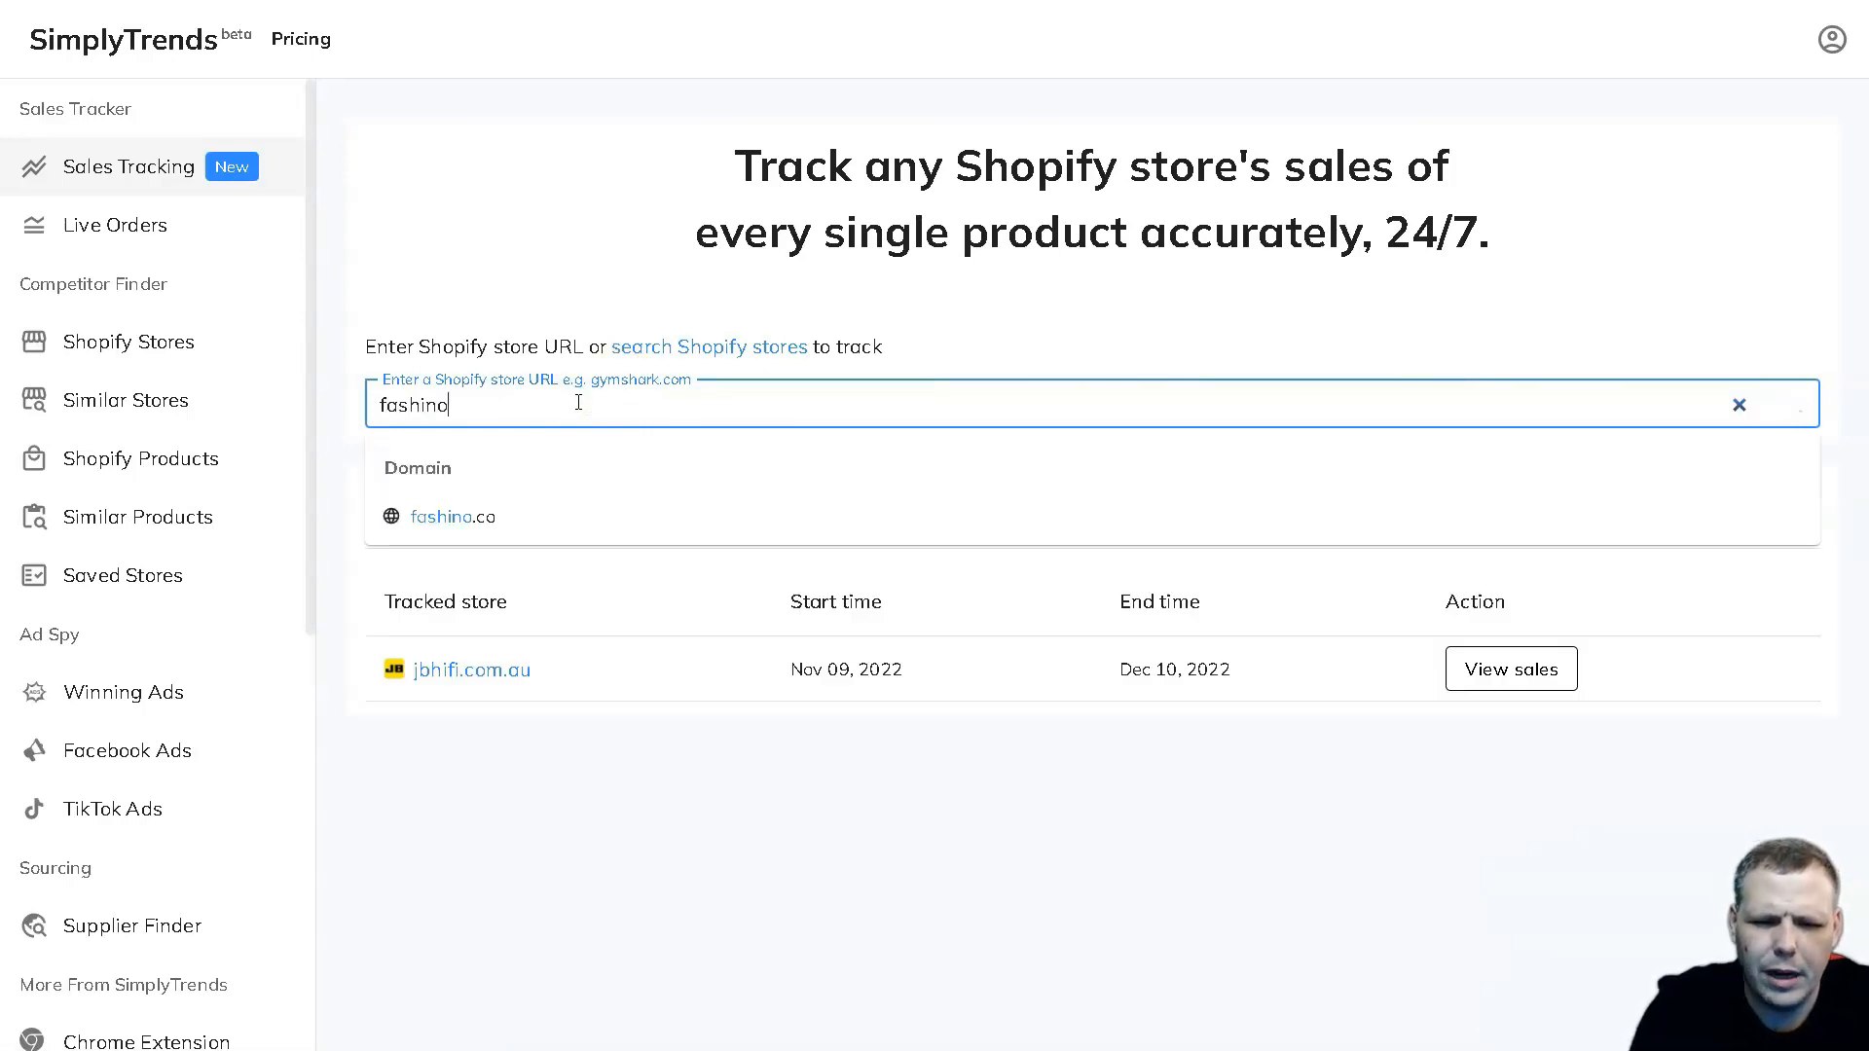
type("va.com")
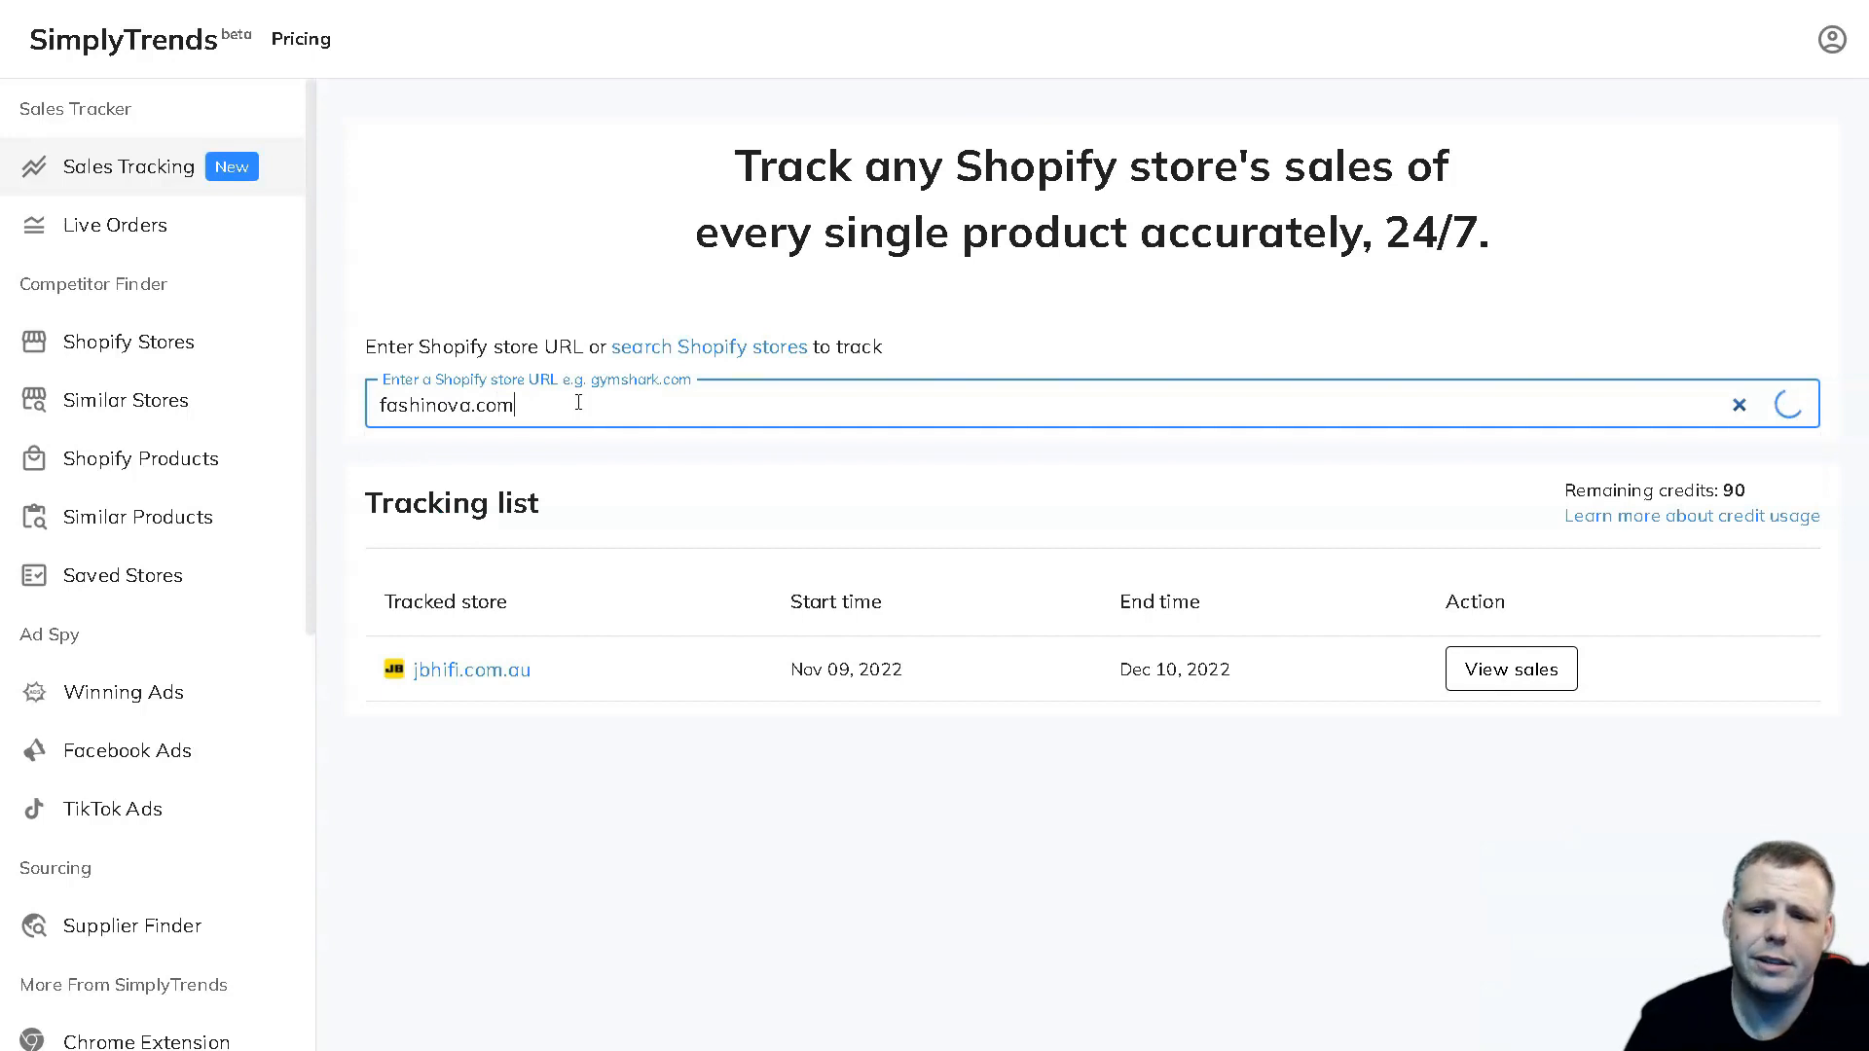
key("Return")
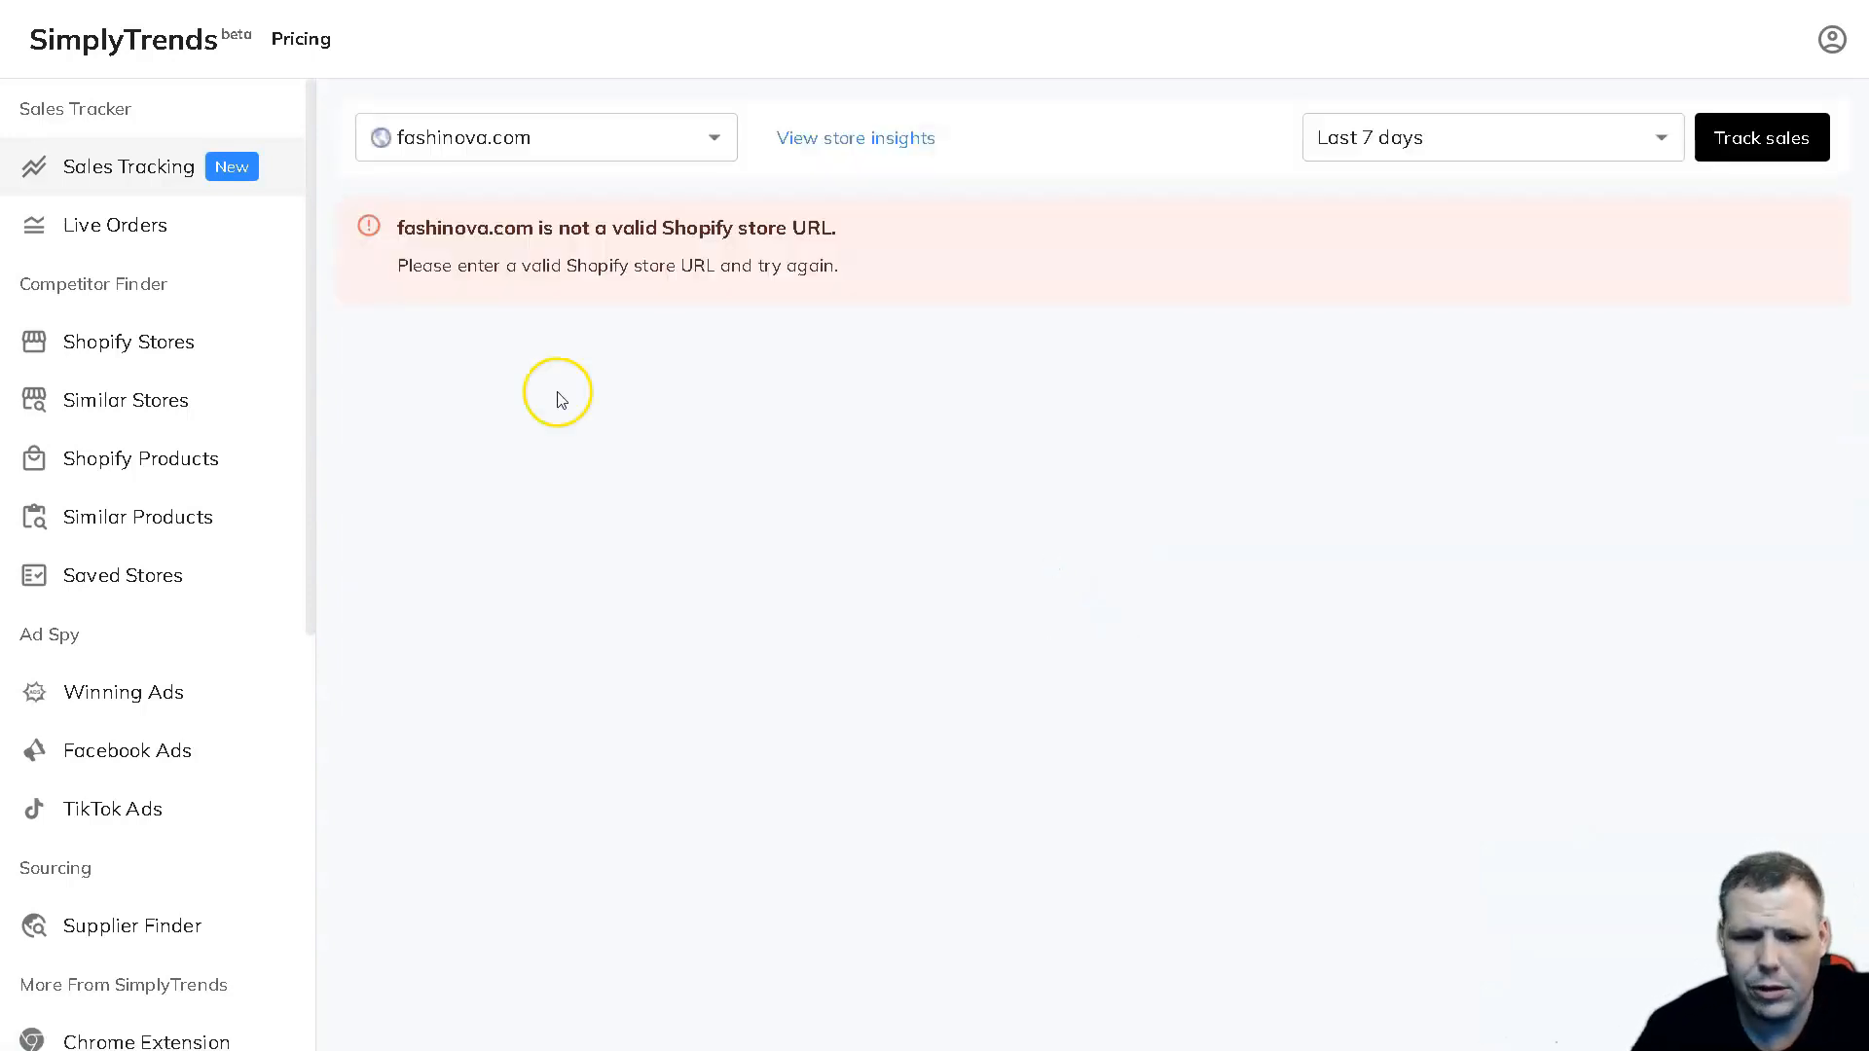
- Browse the tracked stores dropdown to reach fashionnova.com, then close the list
left_click(569, 138)
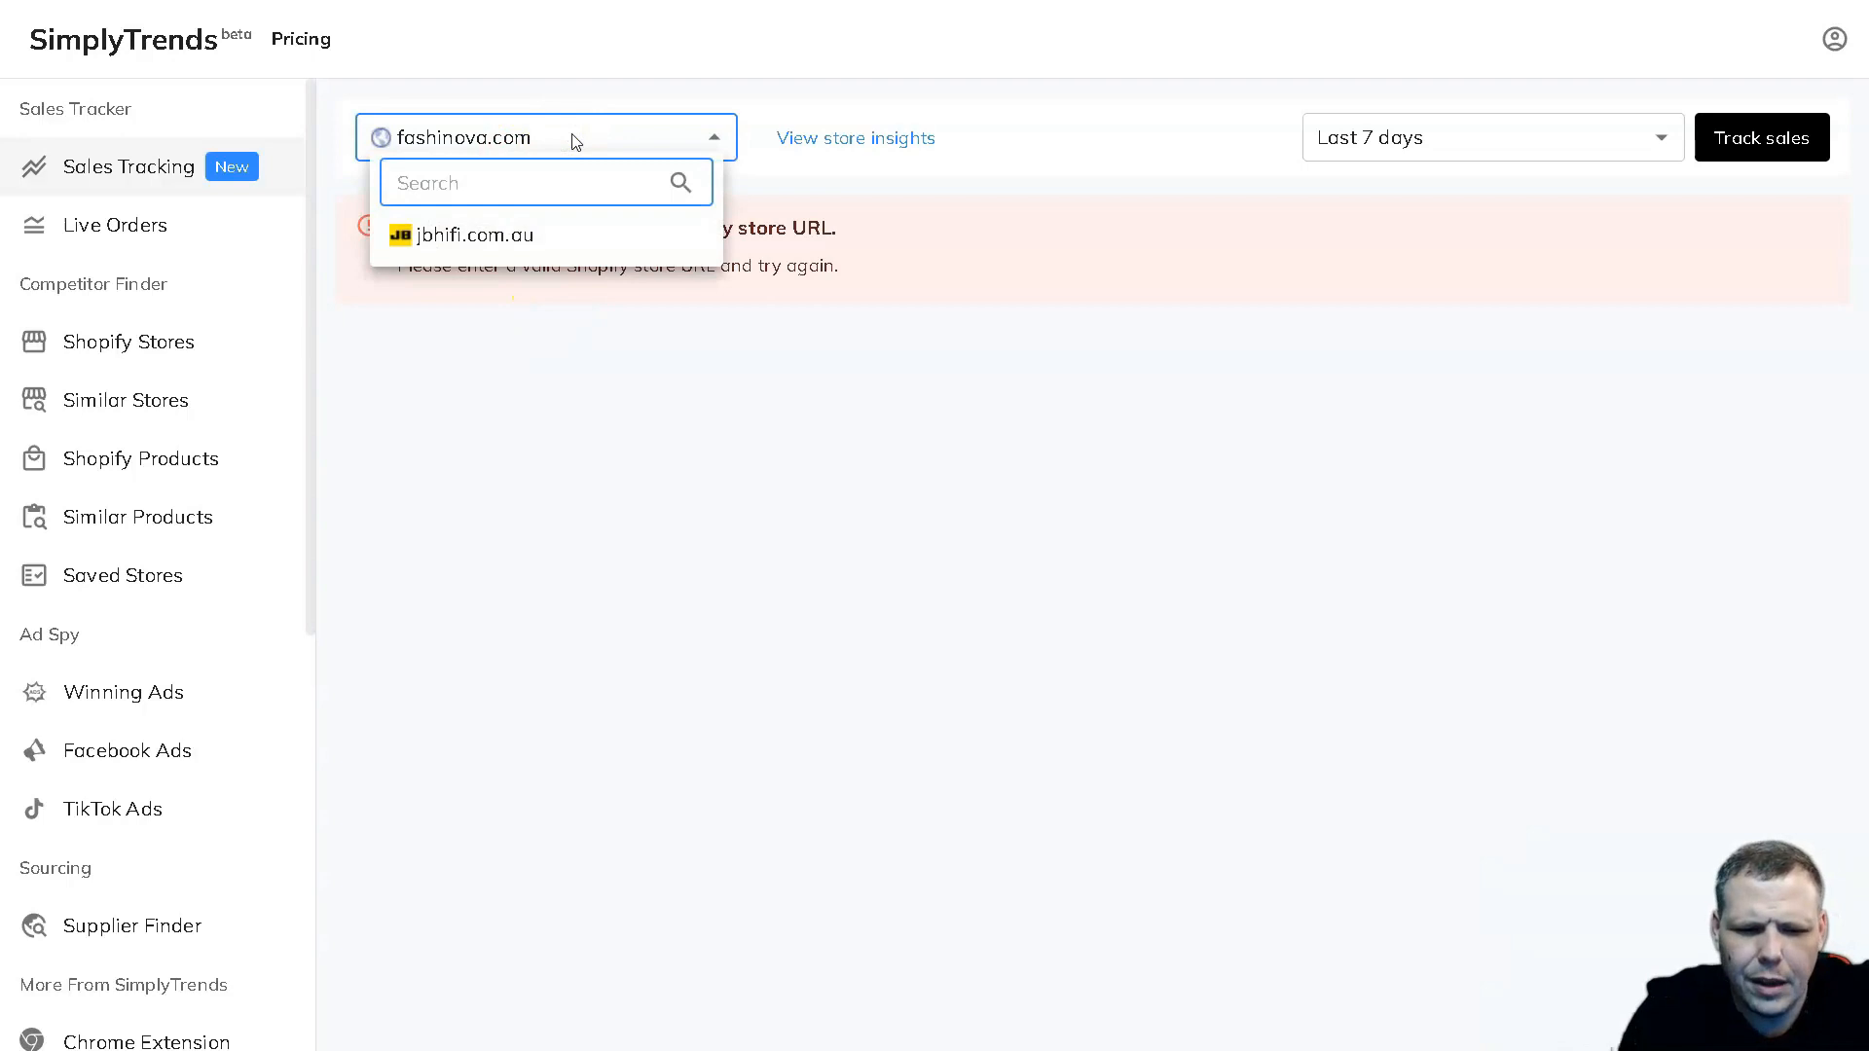
type("fashionnova.com")
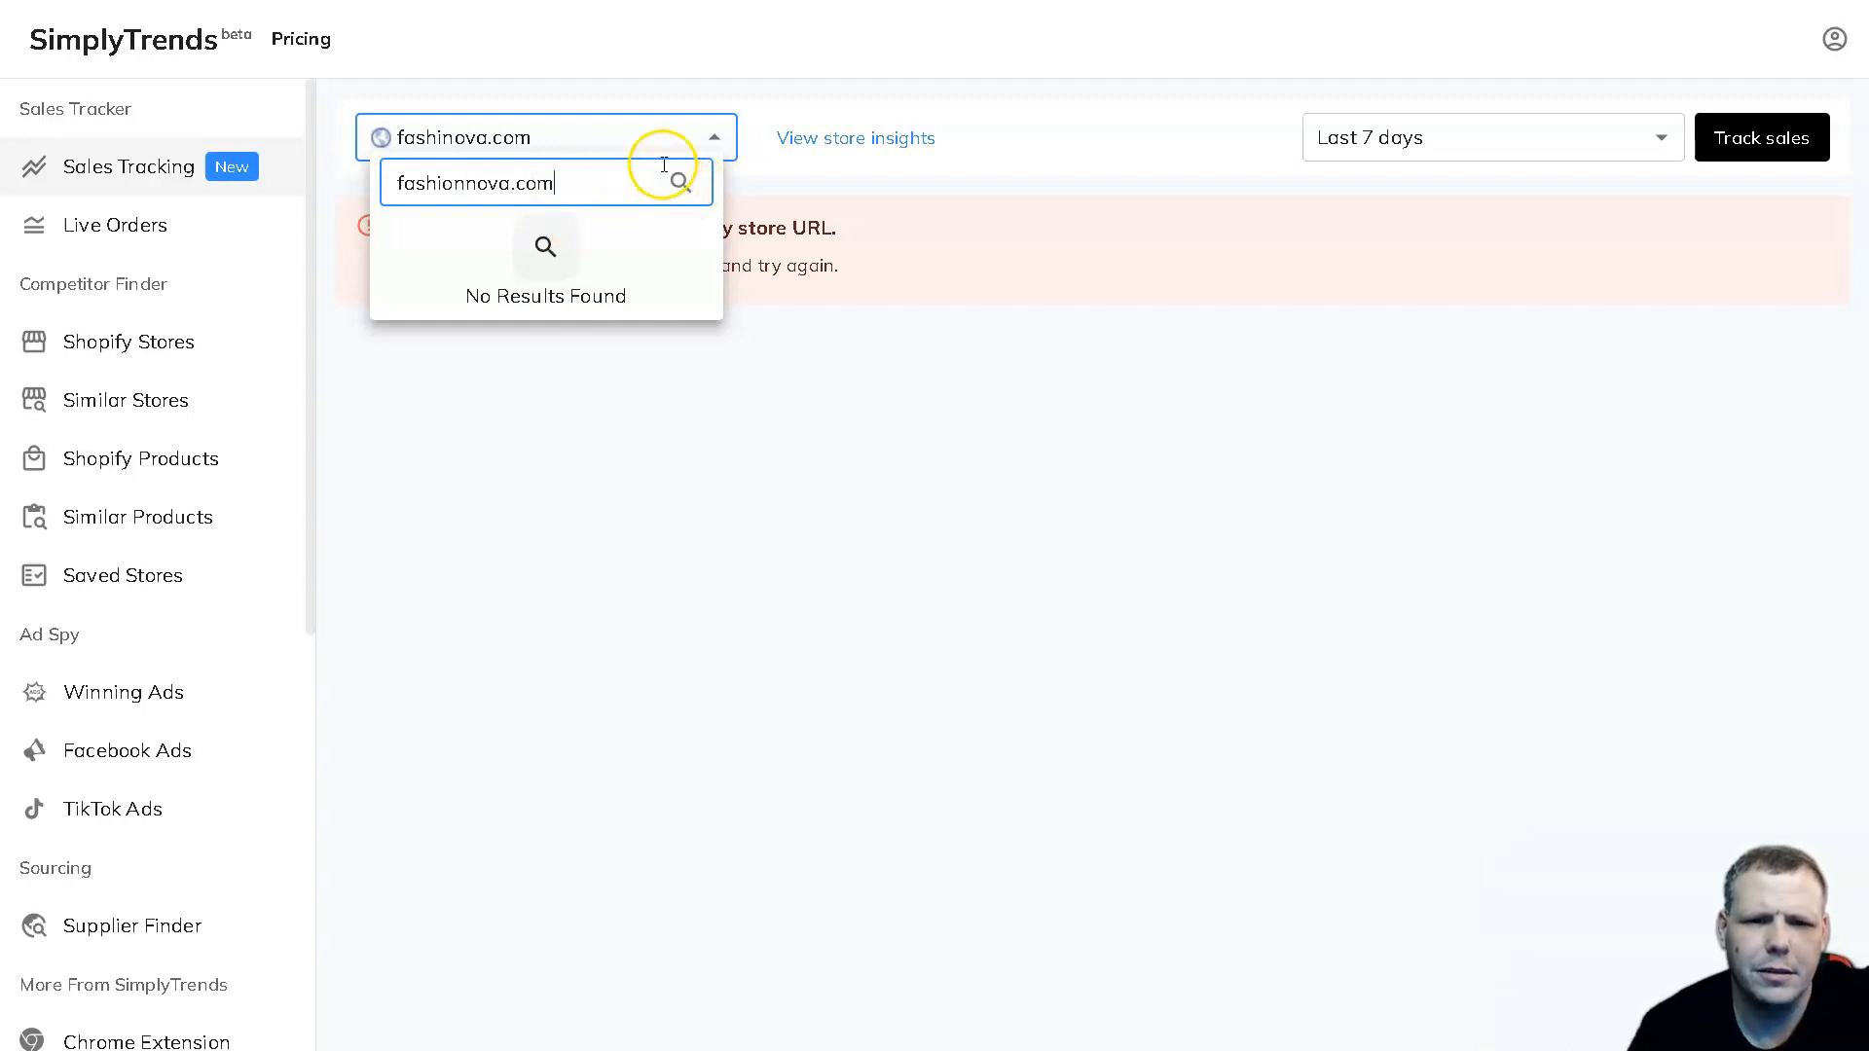
left_click(733, 59)
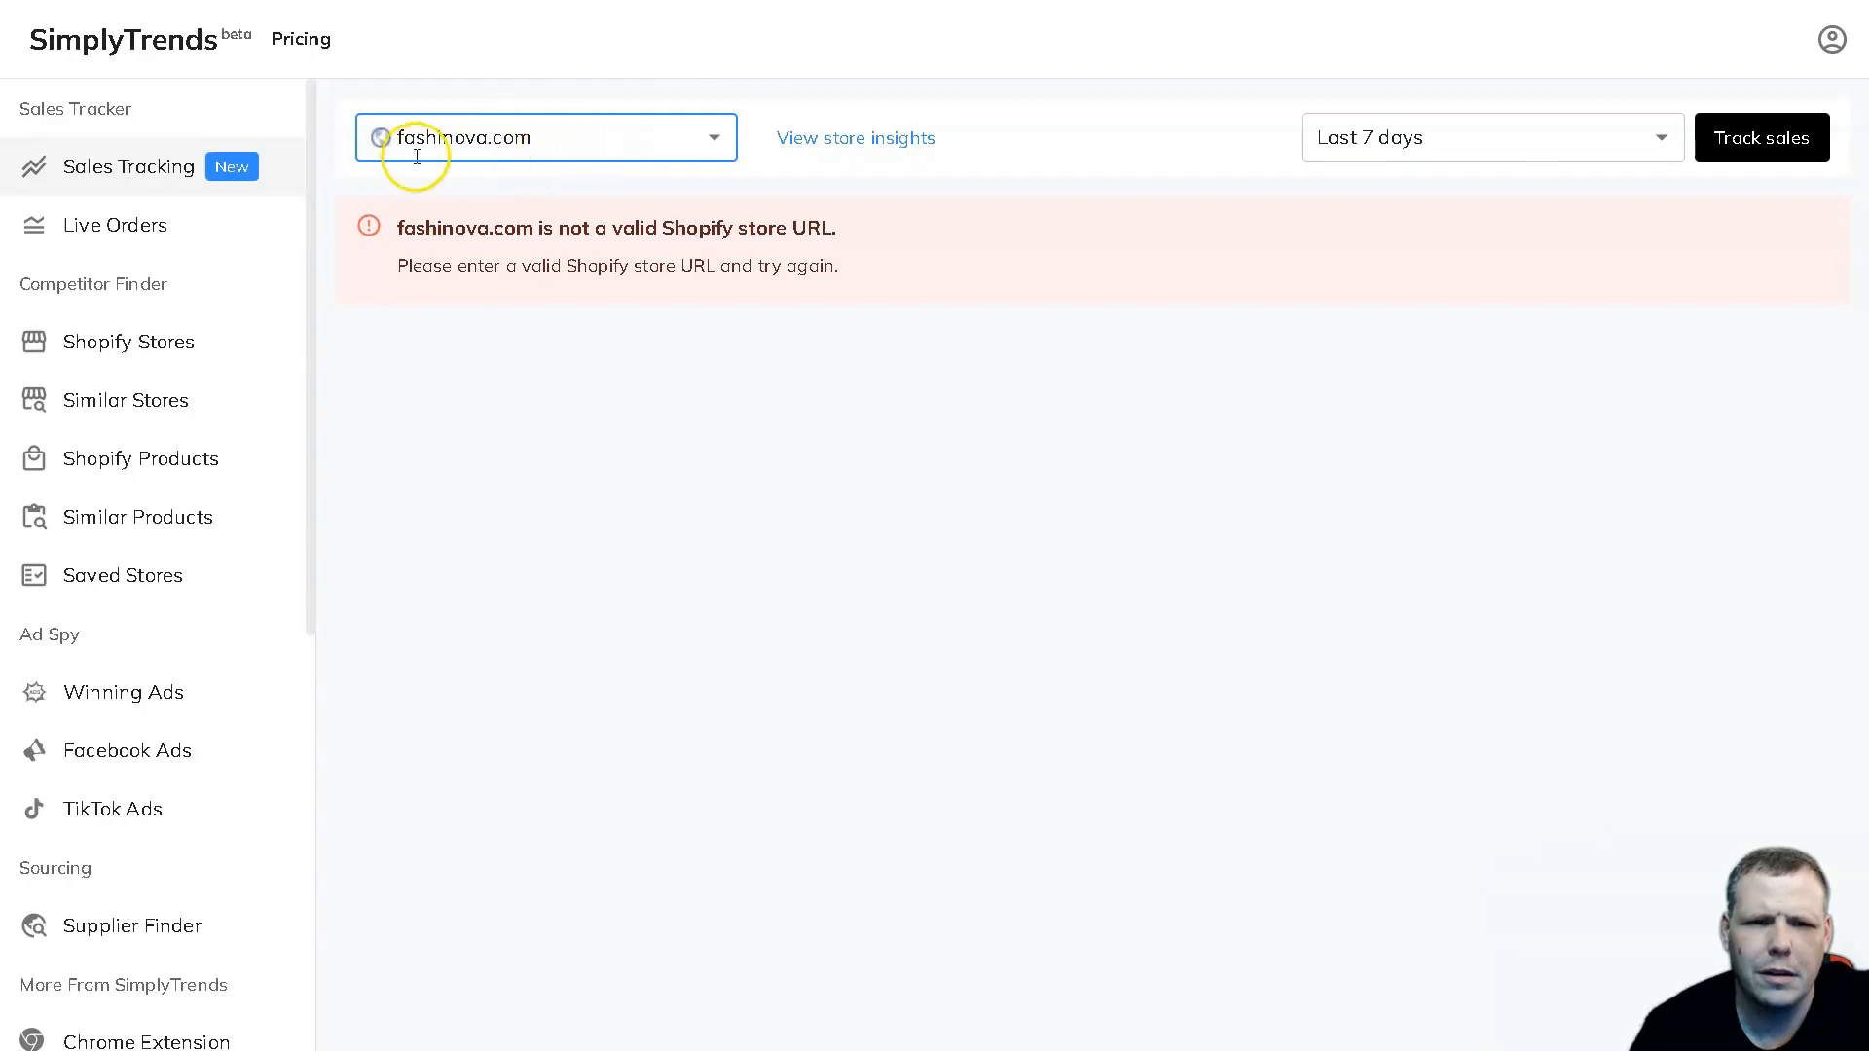
type("fashionnova.com")
left_click(619, 146)
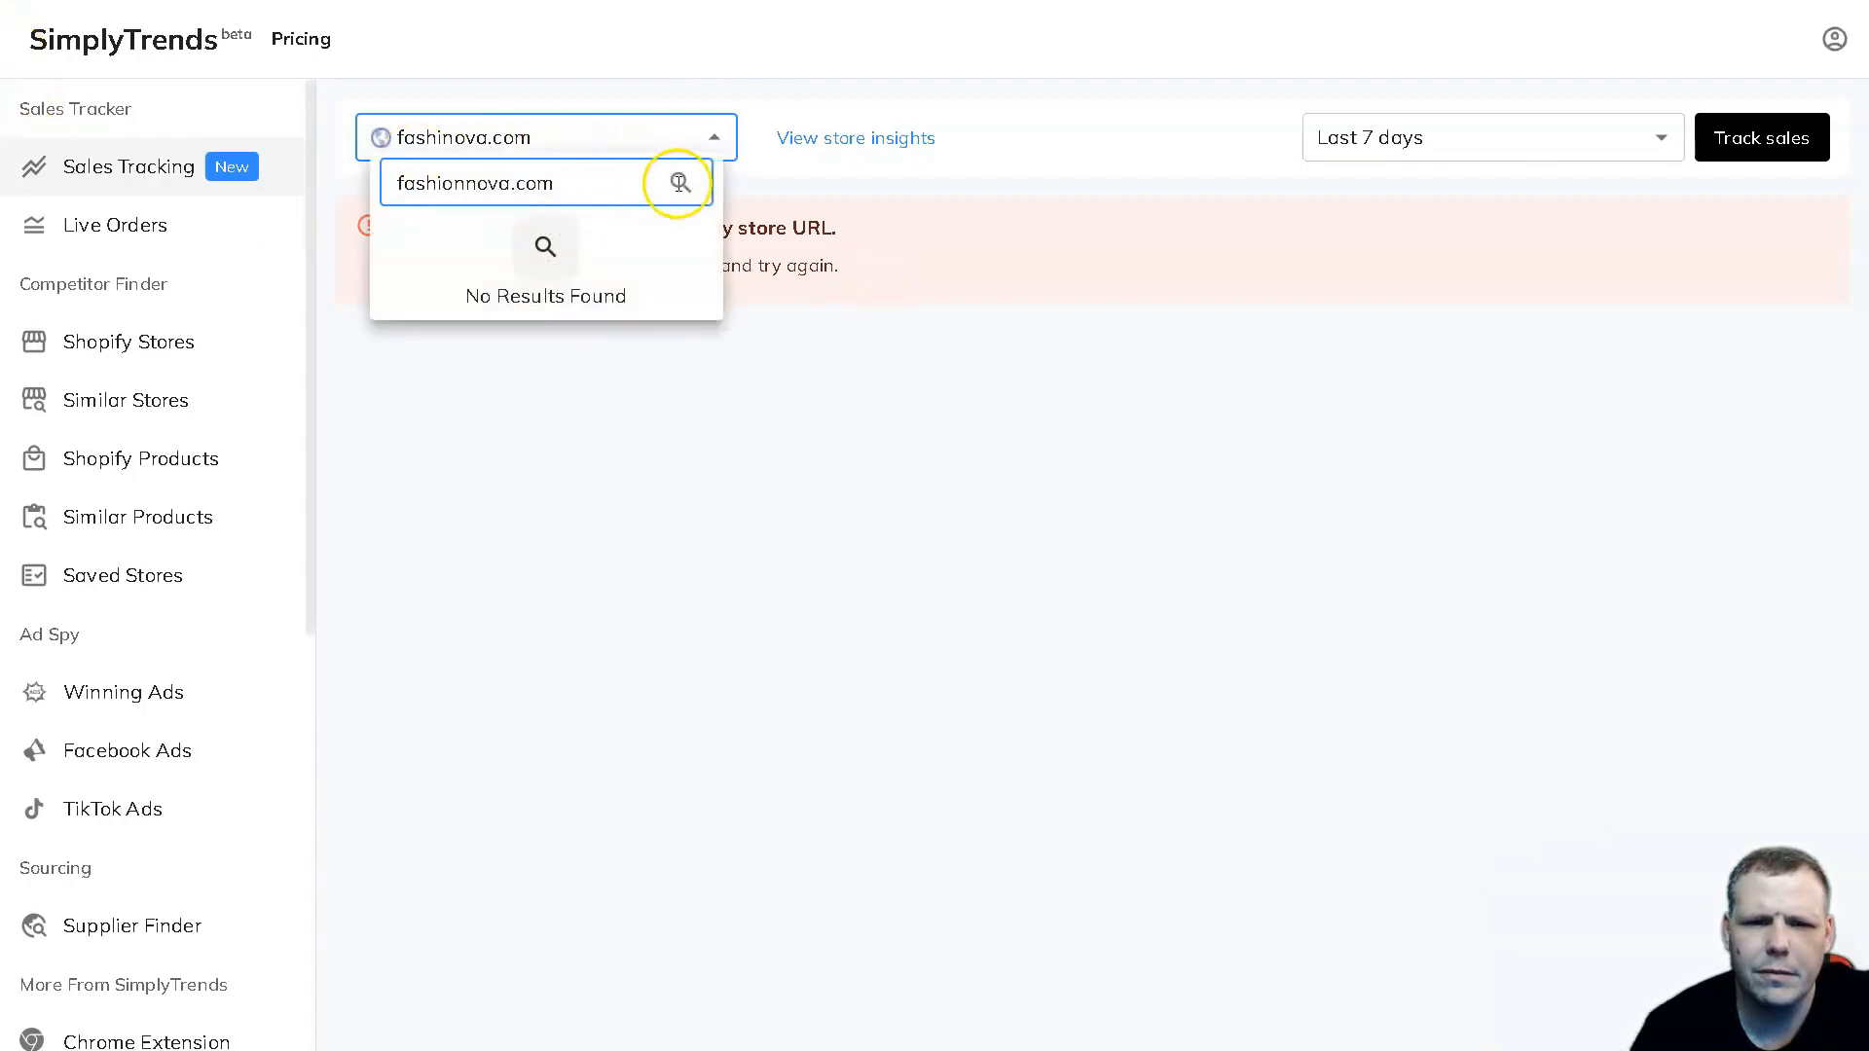
left_click(587, 183)
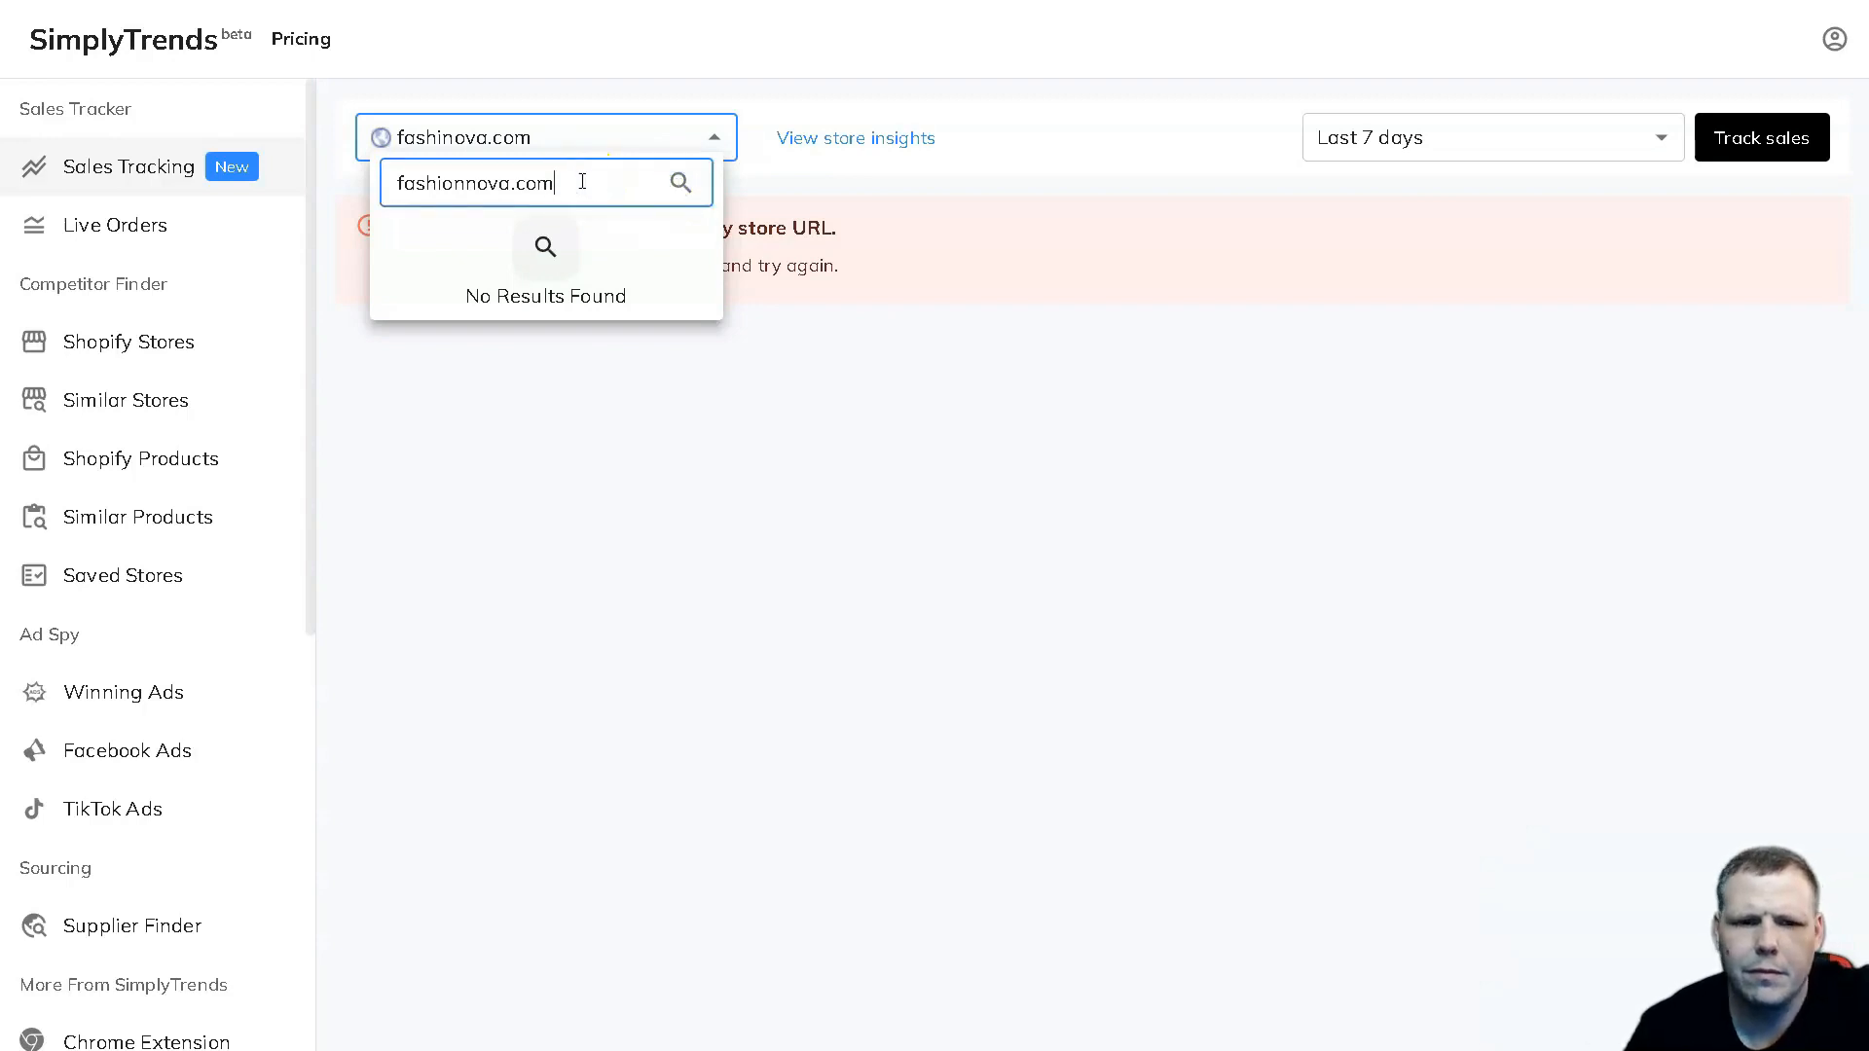
left_click(919, 376)
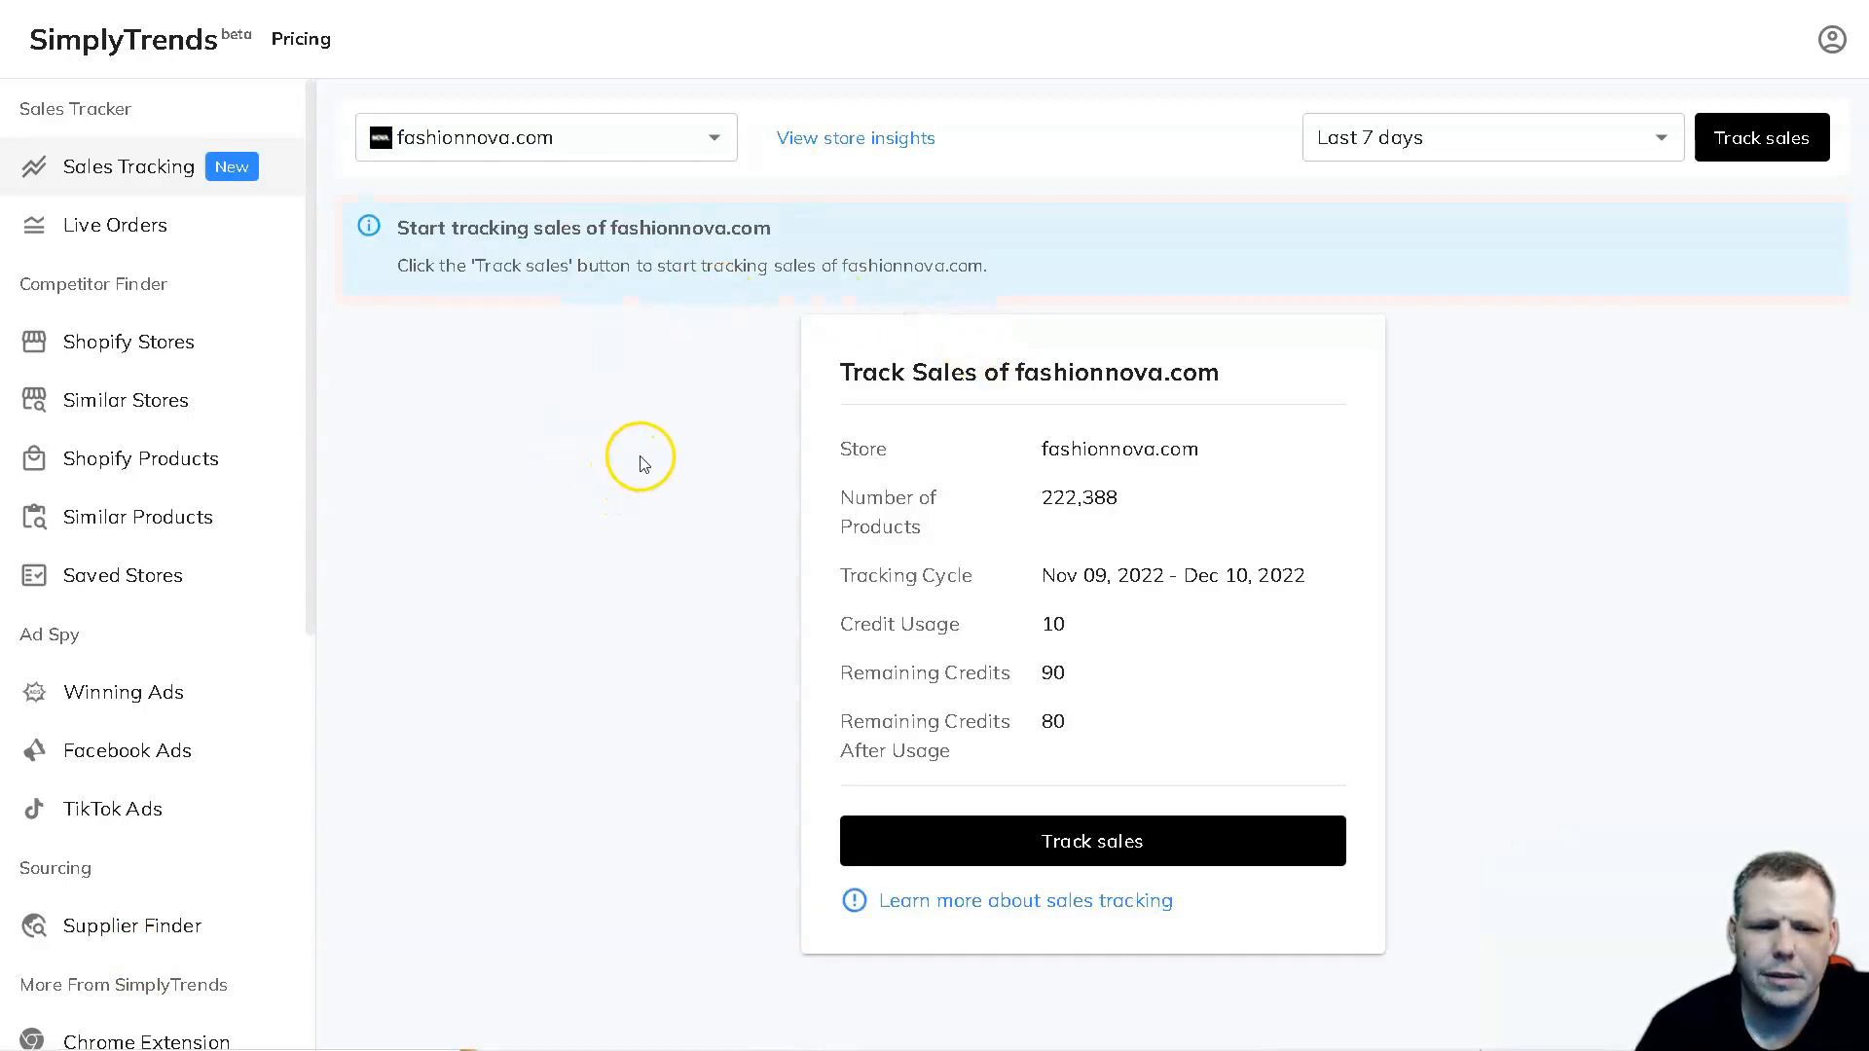
- View the store insights overview for fashionnova.com
left_click(877, 137)
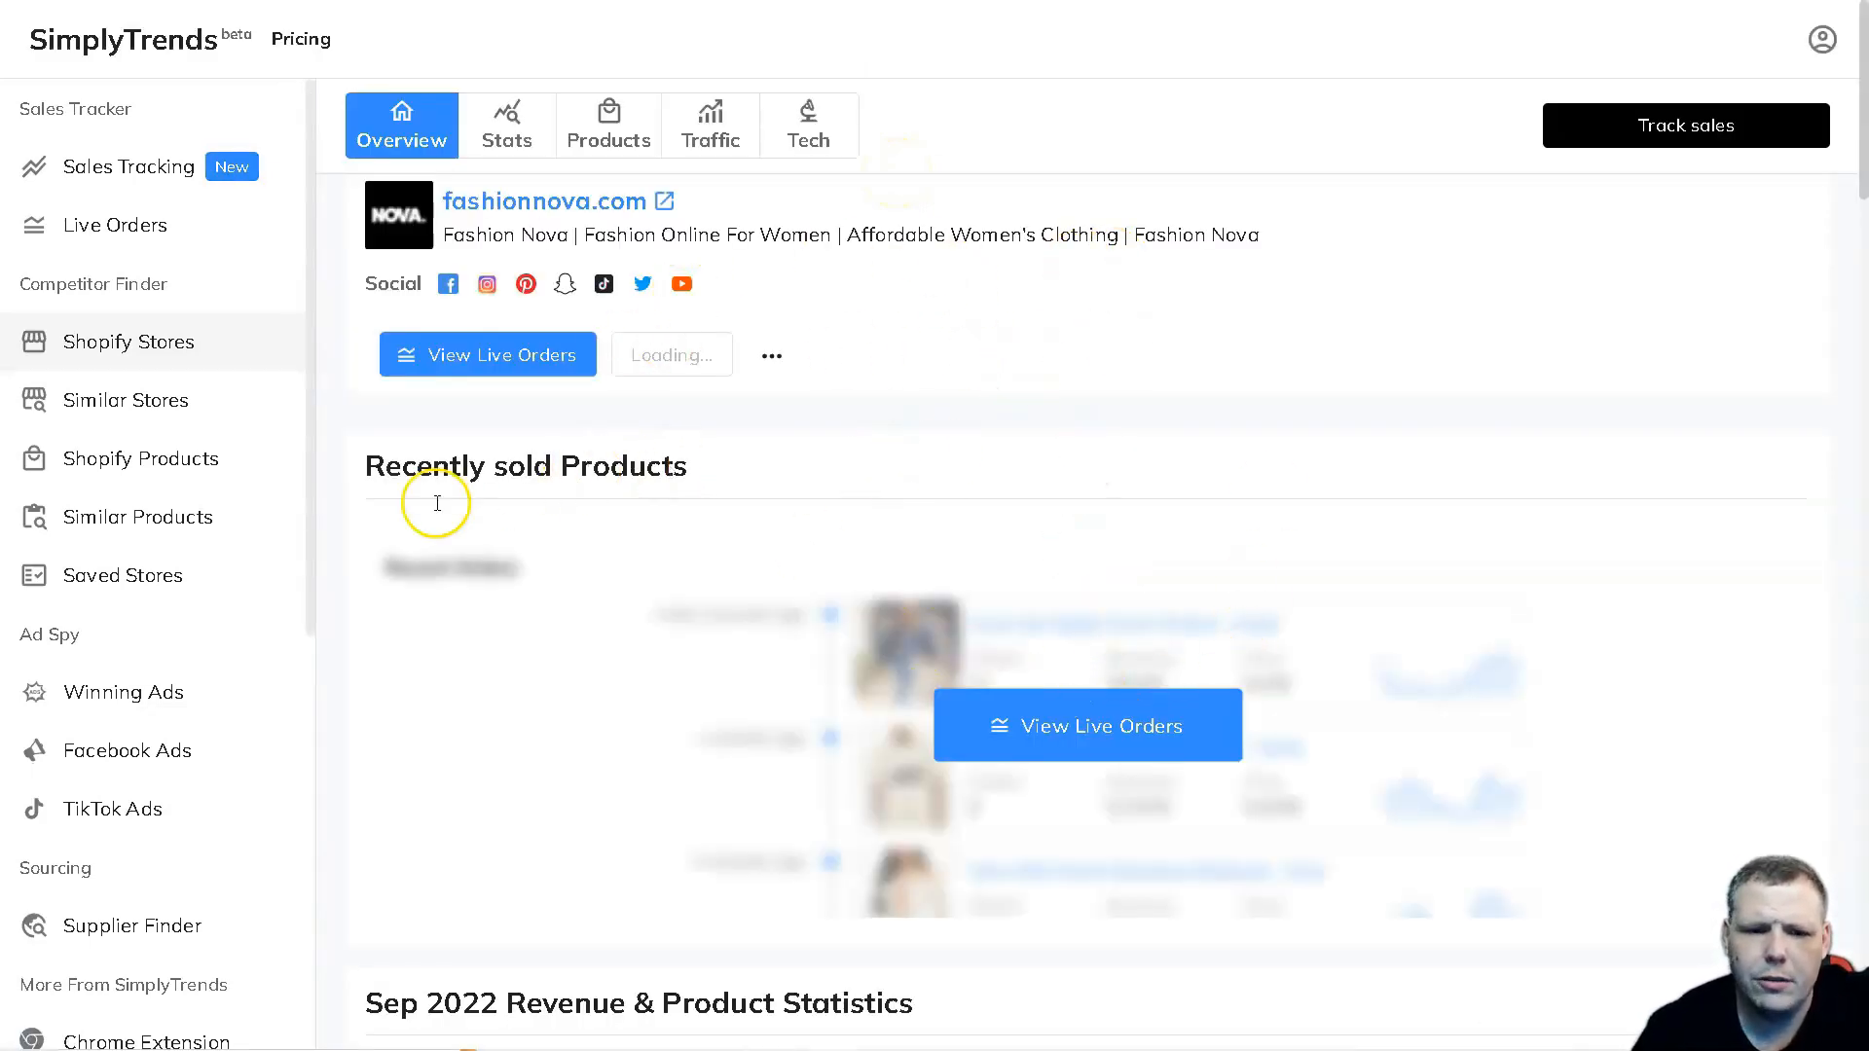
scroll(906, 503, "down", 3)
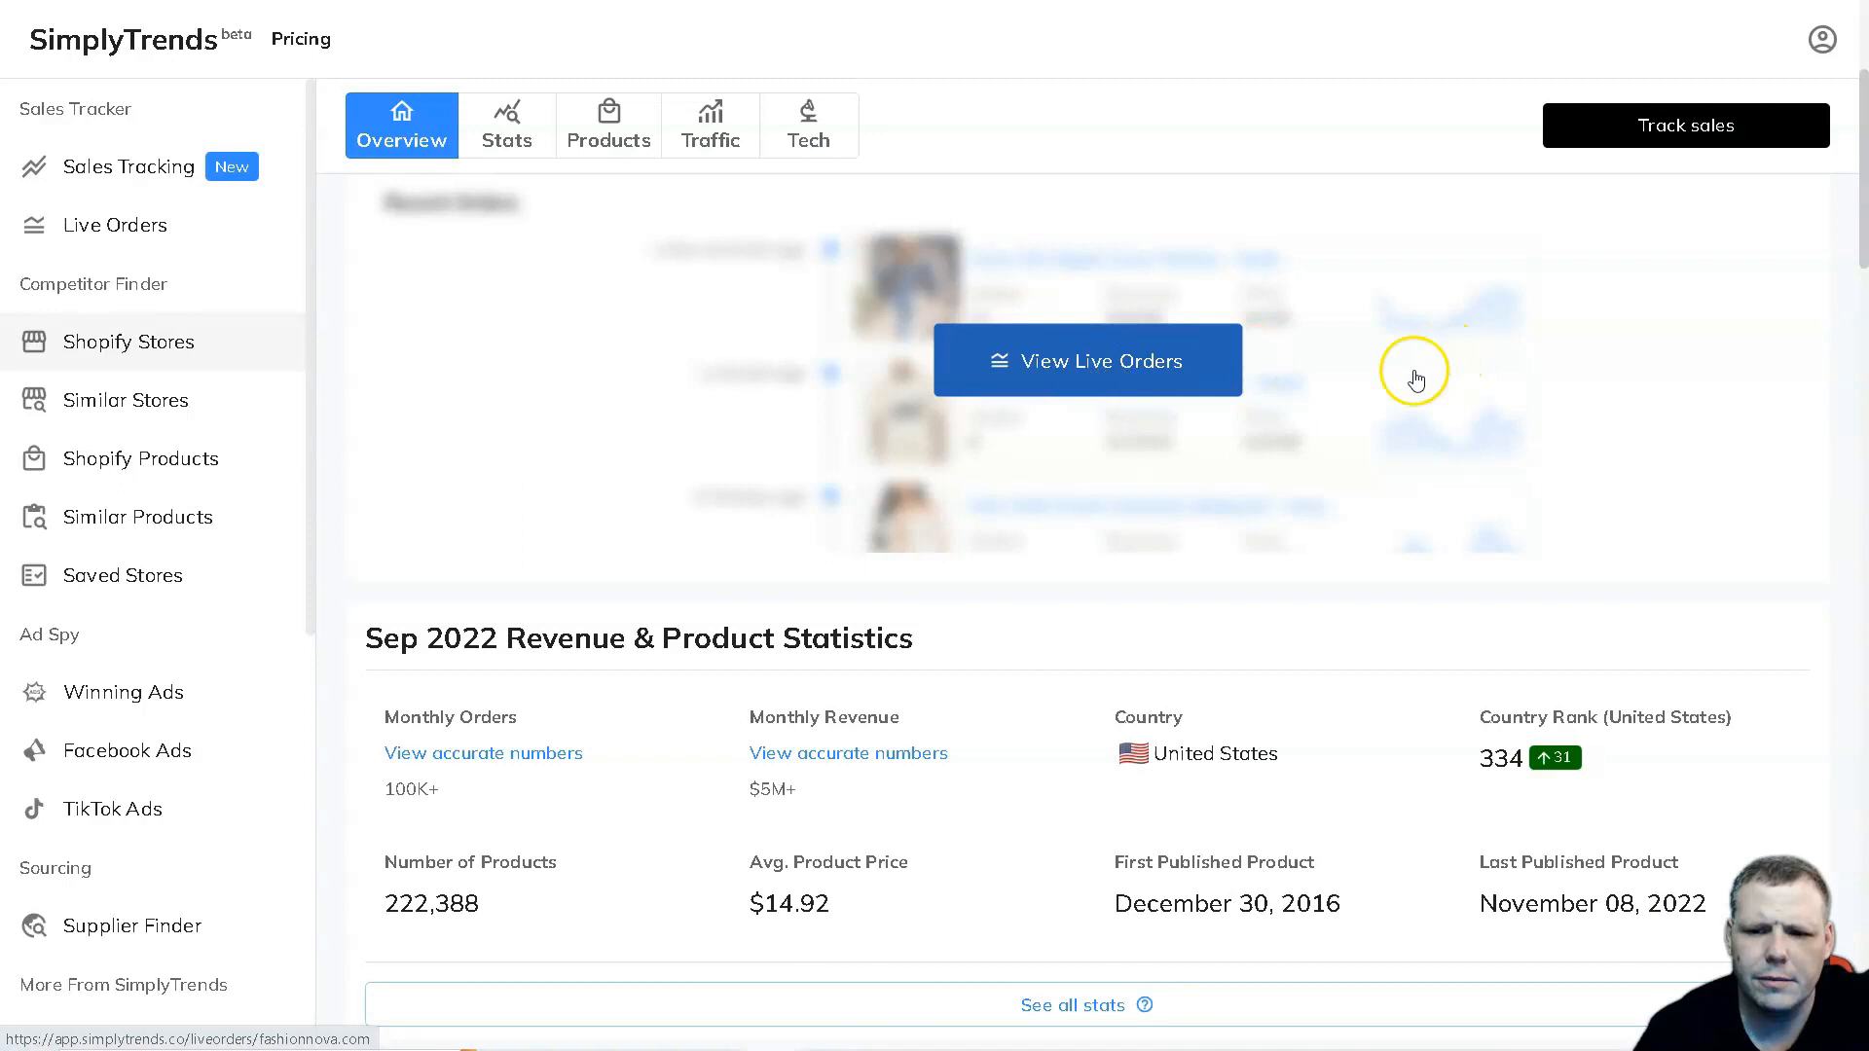
- Go to fashionnova.com Live Orders and dismiss the Sales Tracking prompt
left_click(1089, 361)
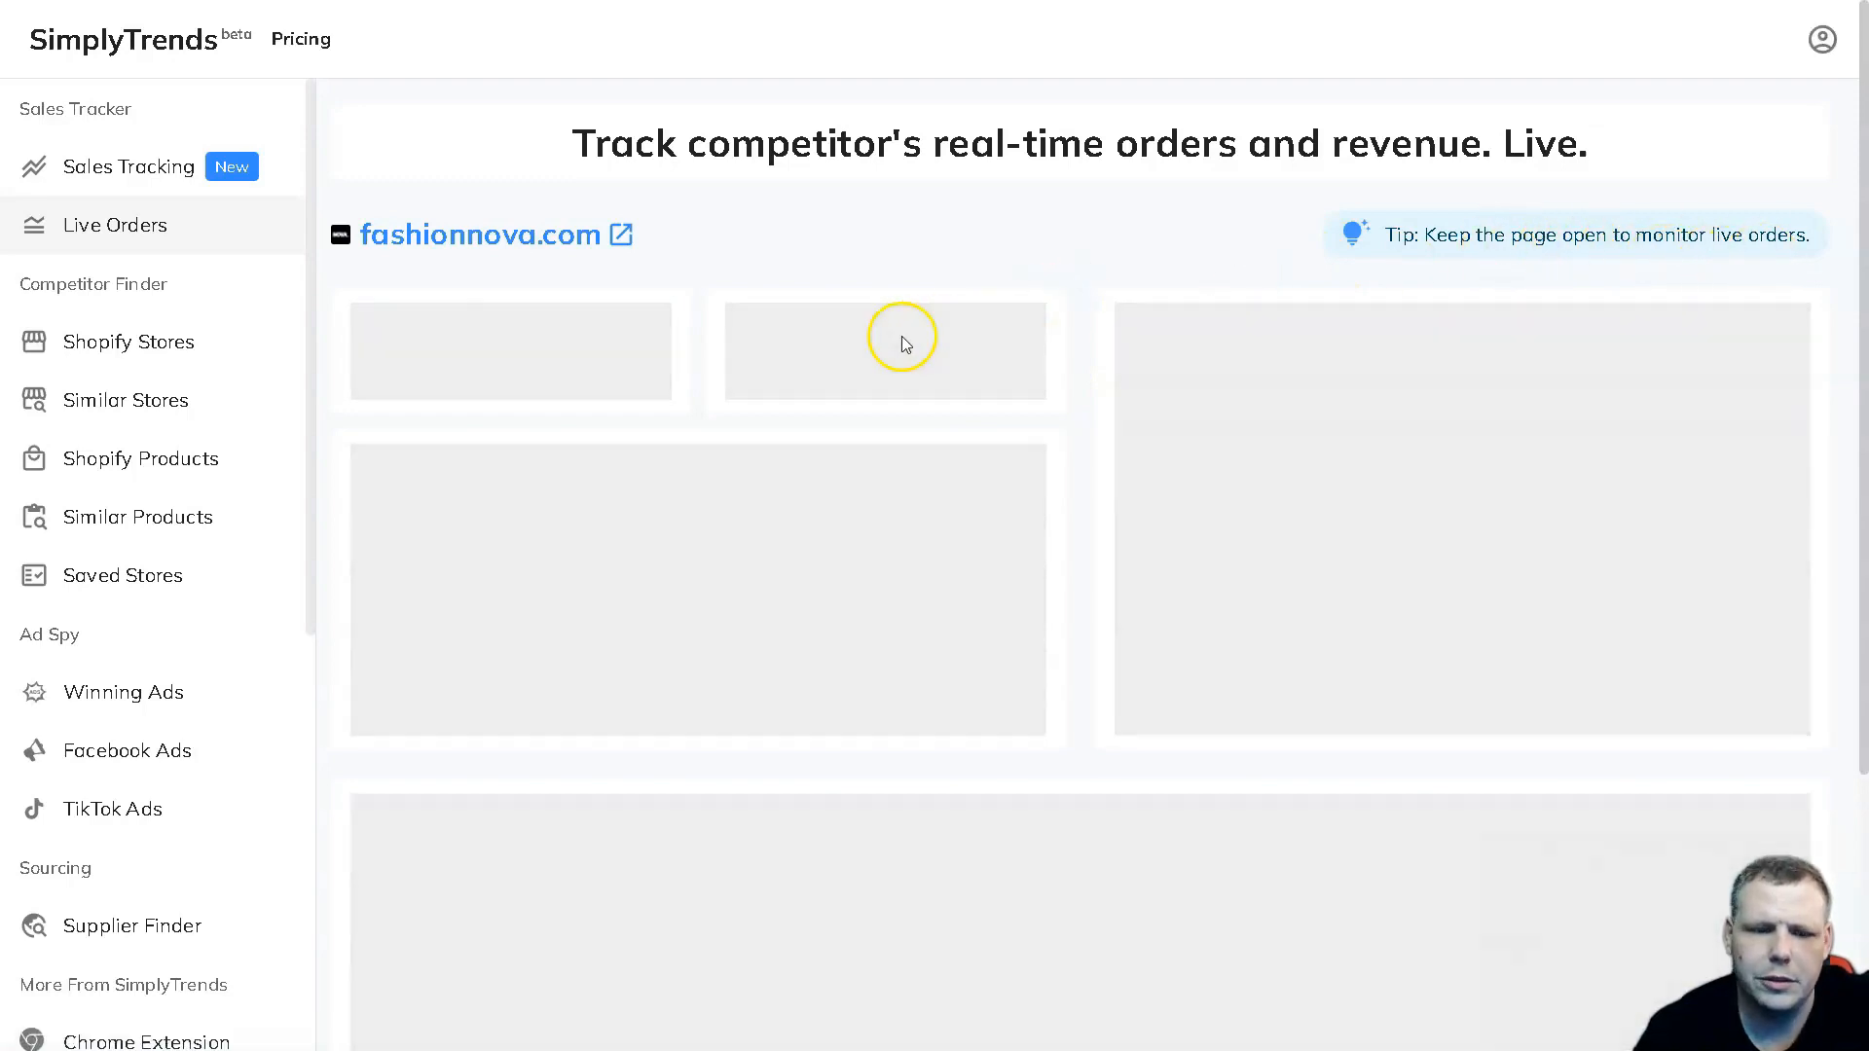
scroll(901, 336, "down", 2)
scroll(1092, 333, "up", 2)
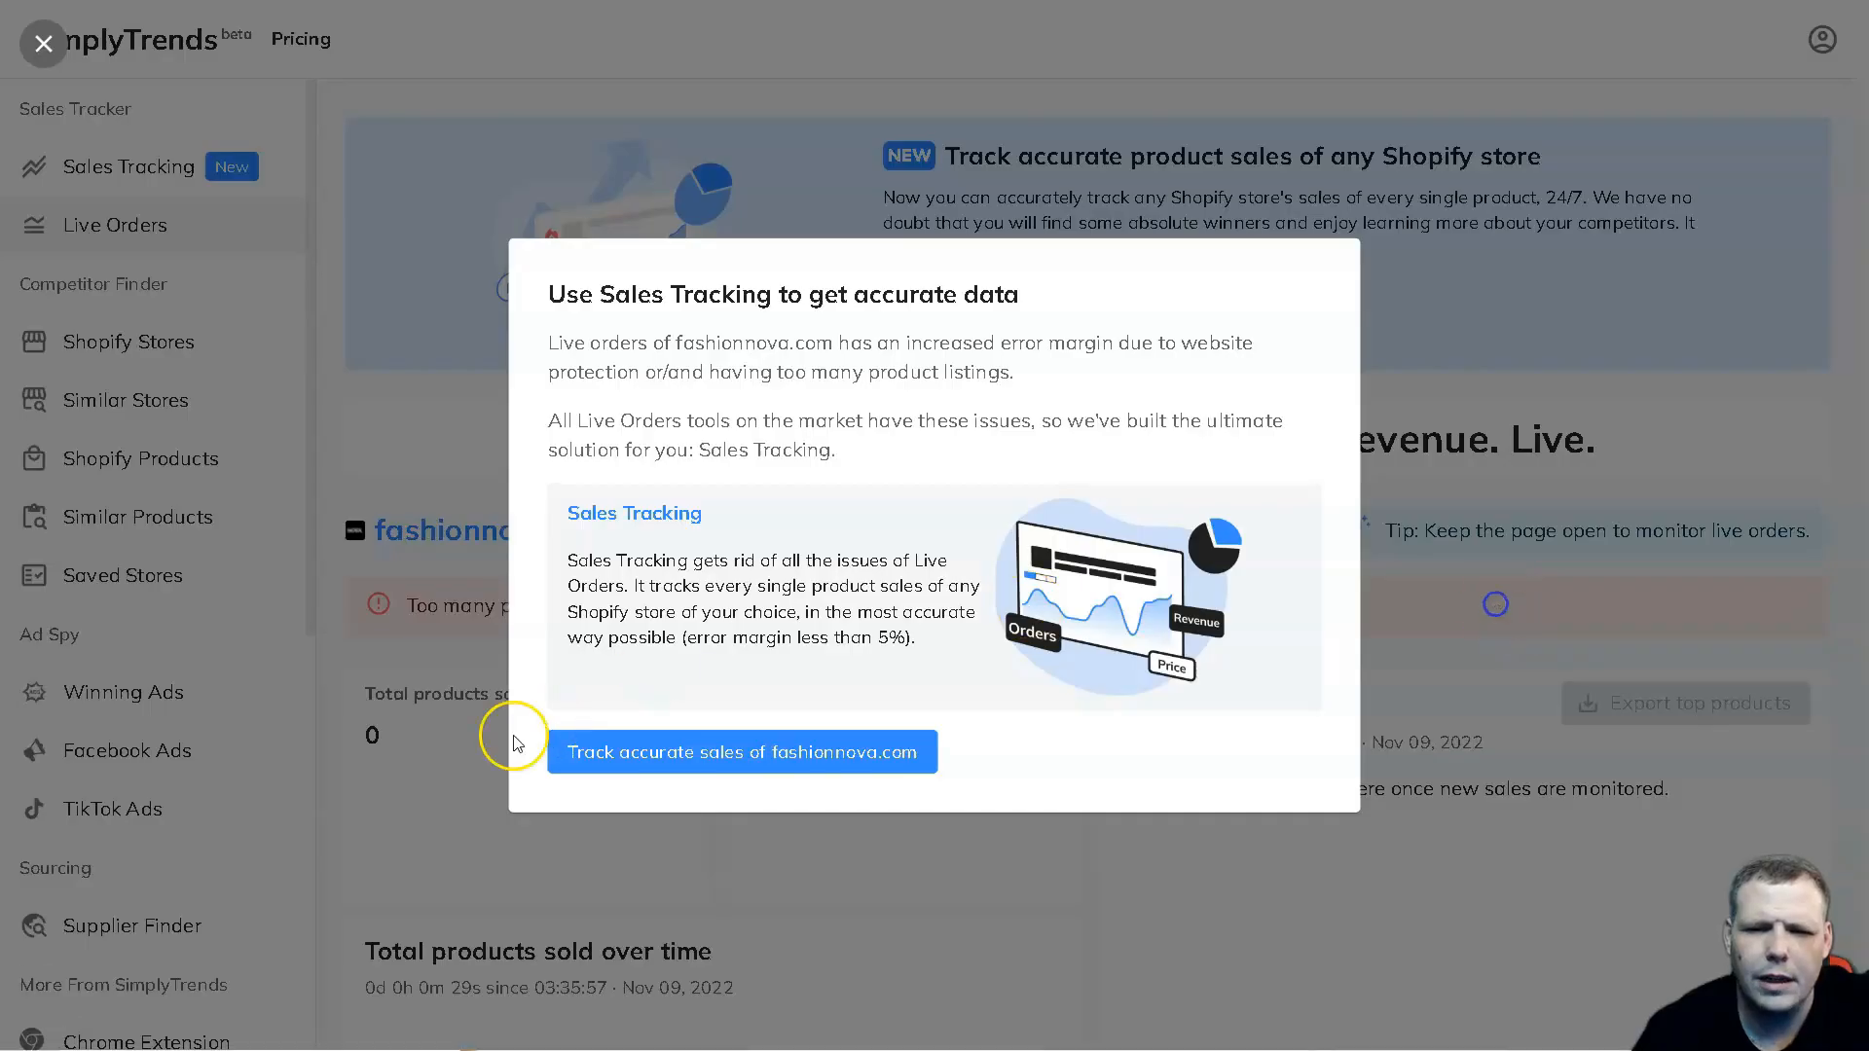
key("Escape")
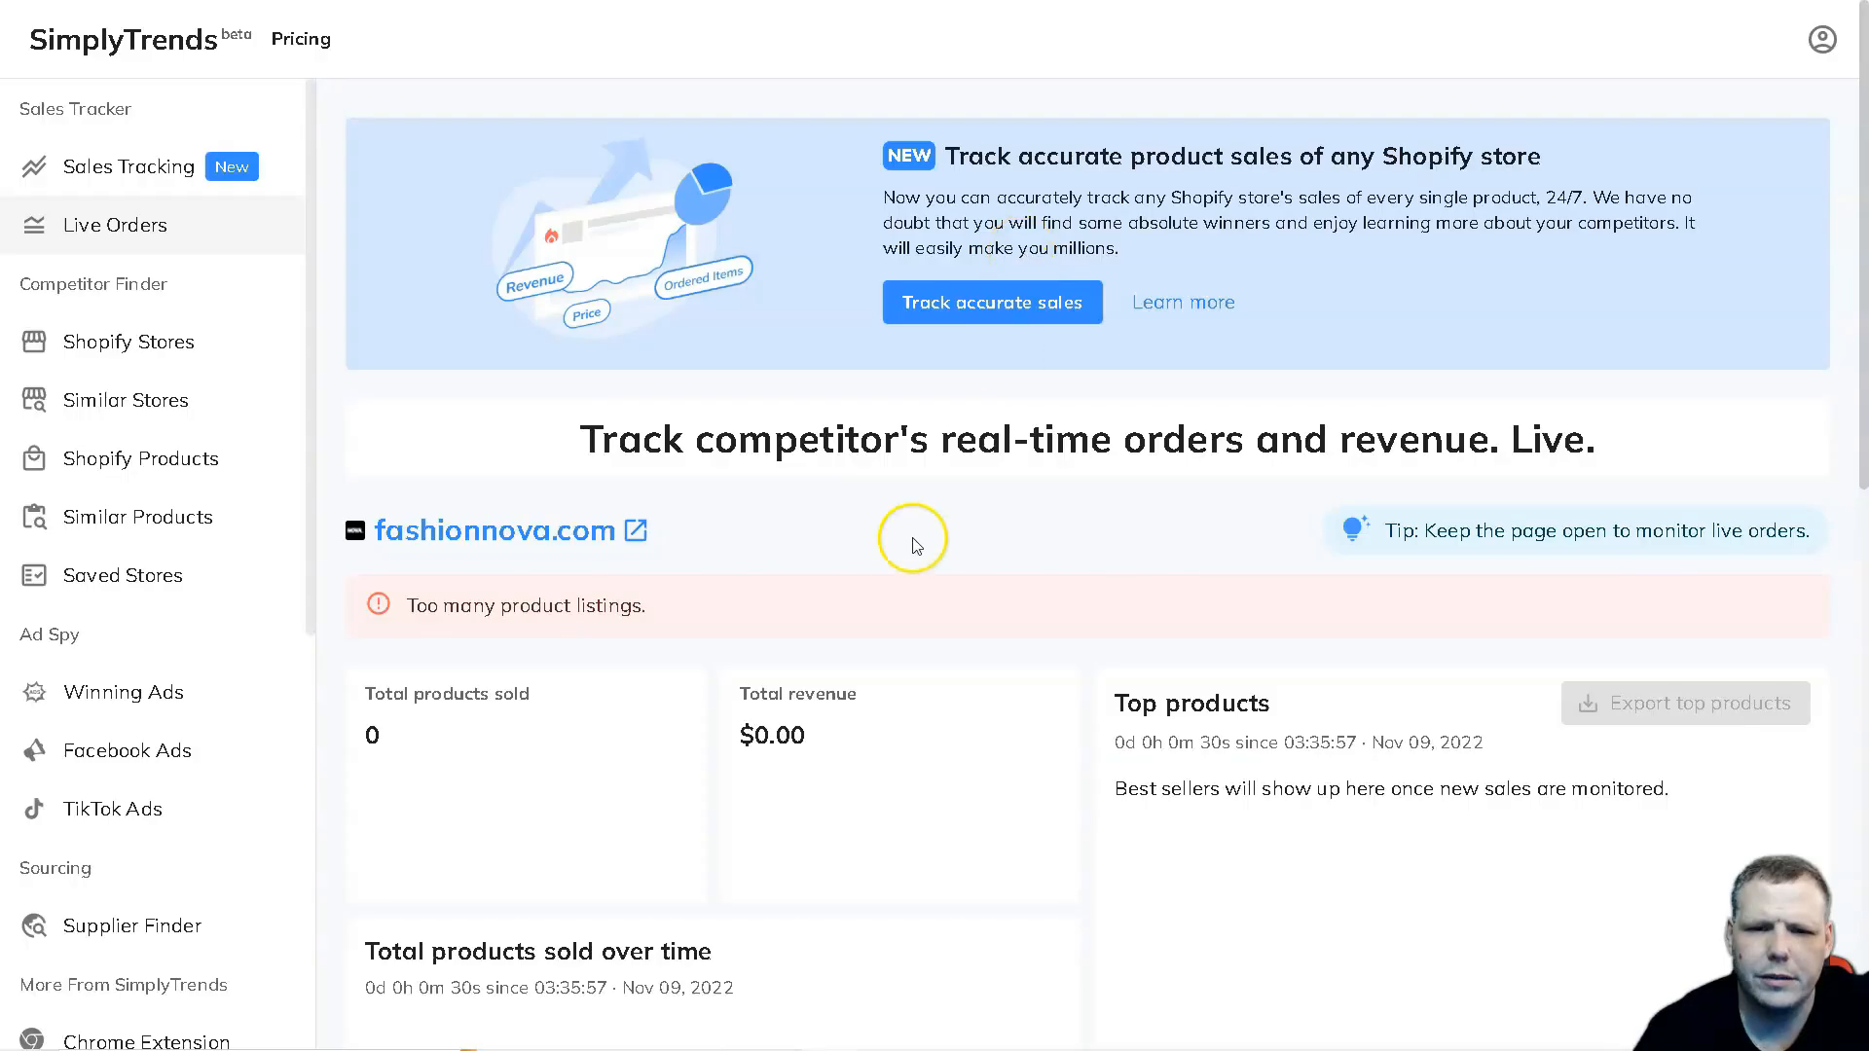
scroll(905, 548, "down", 1)
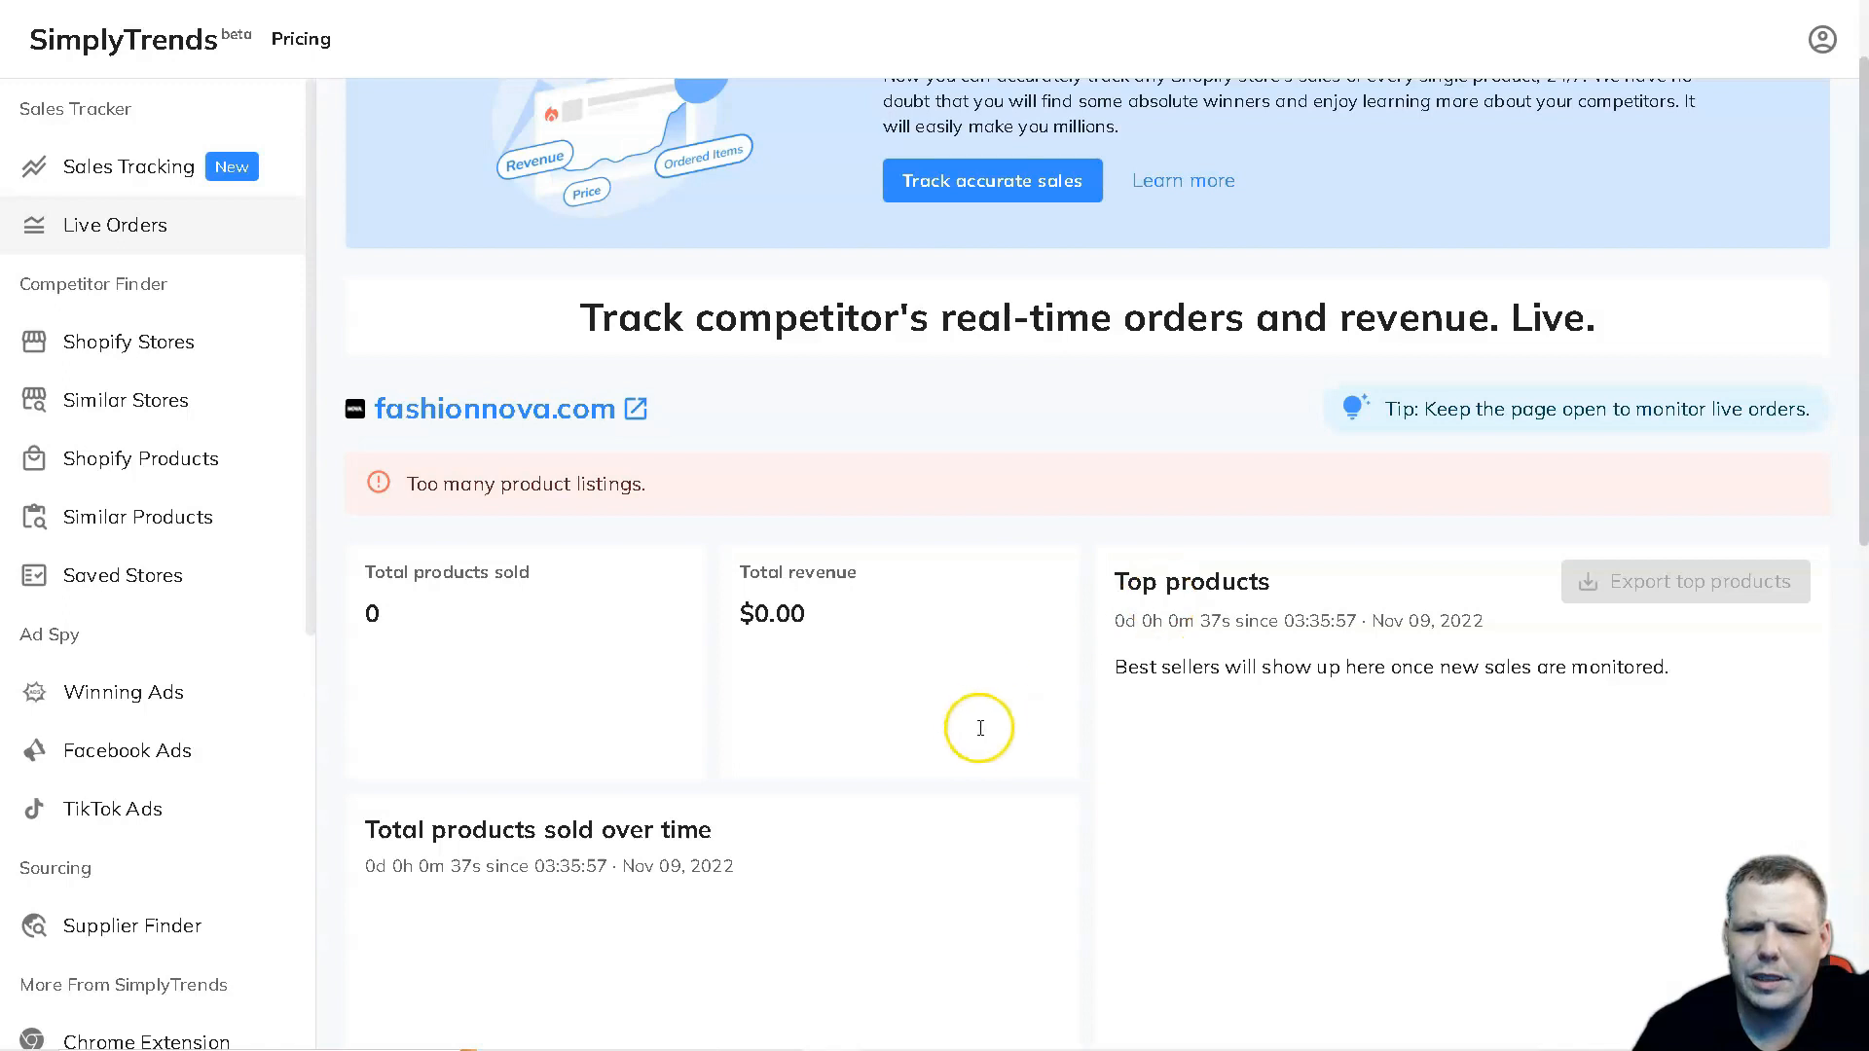
scroll(585, 513, "up", 2)
scroll(430, 267, "down", 4)
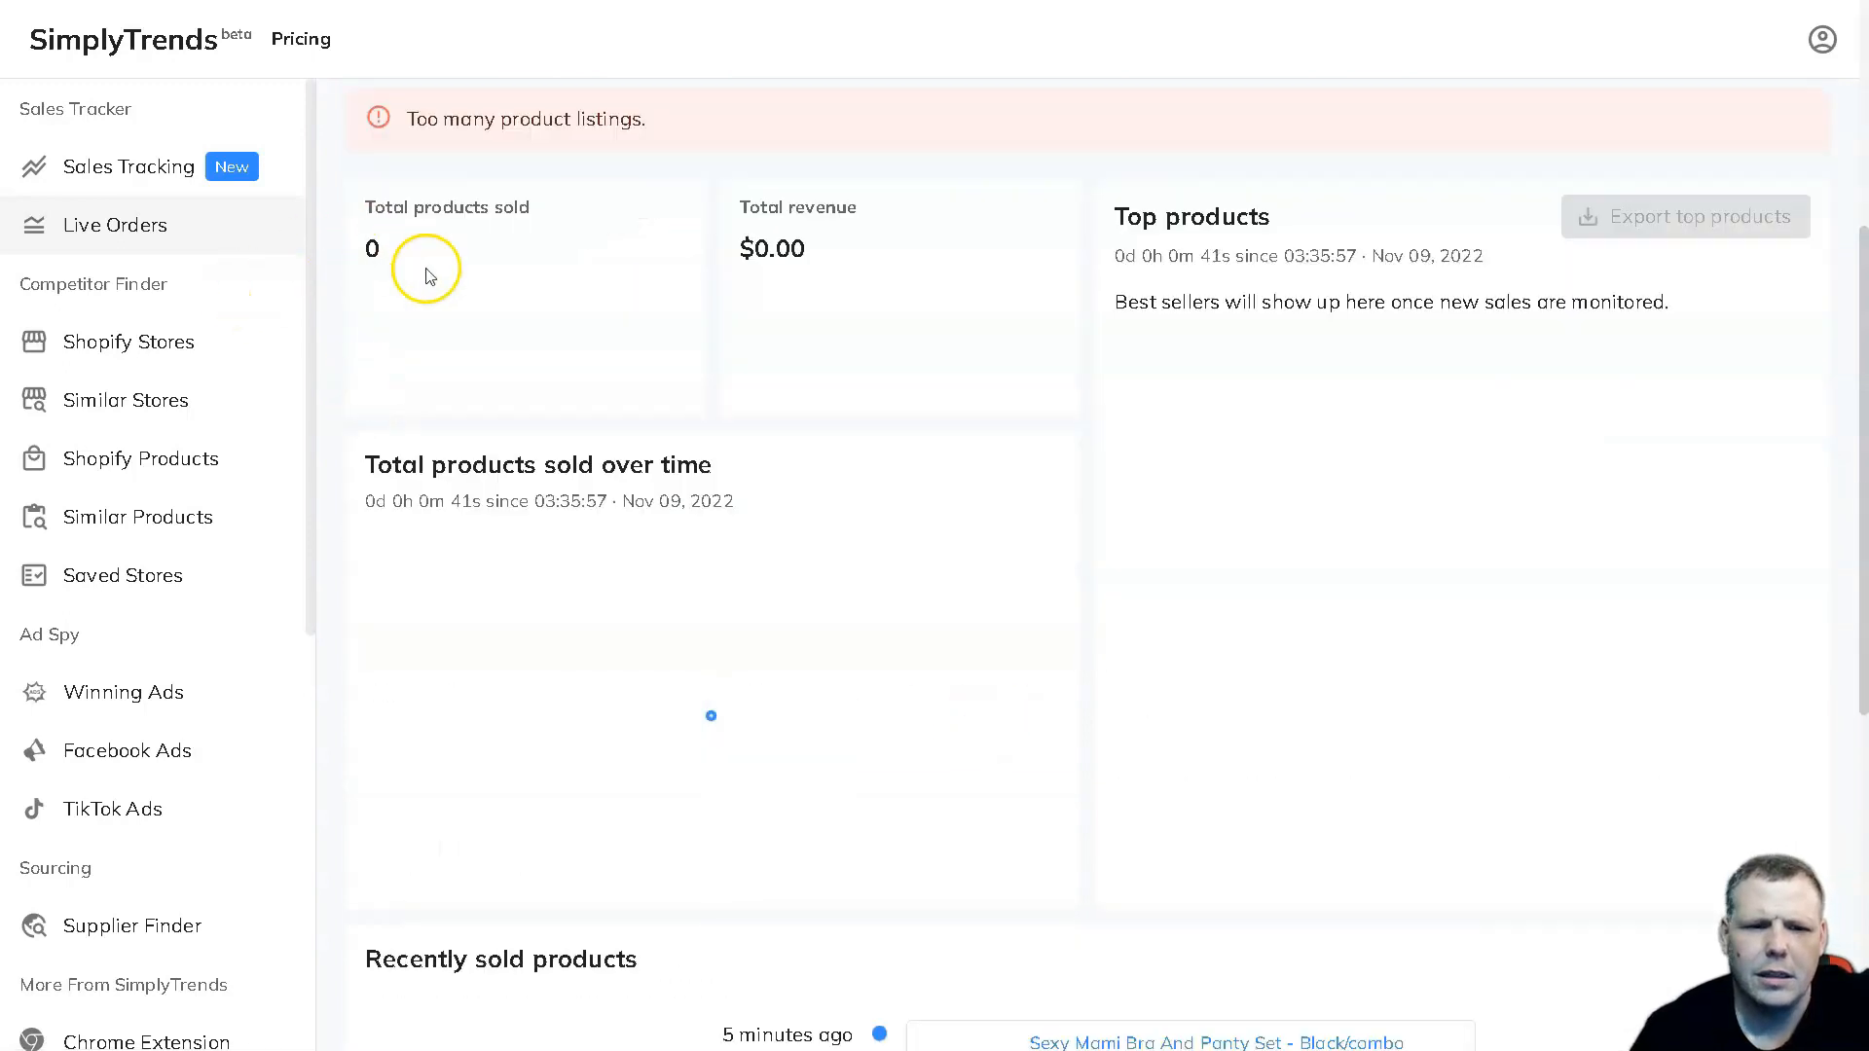
scroll(501, 351, "up", 3)
scroll(553, 419, "up", 2)
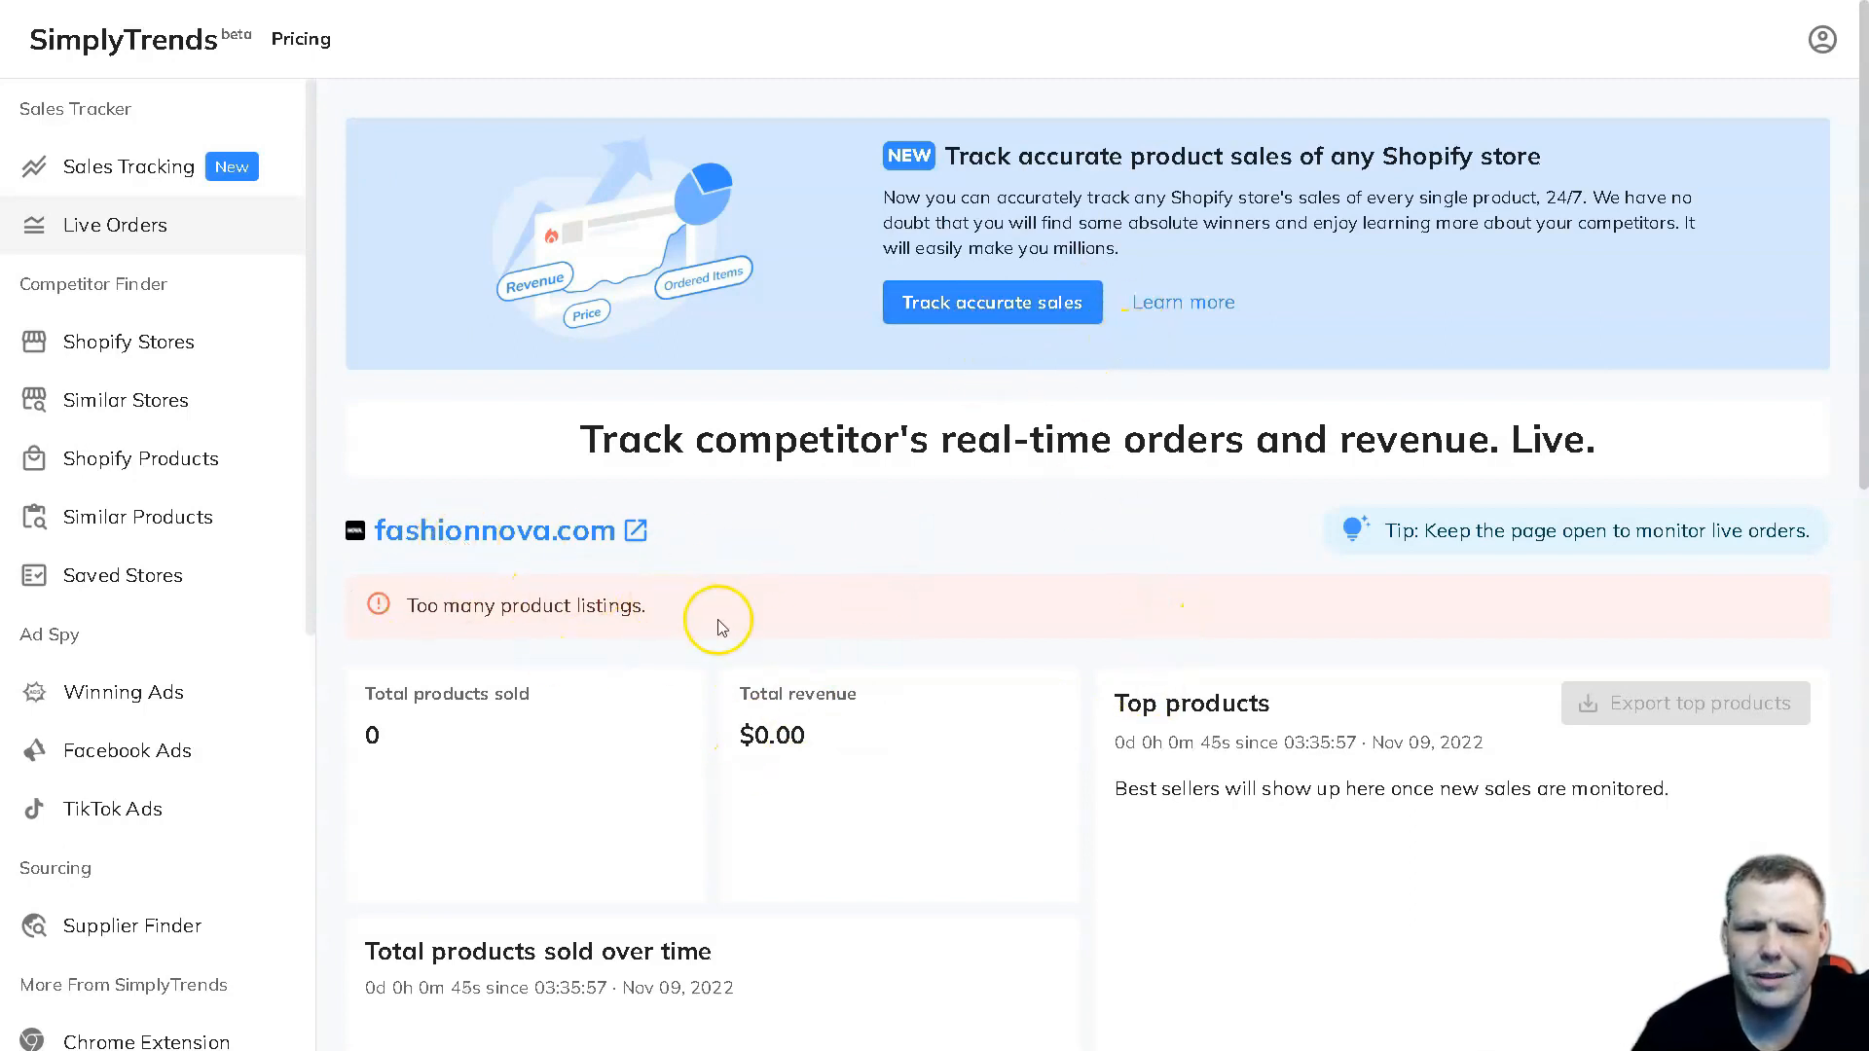
scroll(1509, 514, "down", 2)
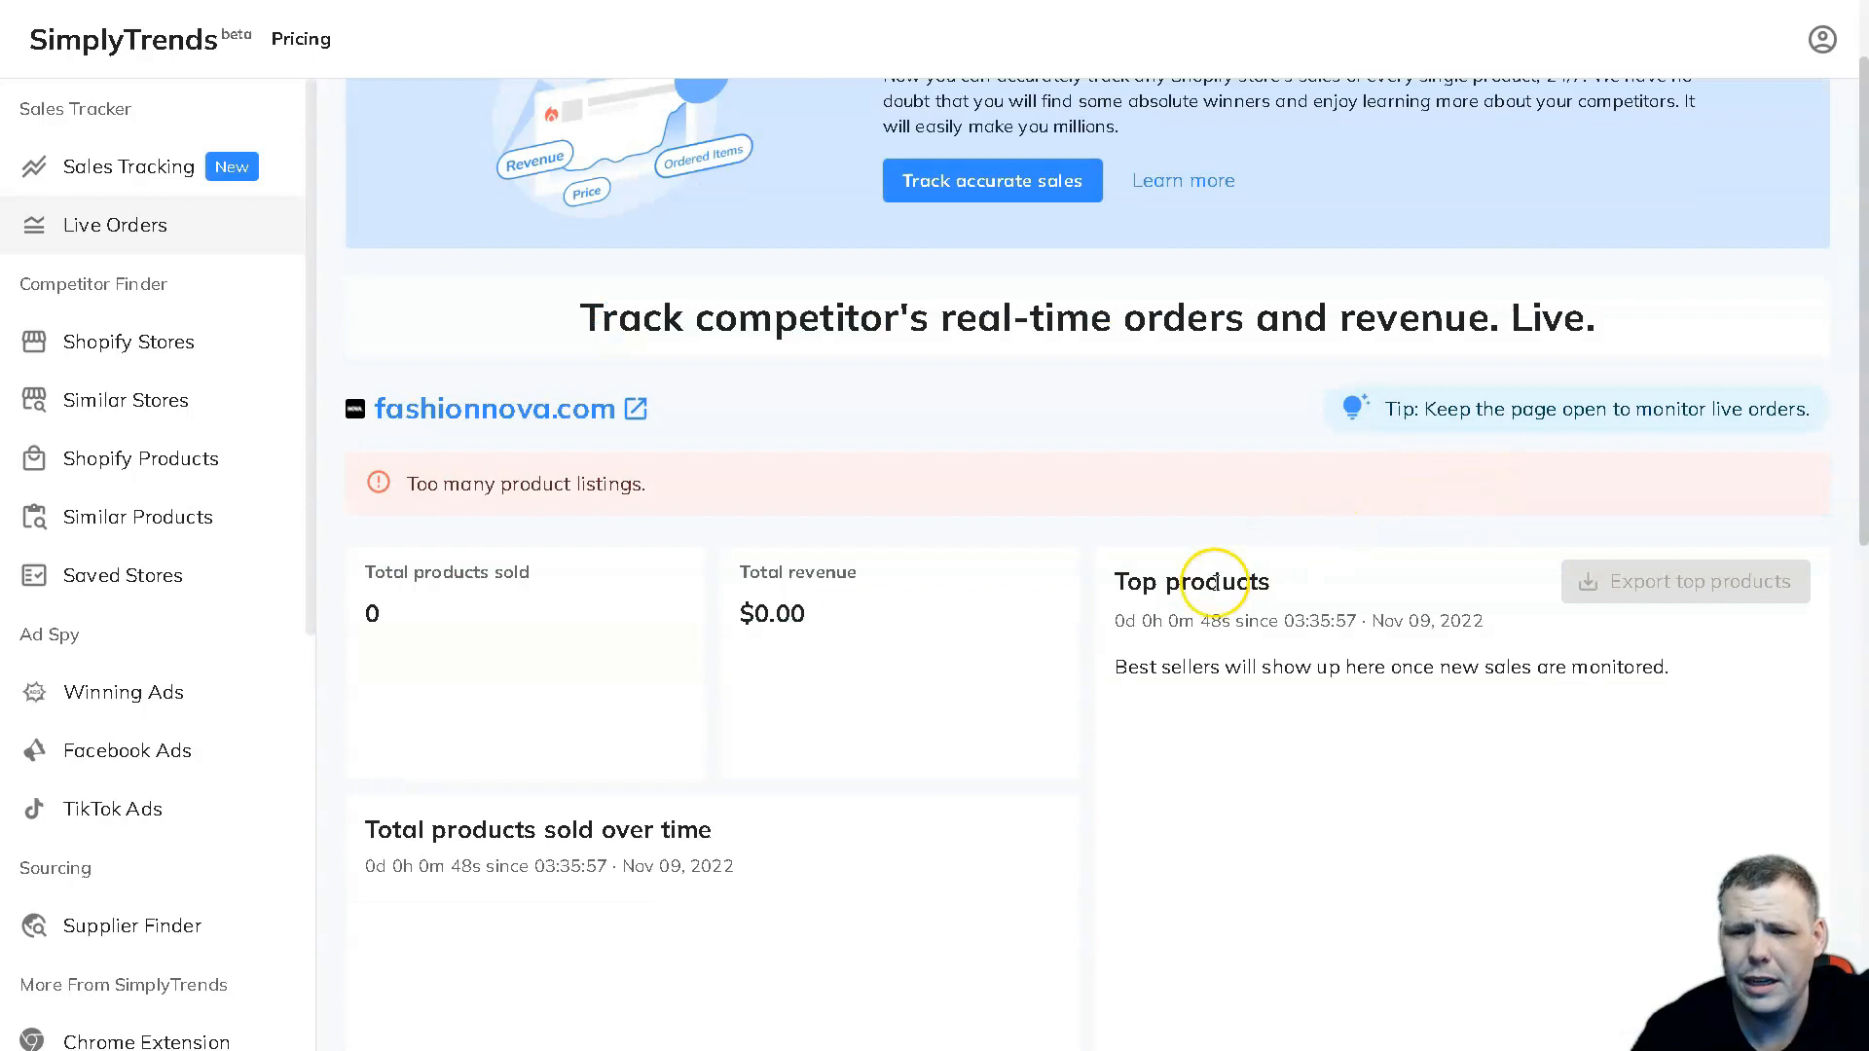
scroll(1195, 597, "down", 2)
scroll(1195, 597, "down", 3)
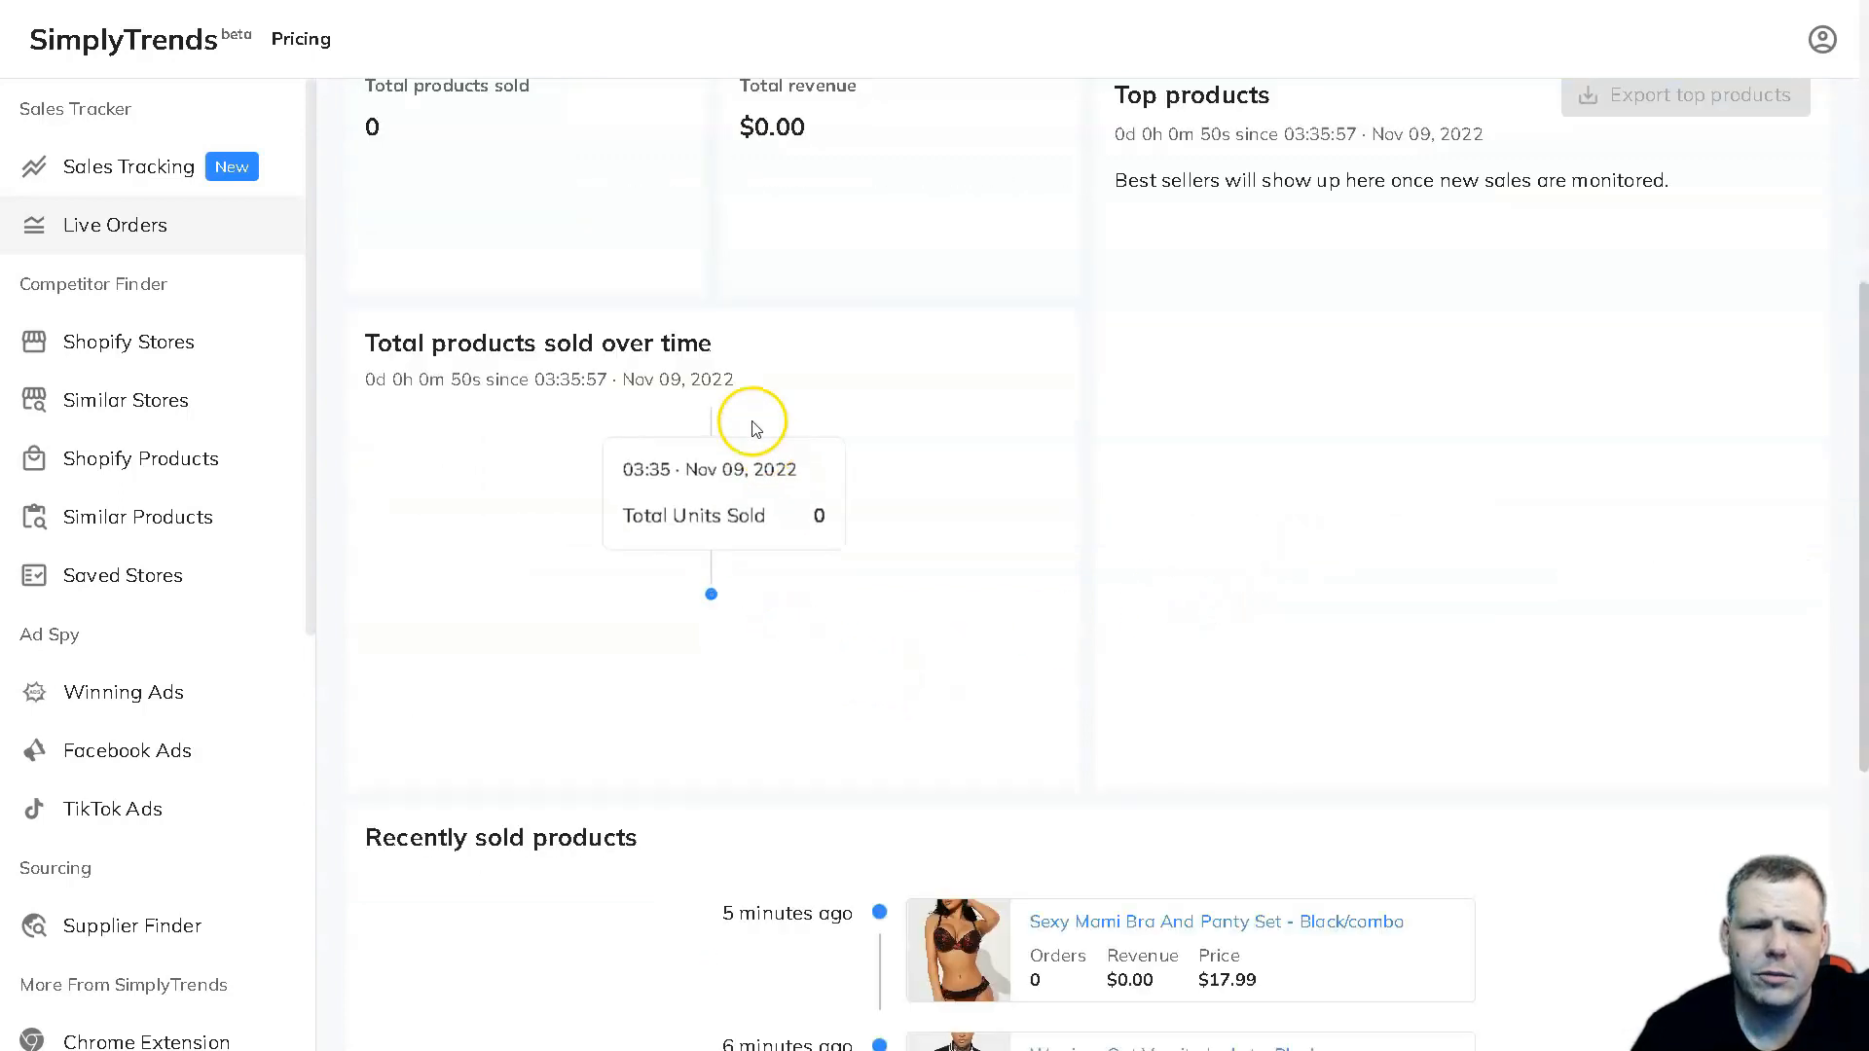
scroll(730, 452, "down", 3)
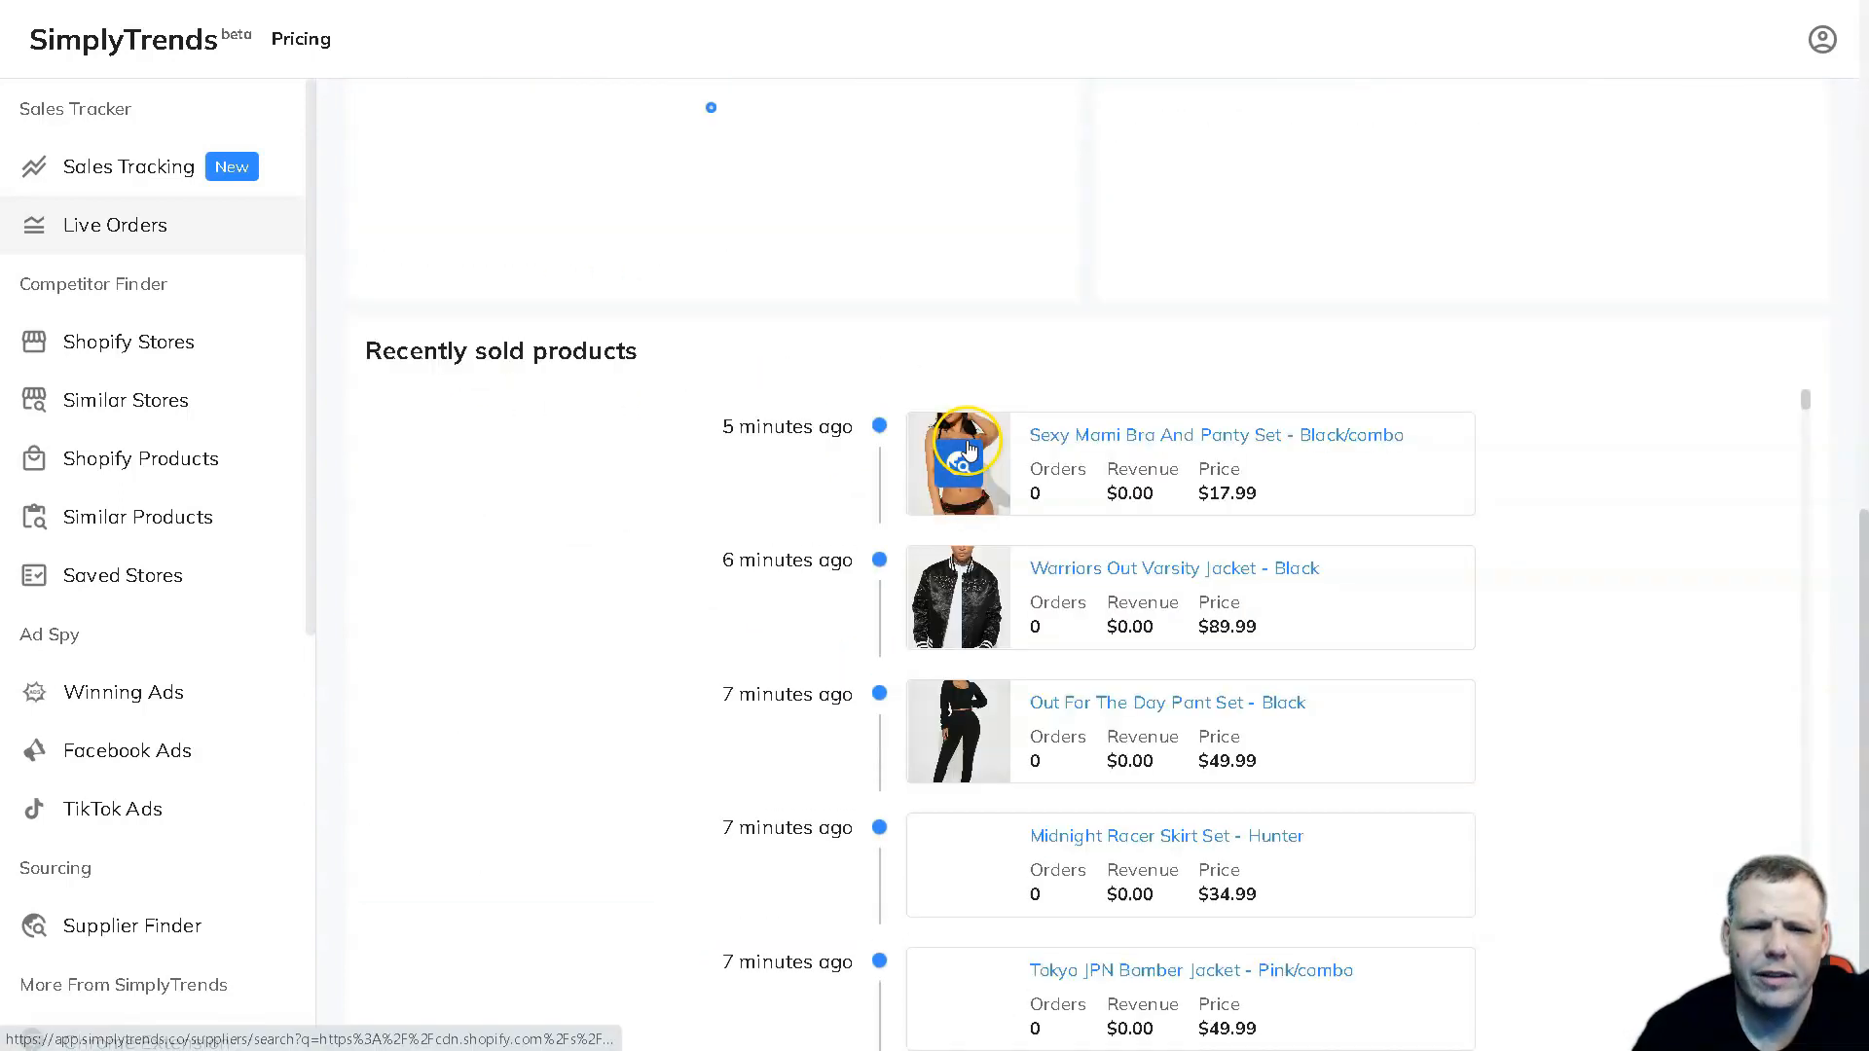
scroll(981, 426, "down", 2)
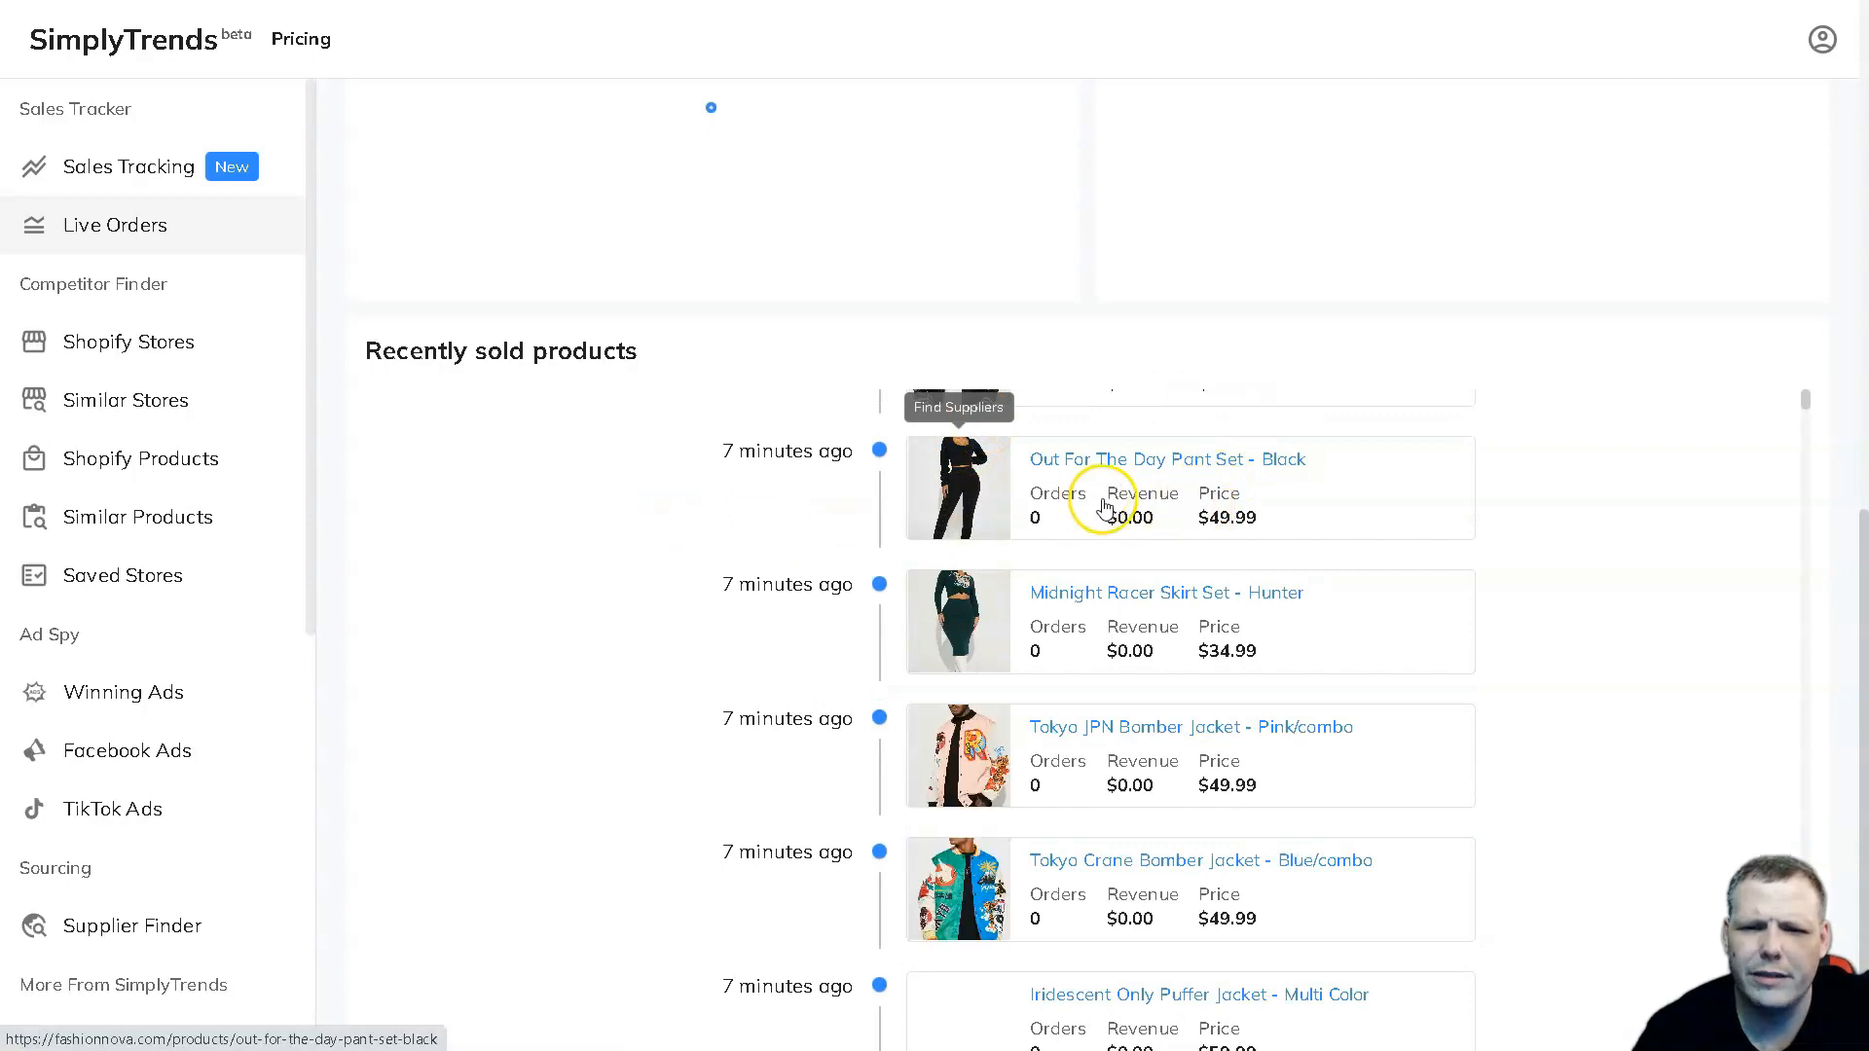
scroll(1095, 584, "down", 3)
scroll(936, 526, "down", 1)
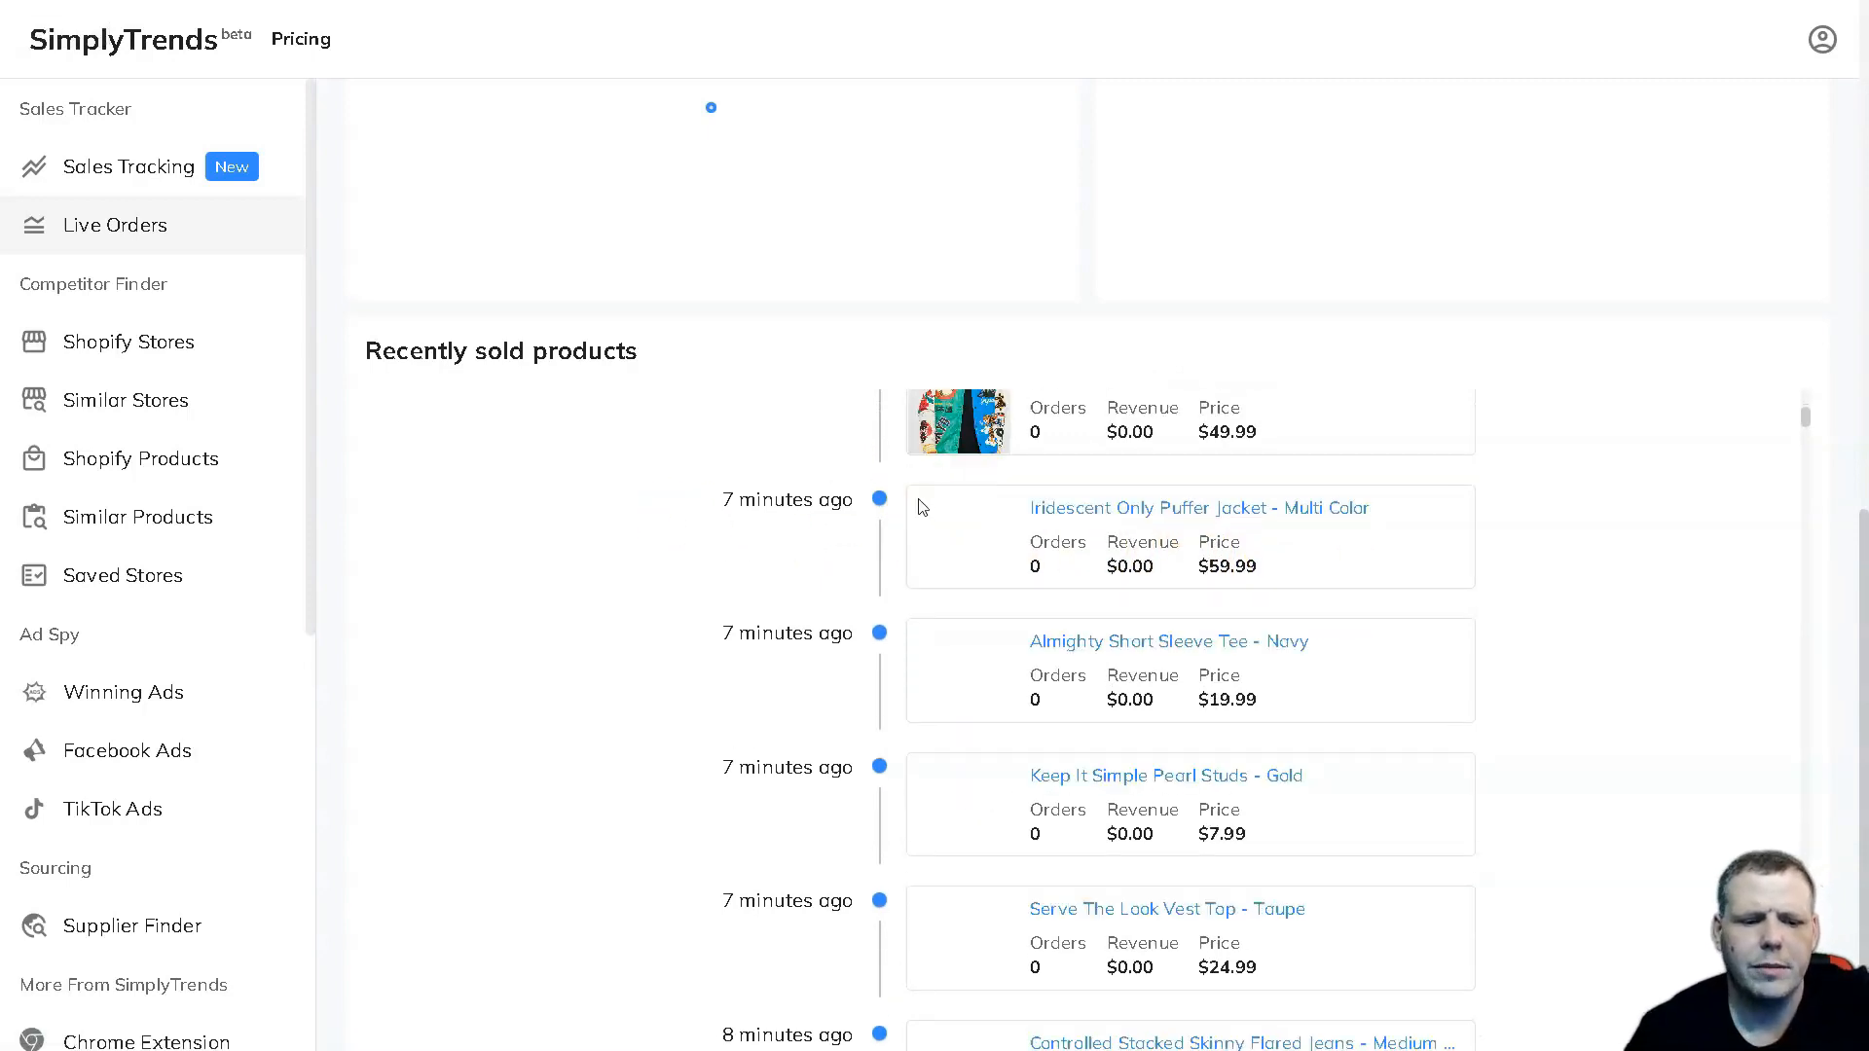
- Navigate to the Similar Stores search page from the sidebar
left_click(920, 507)
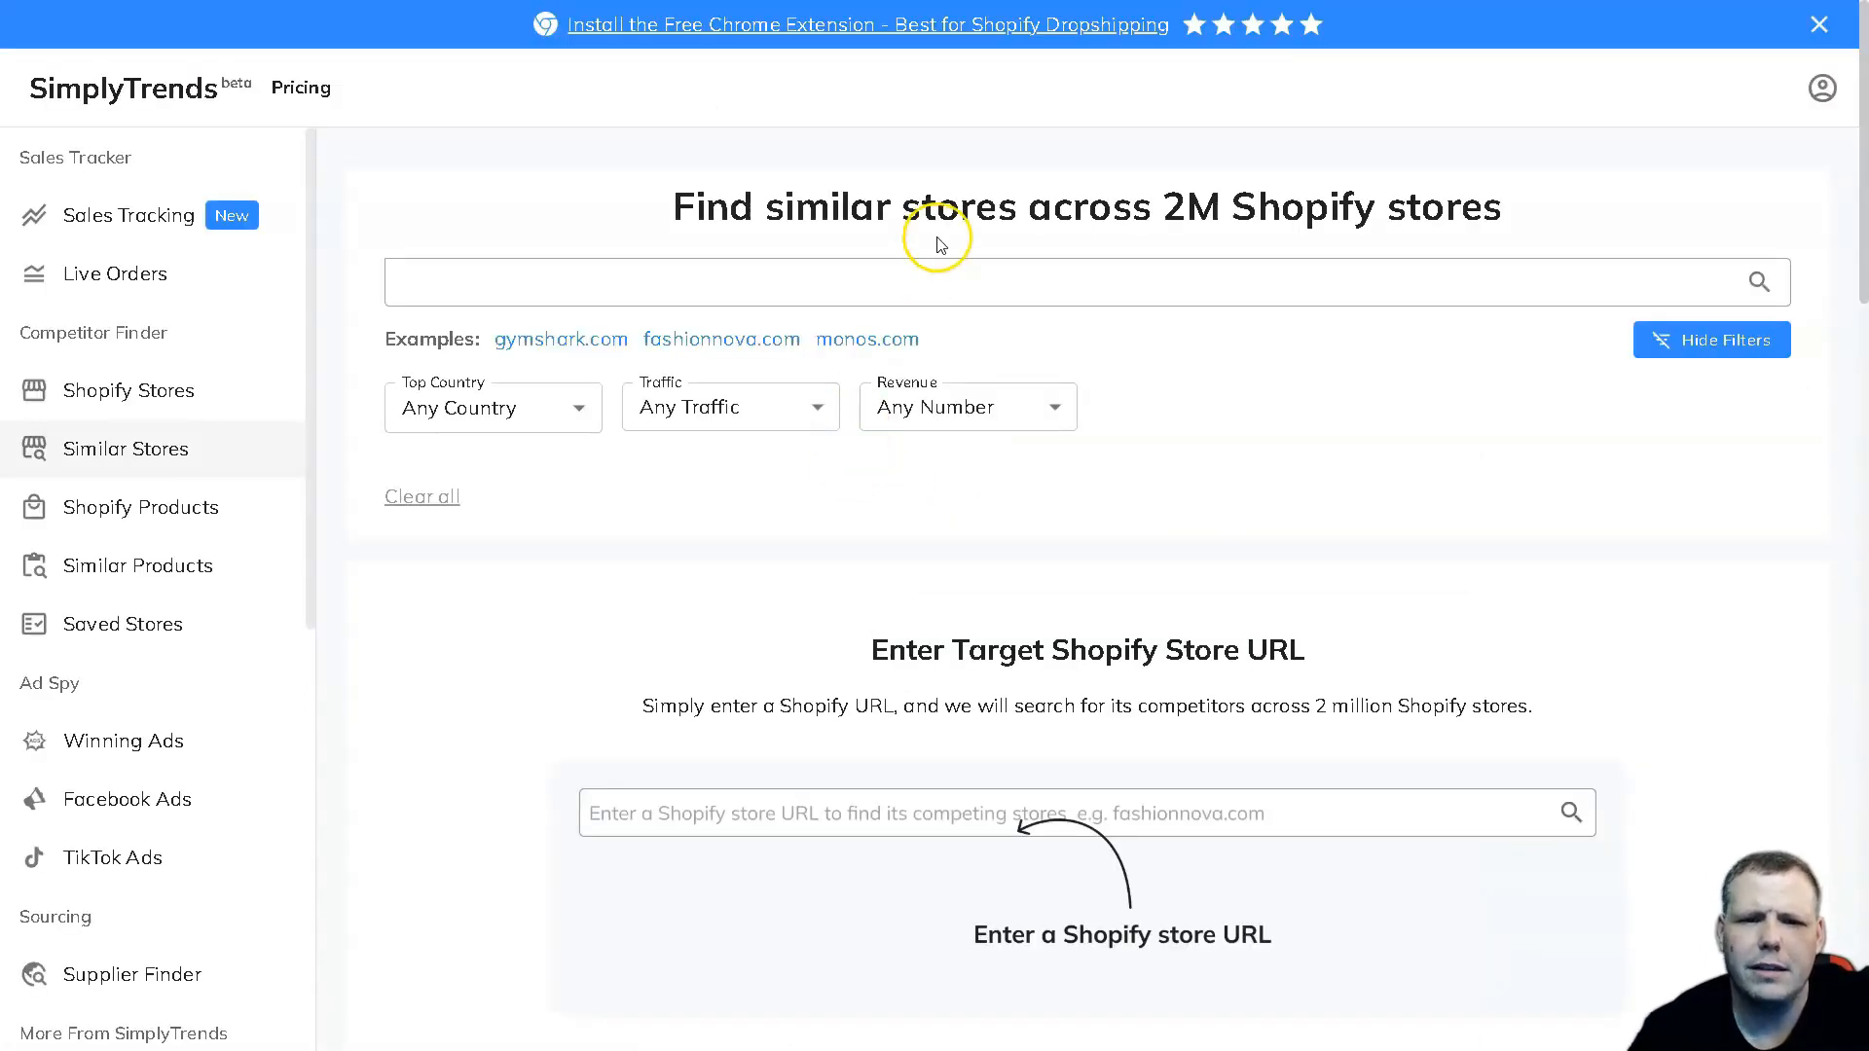
- Search similar stores using the fashionnova.com example link and close the suggestions
left_click(937, 279)
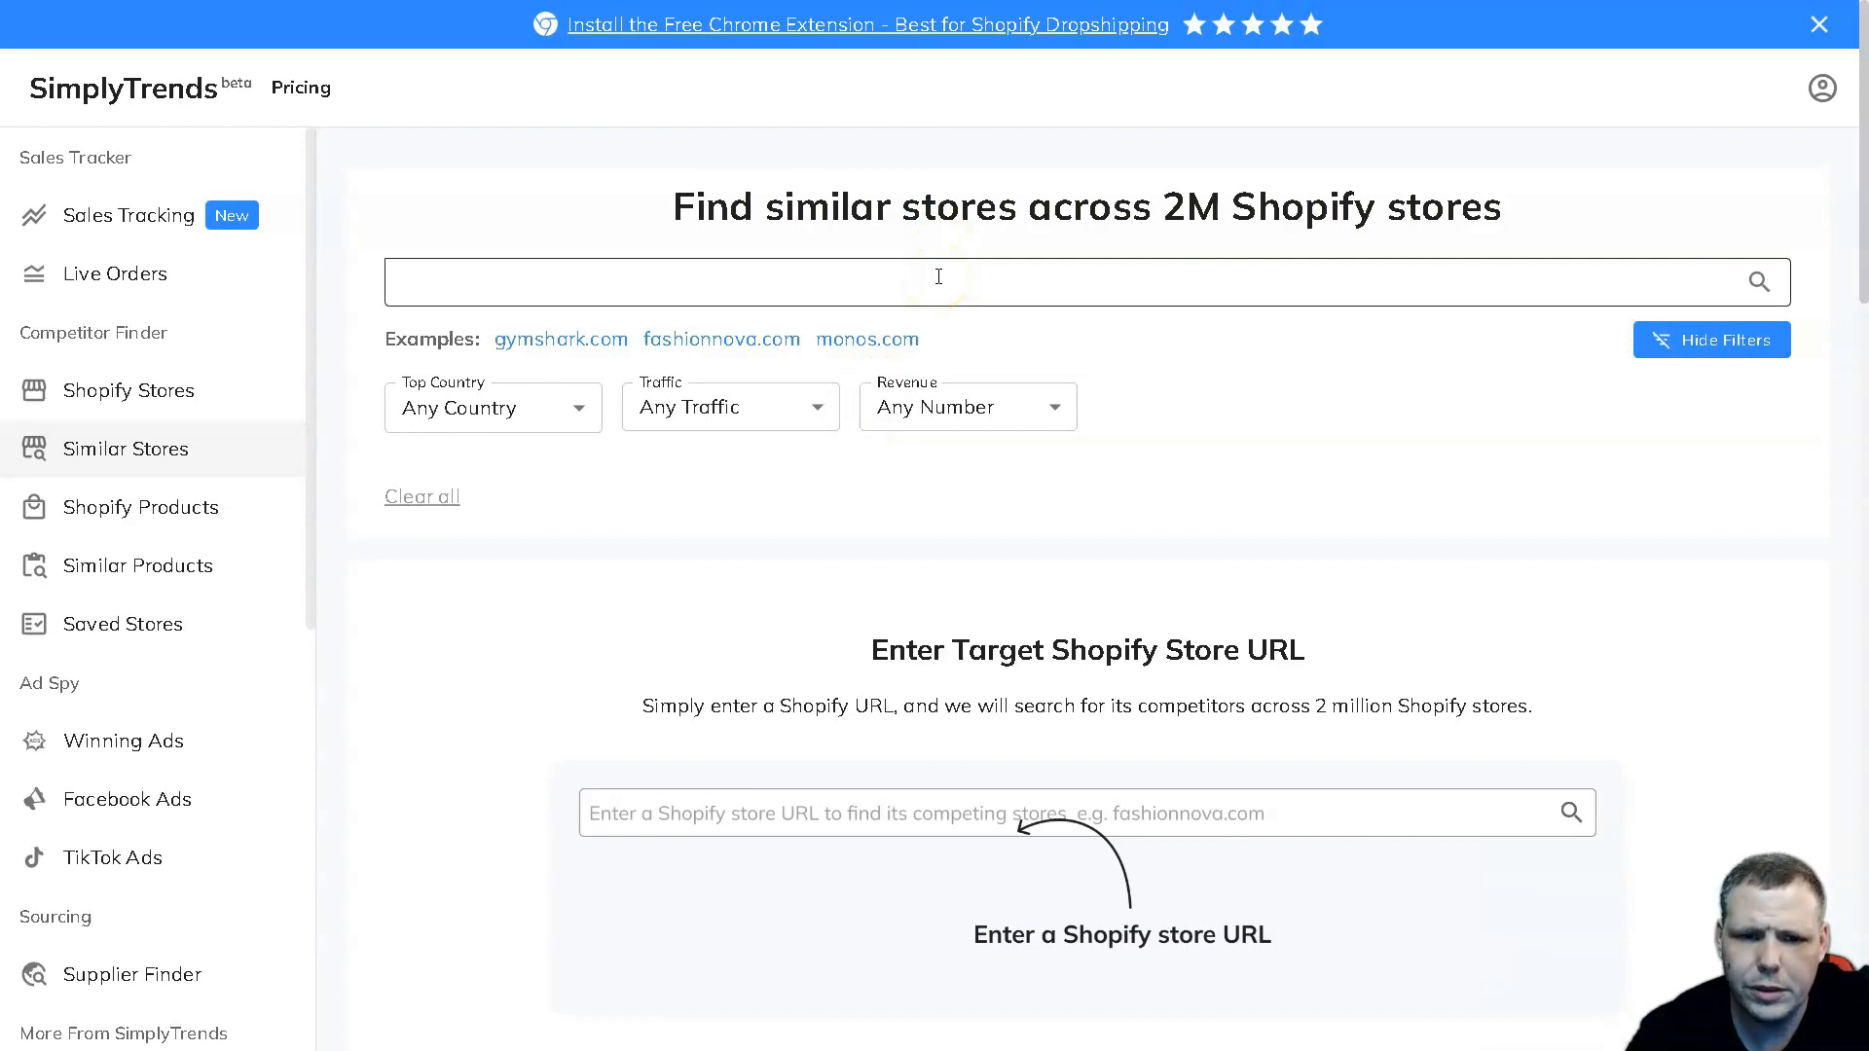
left_click(723, 339)
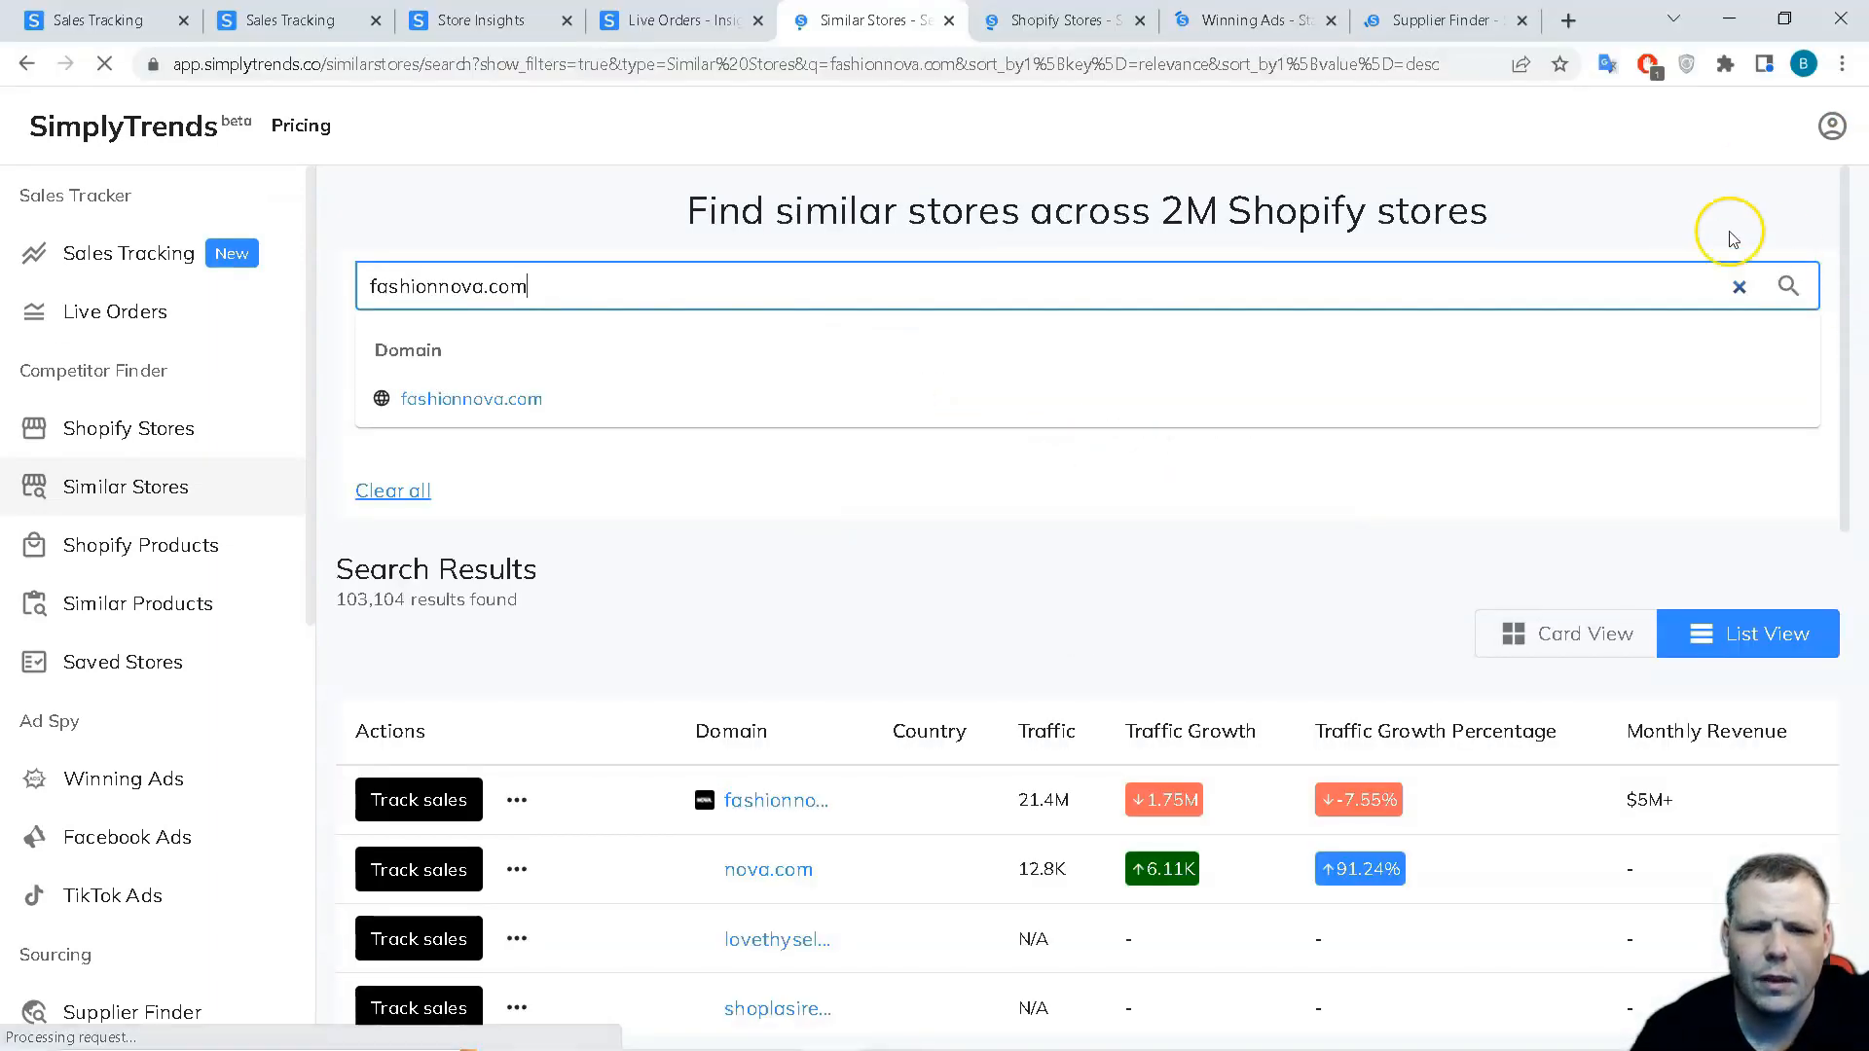
left_click(1732, 237)
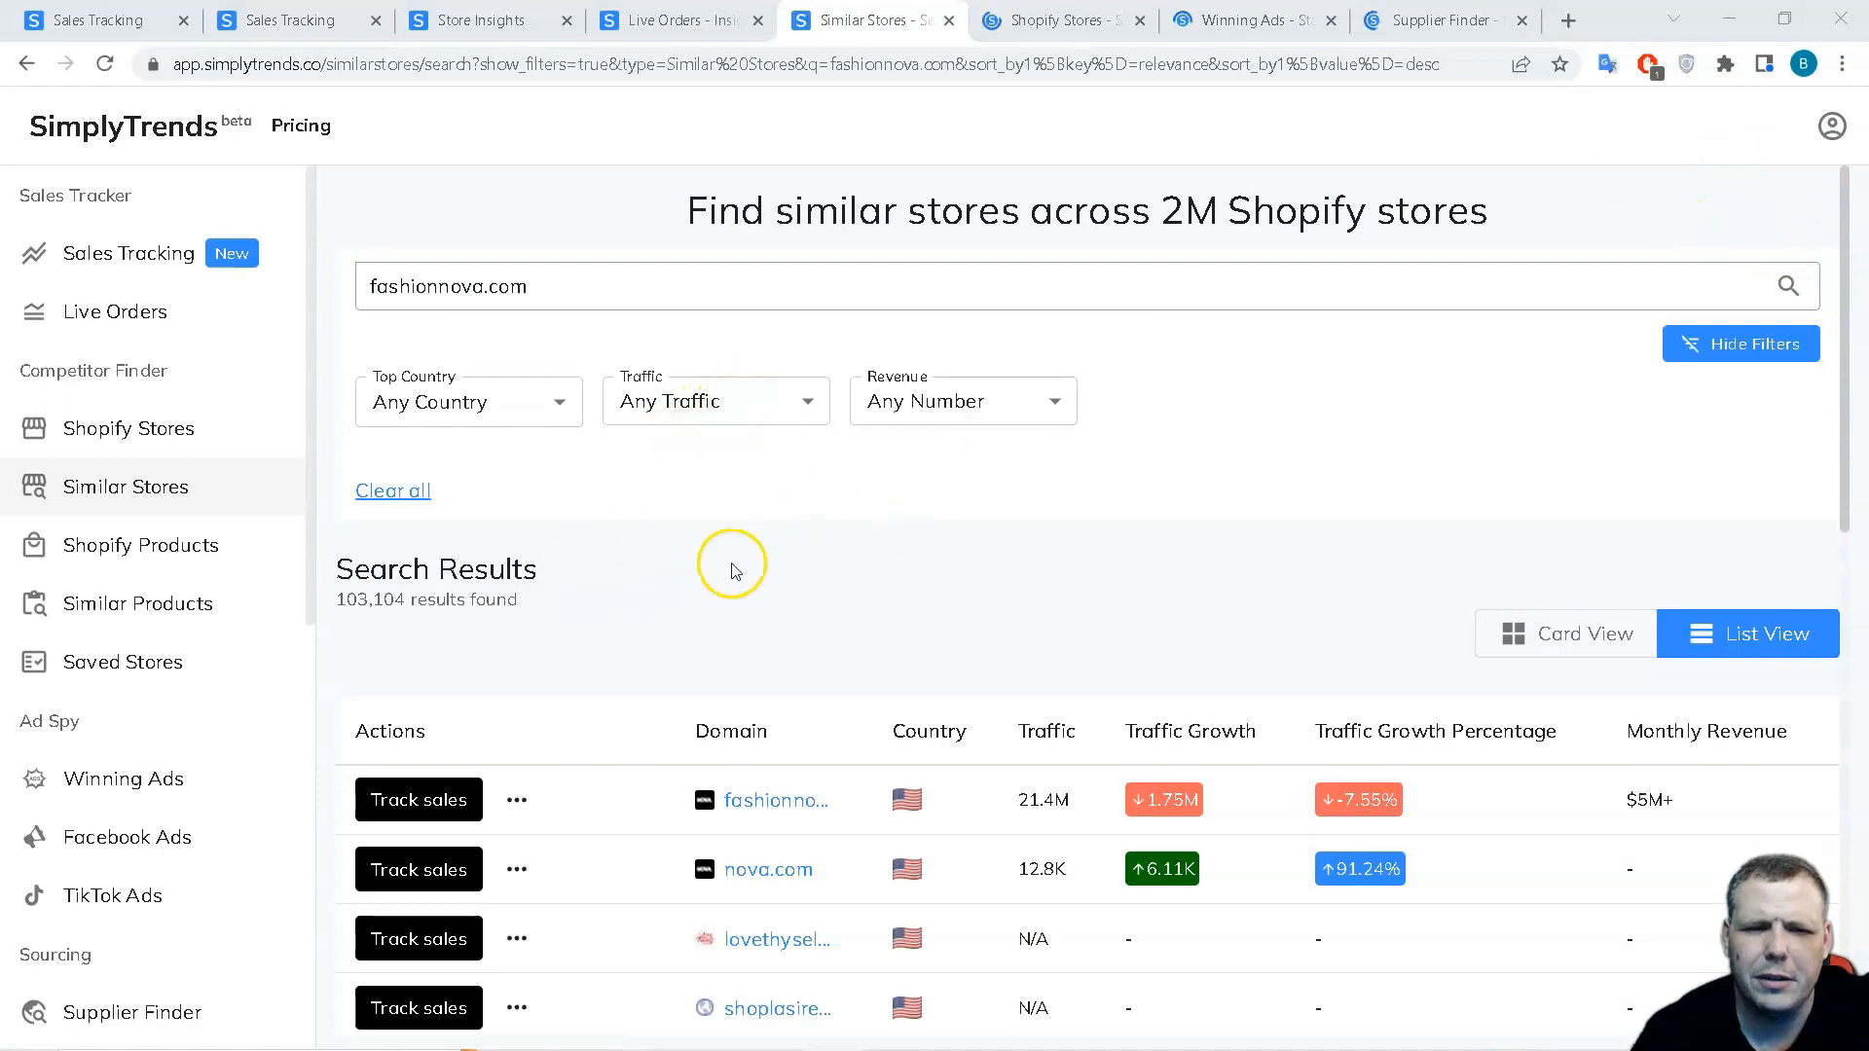
scroll(760, 565, "down", 5)
scroll(761, 565, "up", 2)
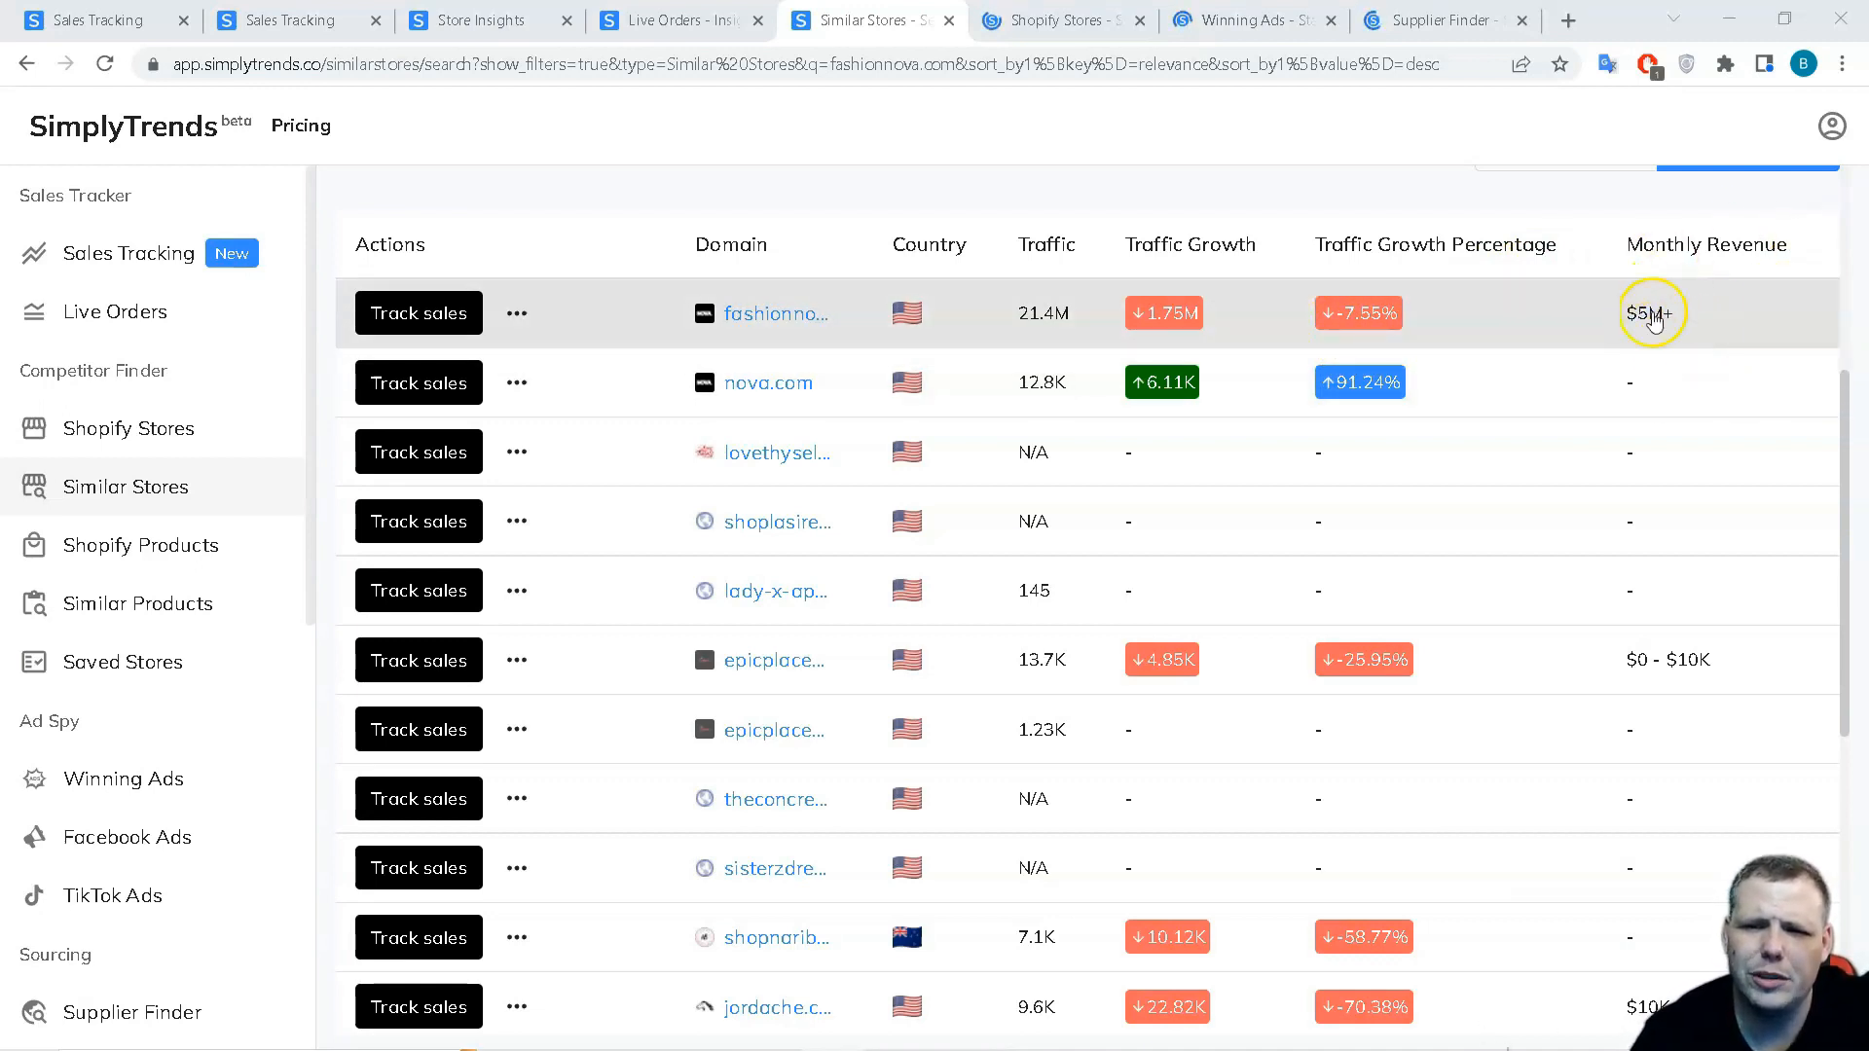
scroll(785, 420, "down", 3)
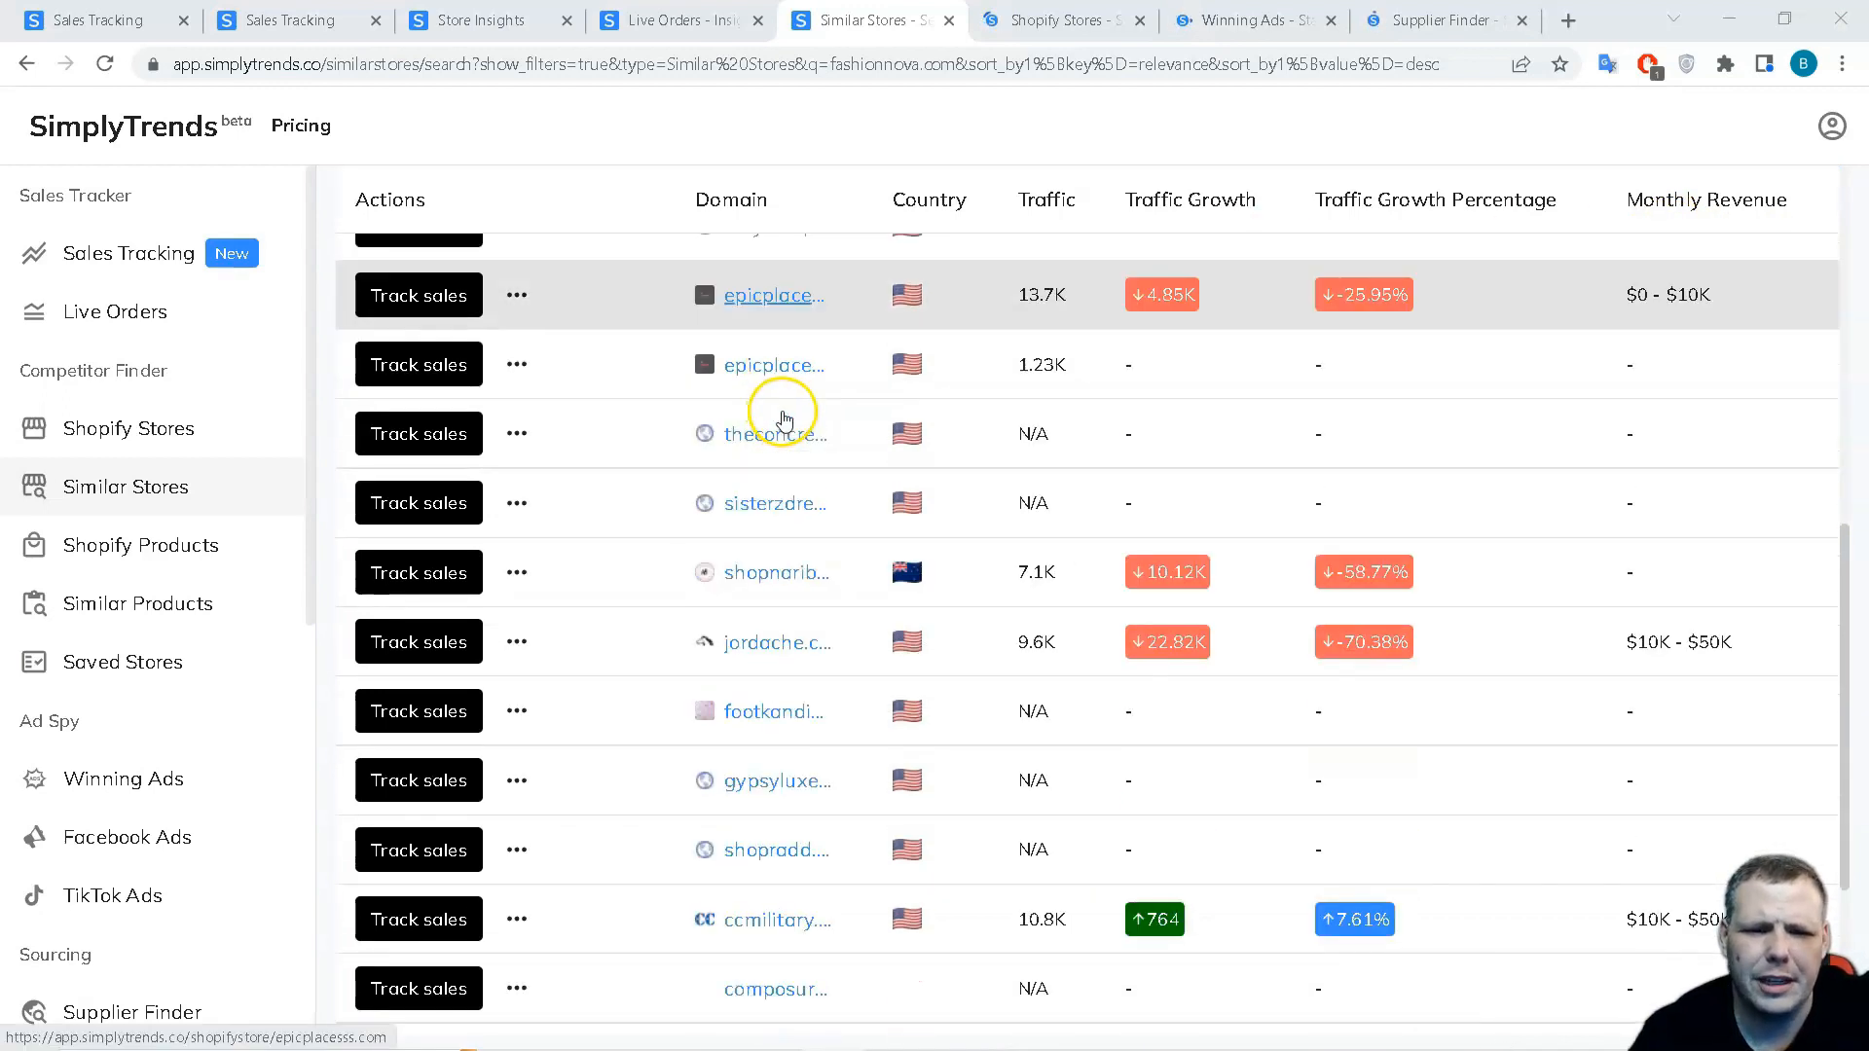
scroll(785, 421, "up", 5)
scroll(785, 365, "up", 3)
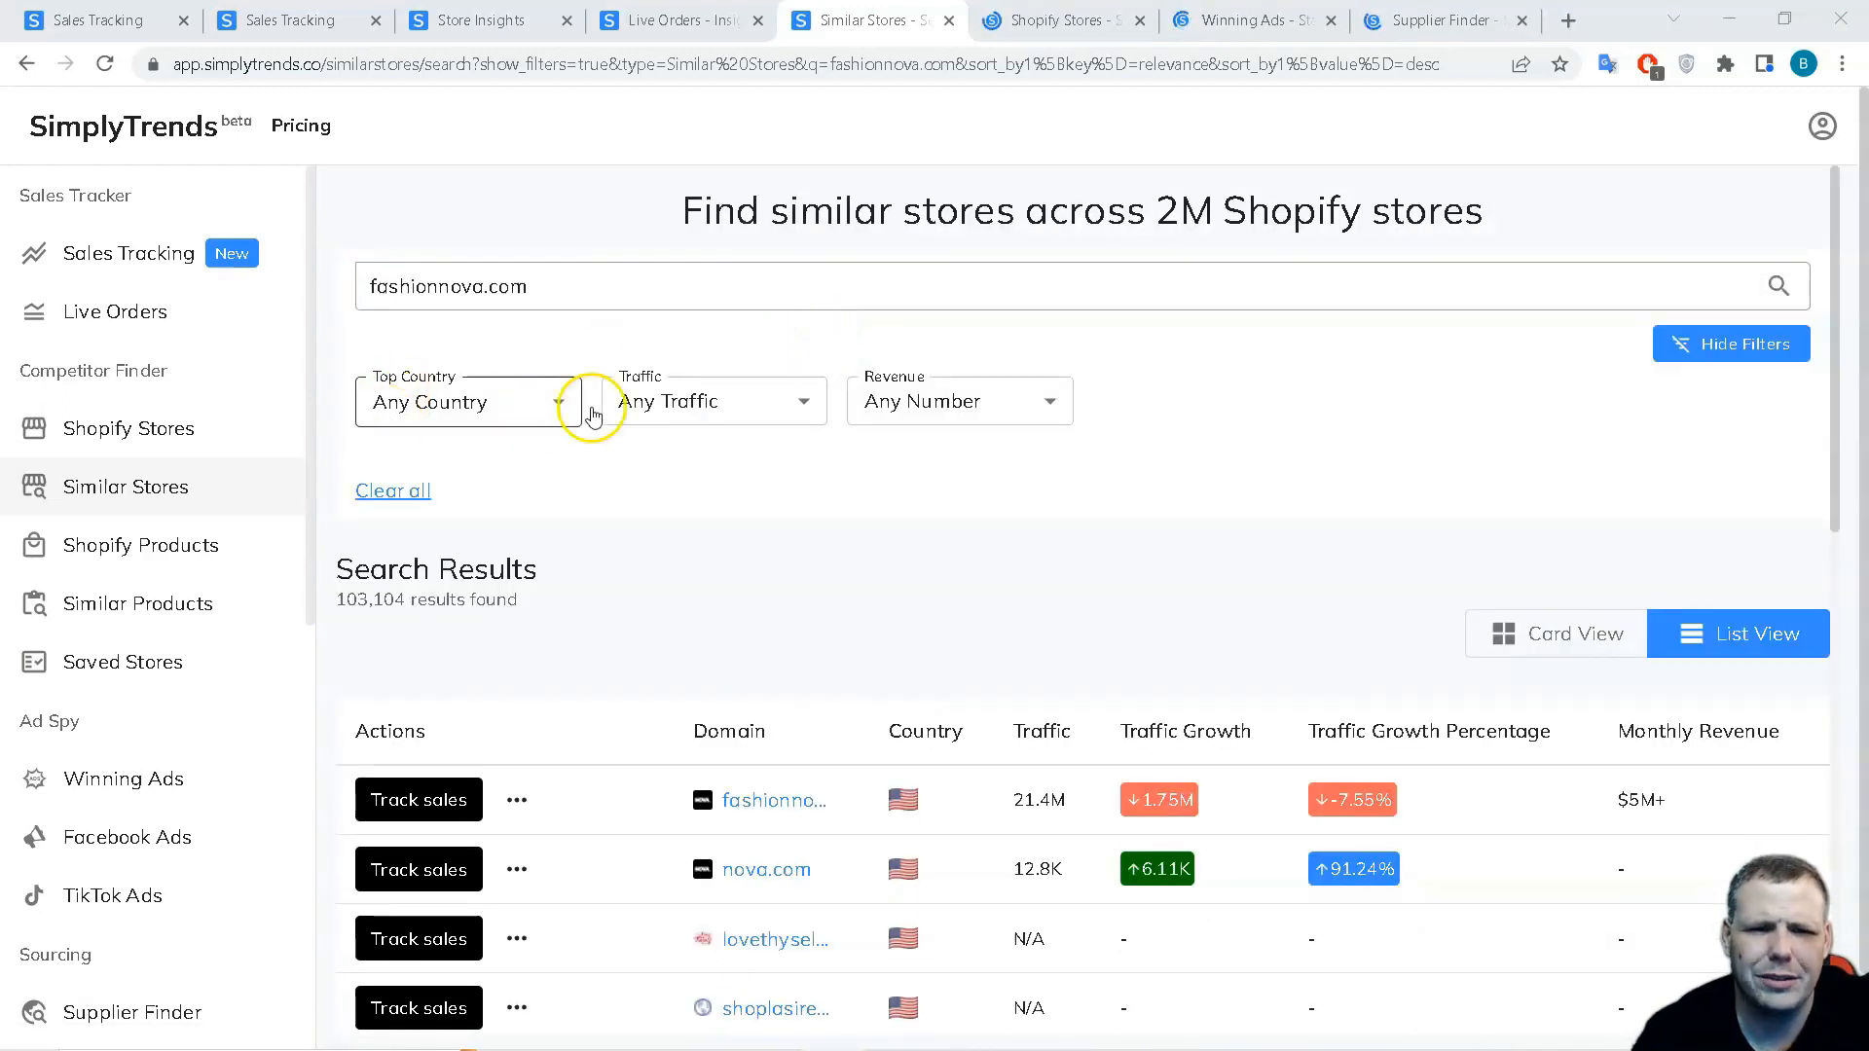
- Peek at the country filter without choosing one and switch the browser to fullscreen
left_click(482, 404)
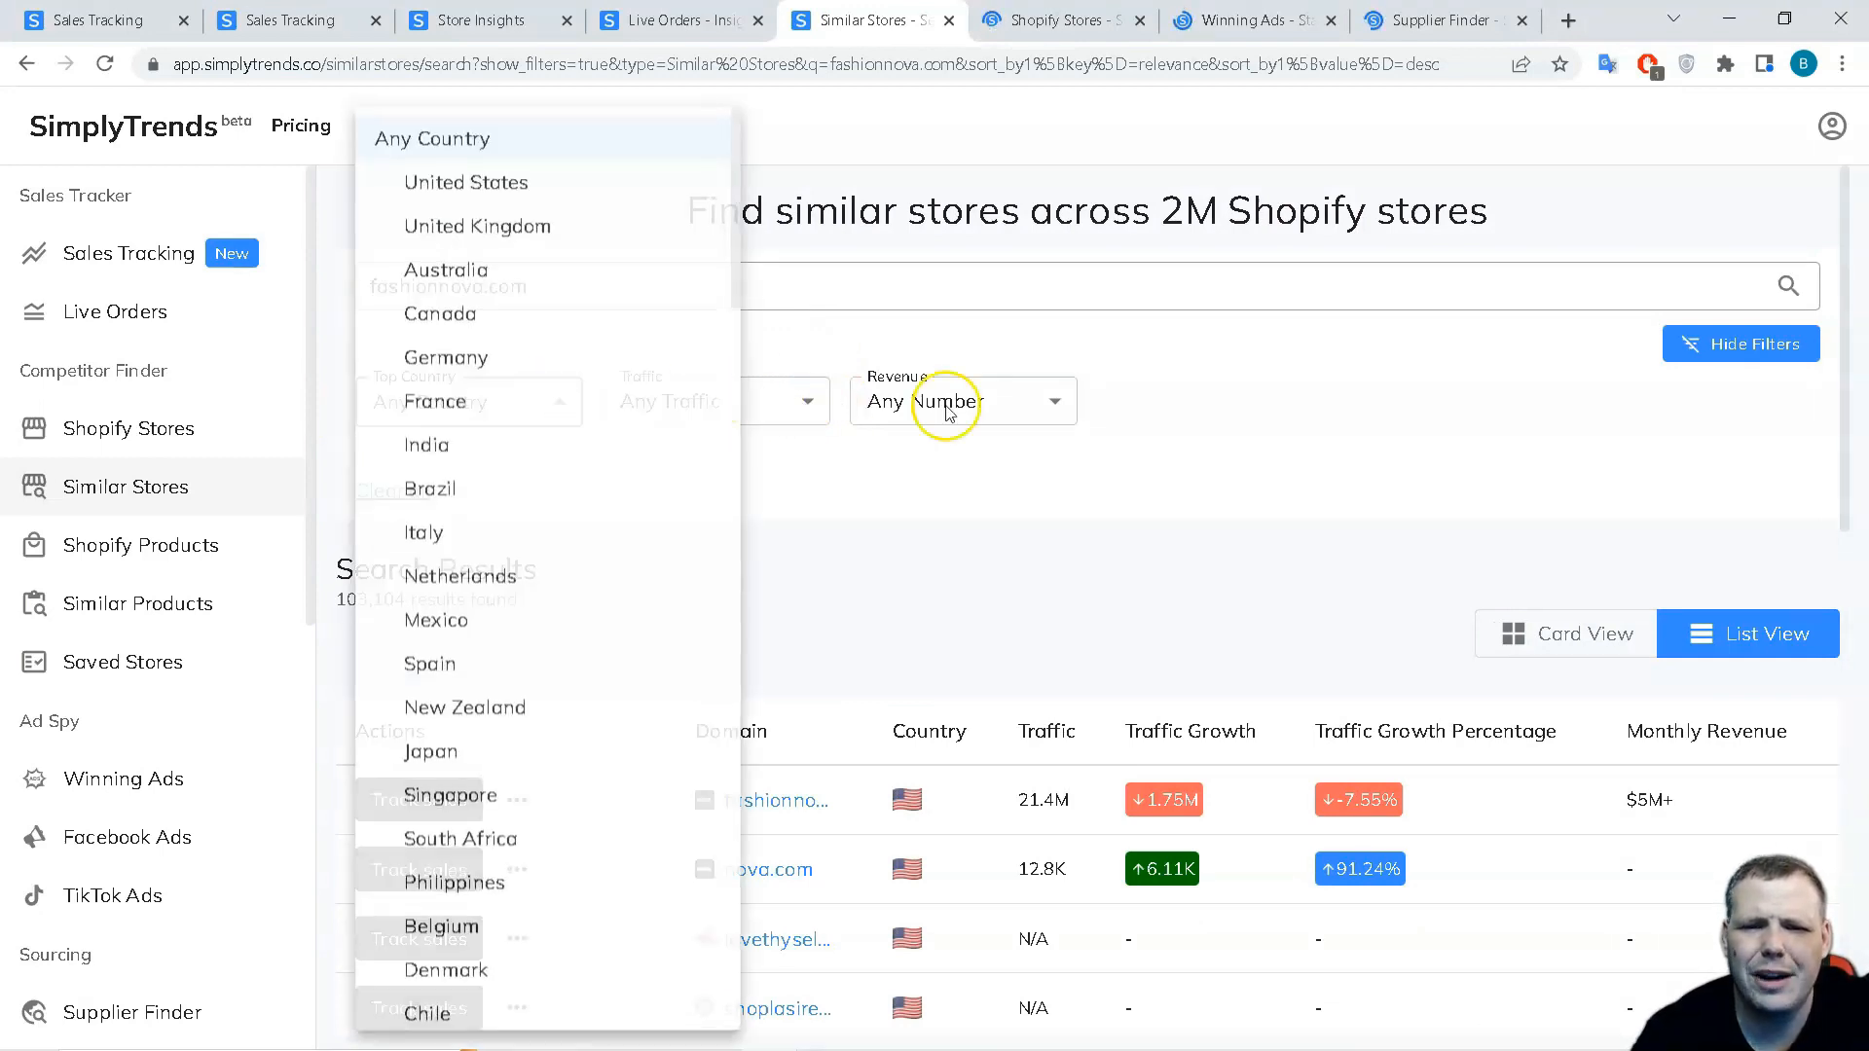
left_click(1395, 434)
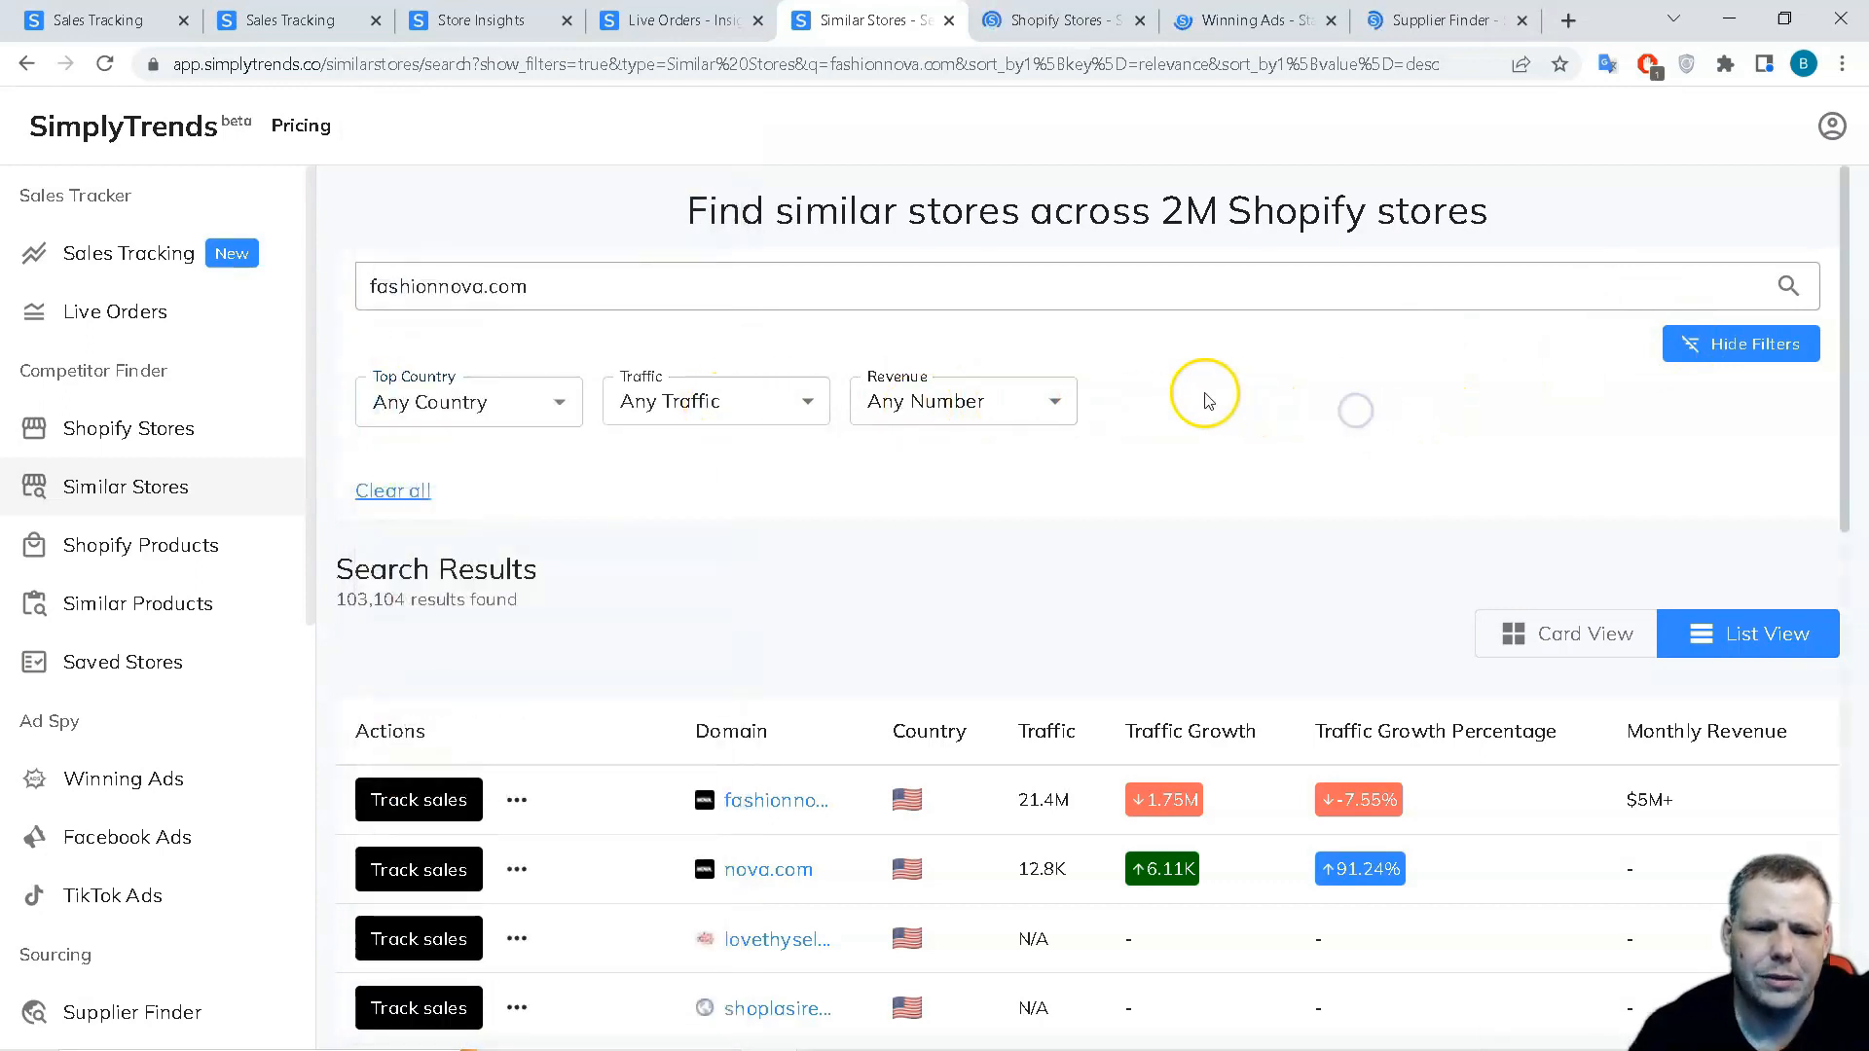
scroll(1118, 388, "down", 5)
scroll(1114, 398, "down", 3)
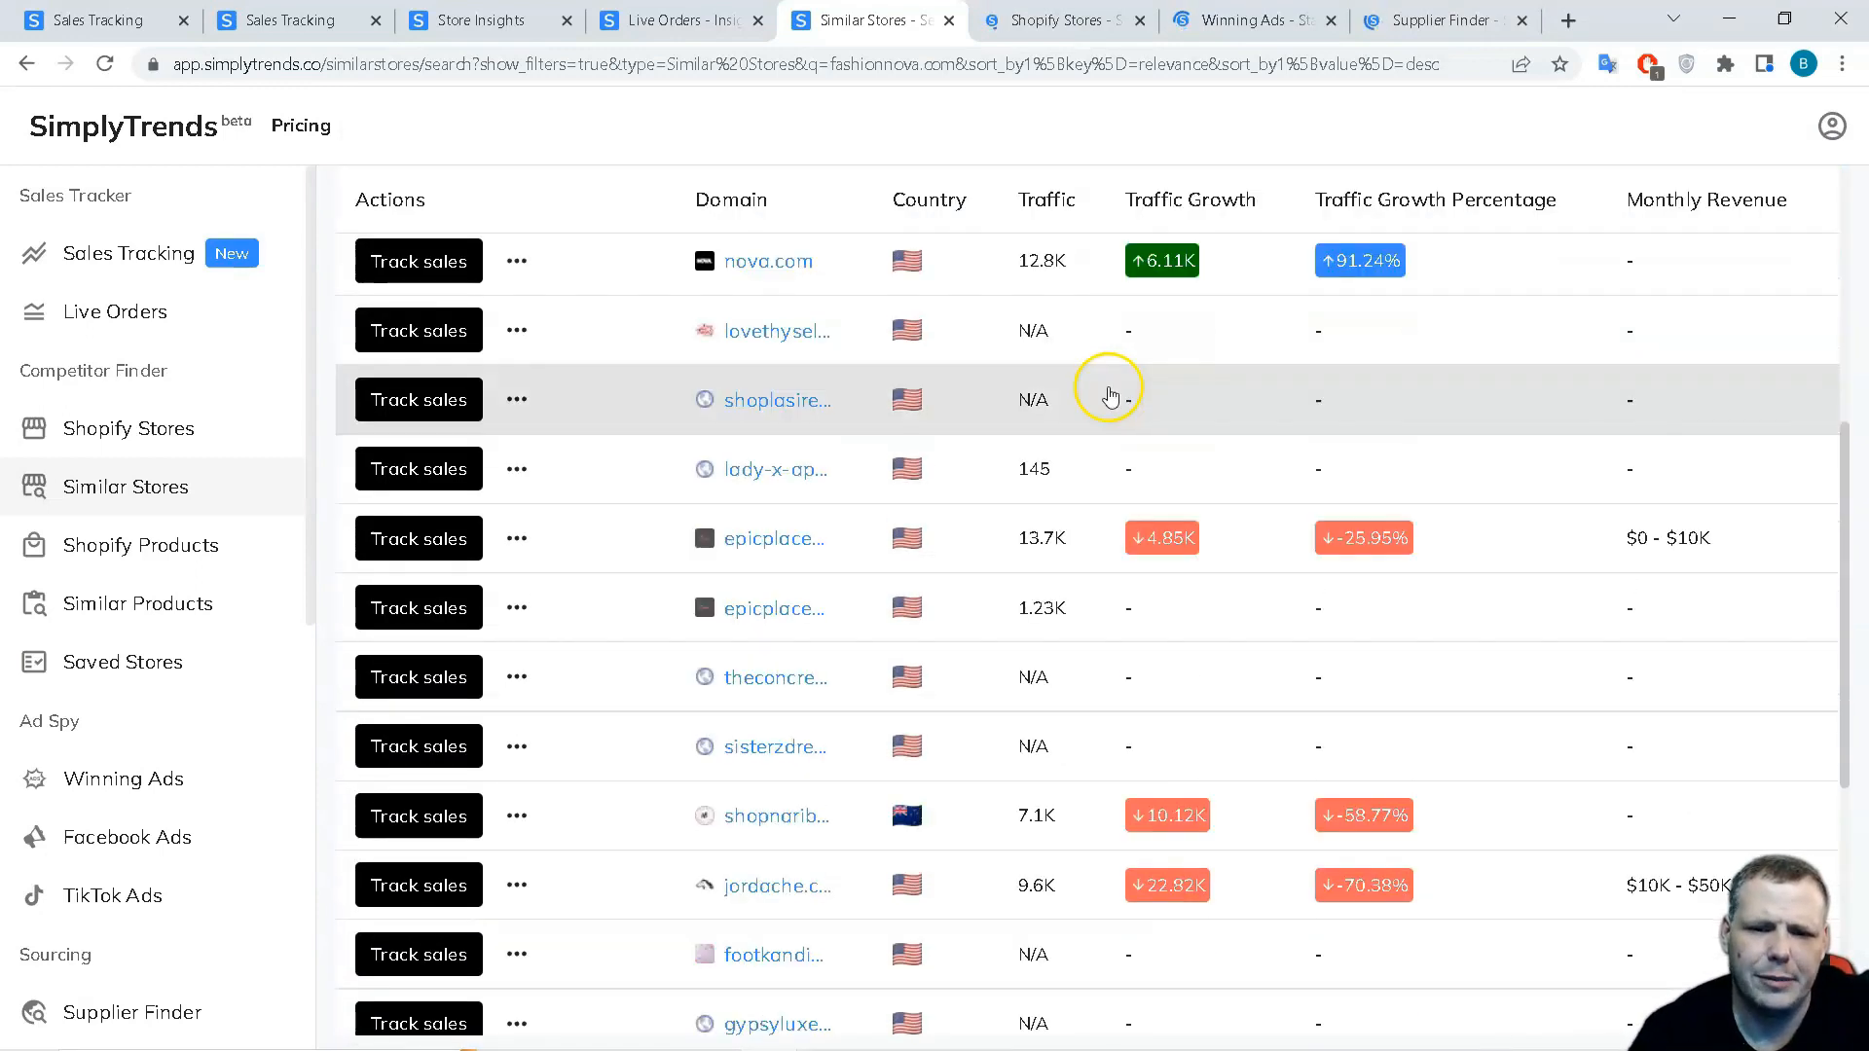
scroll(1111, 397, "down", 2)
scroll(920, 365, "up", 3)
scroll(920, 336, "up", 3)
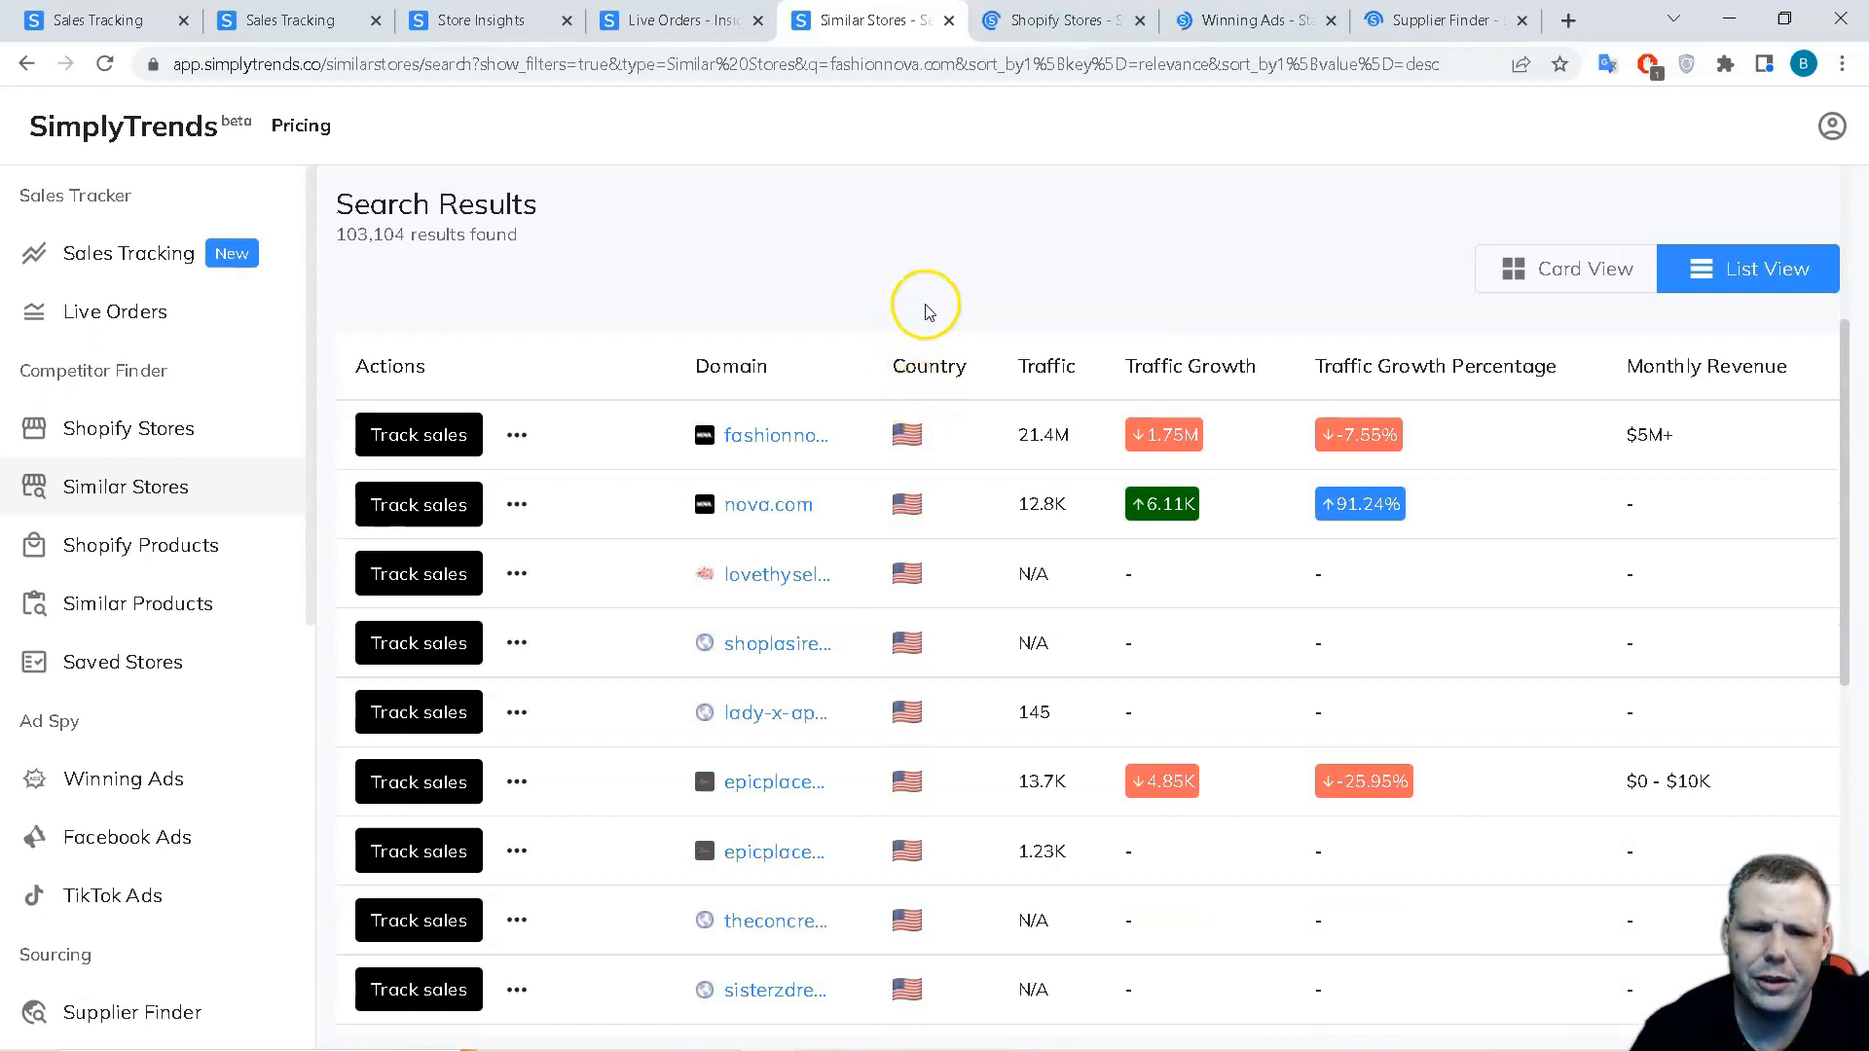
scroll(949, 540, "down", 5)
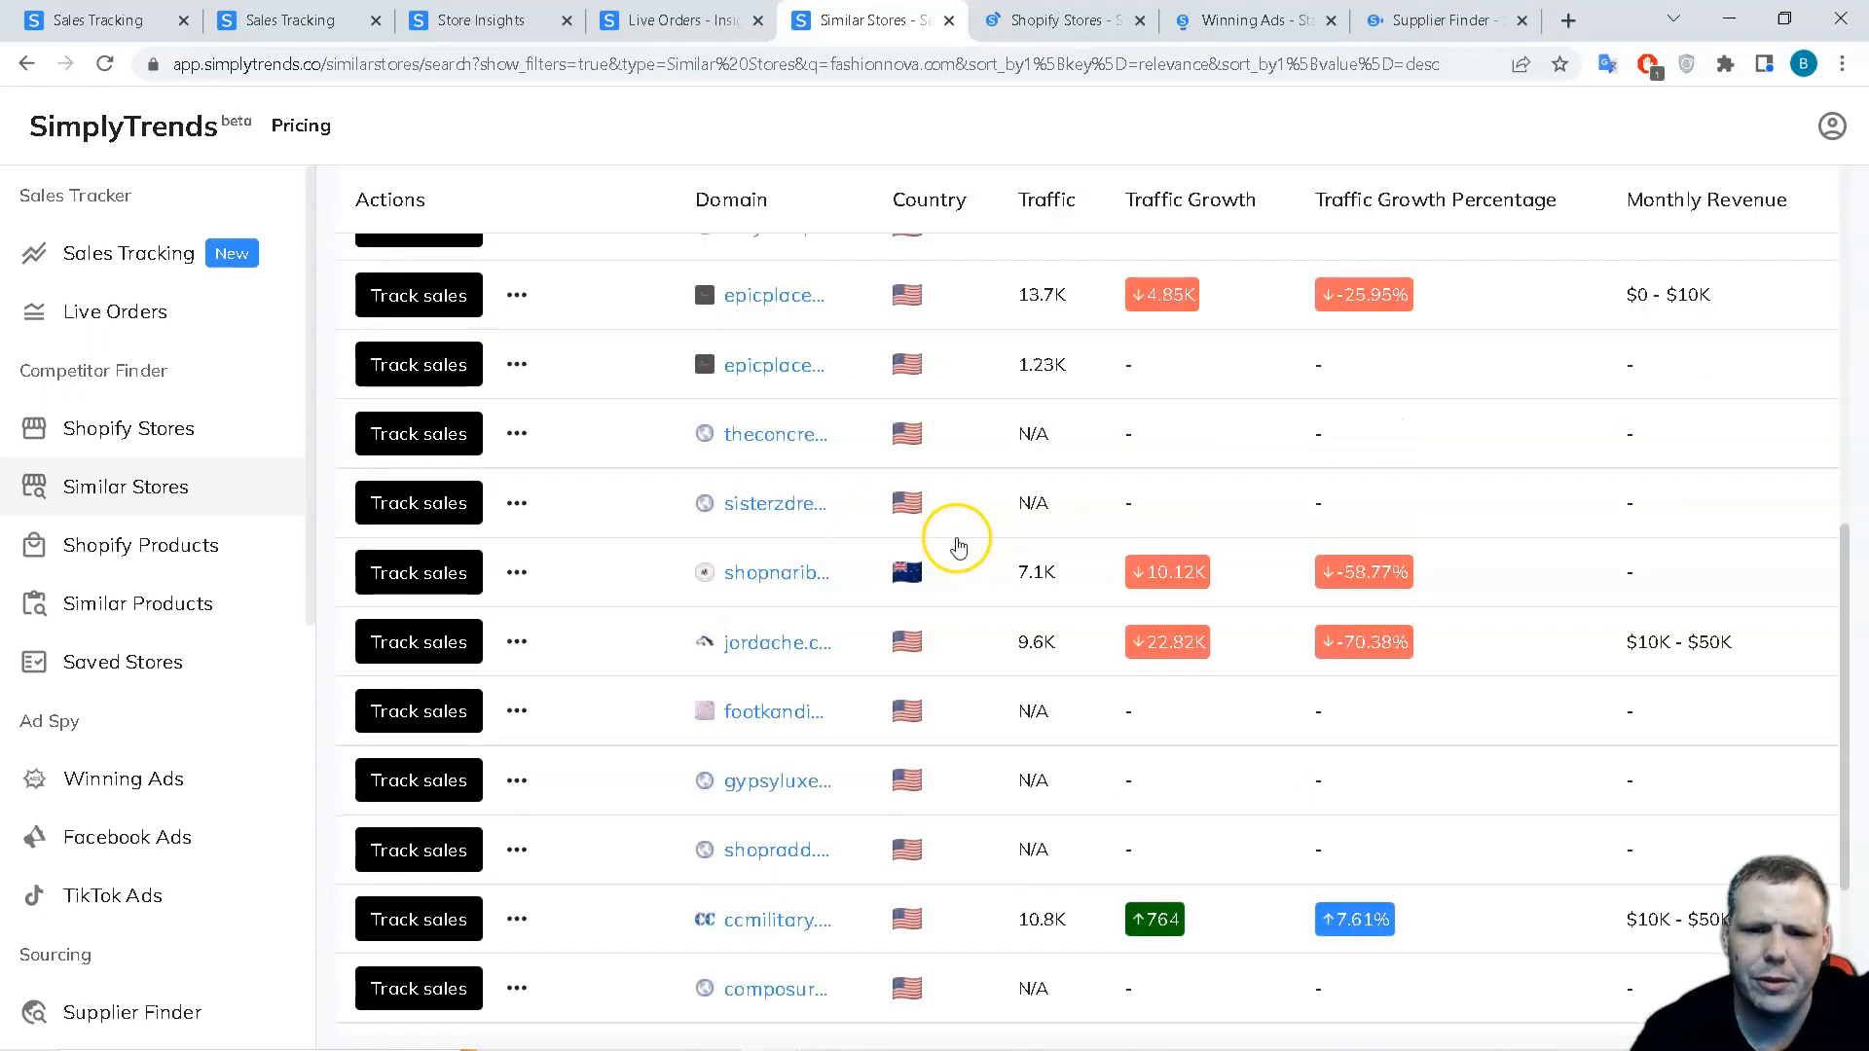
scroll(960, 546, "down", 1)
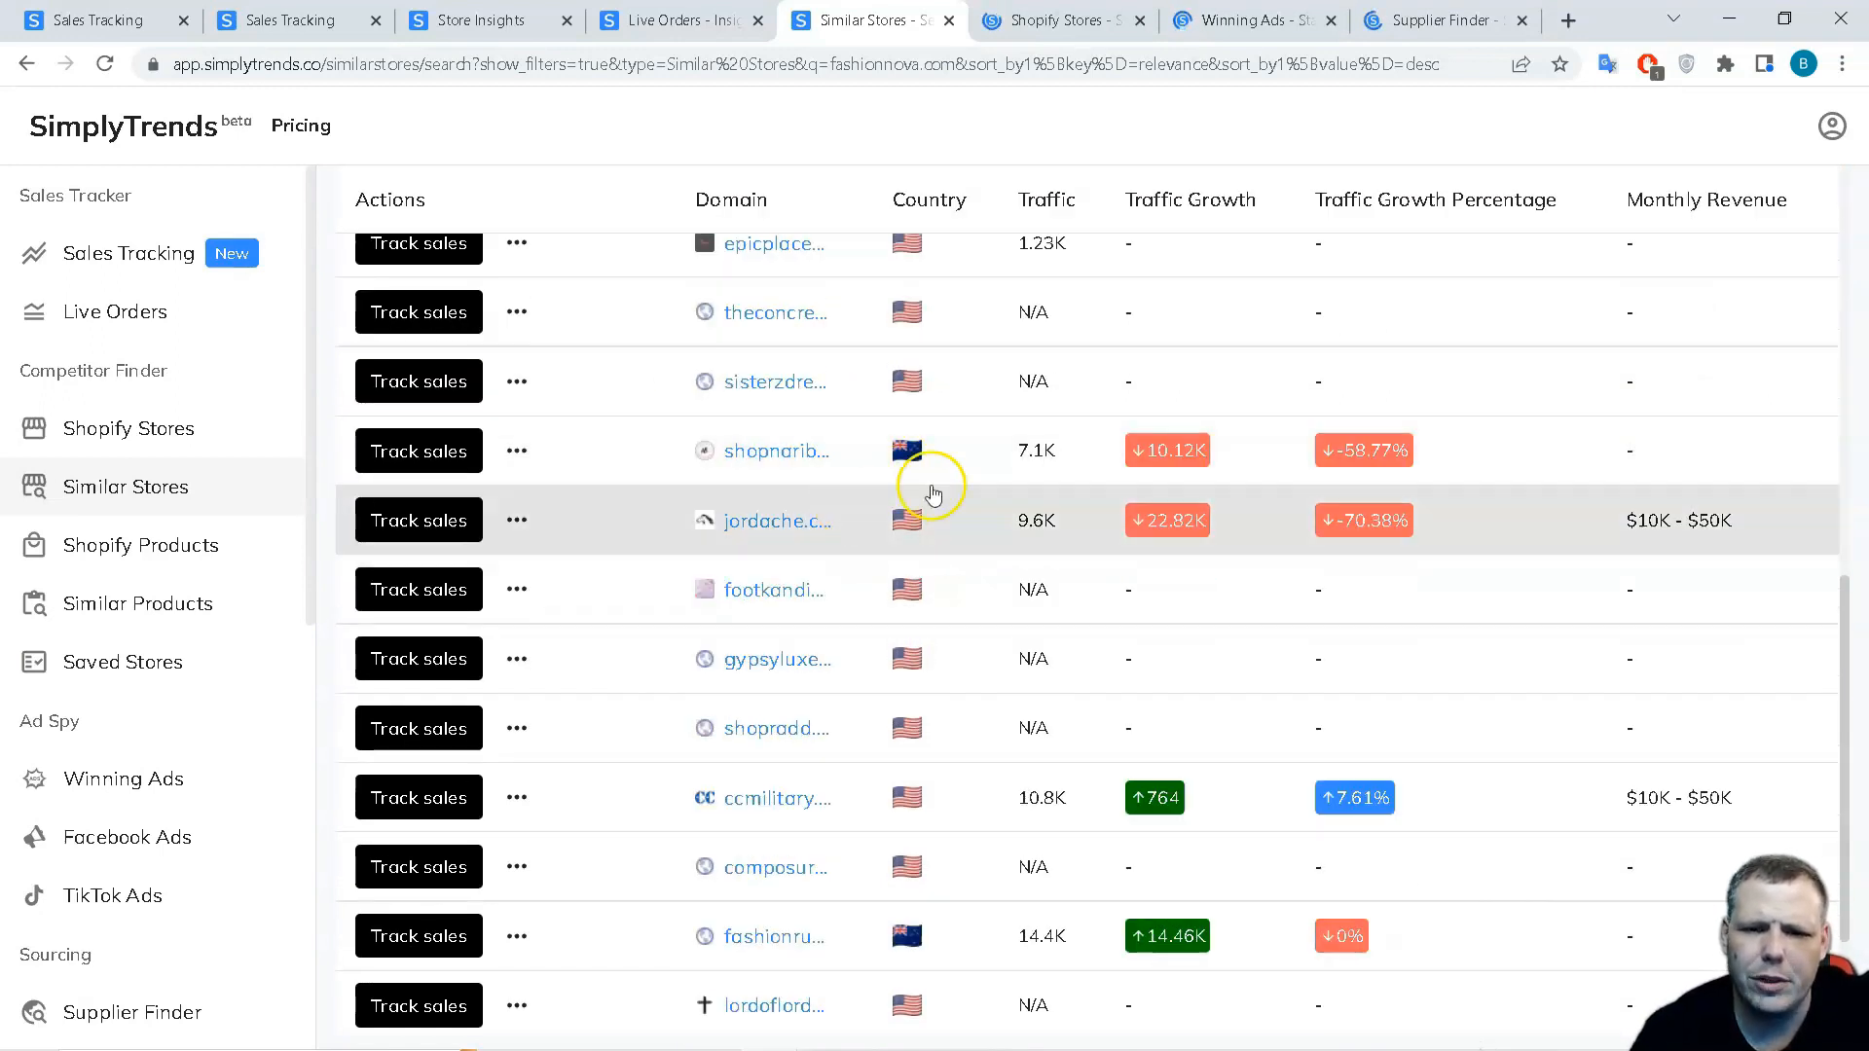
scroll(906, 483, "up", 1)
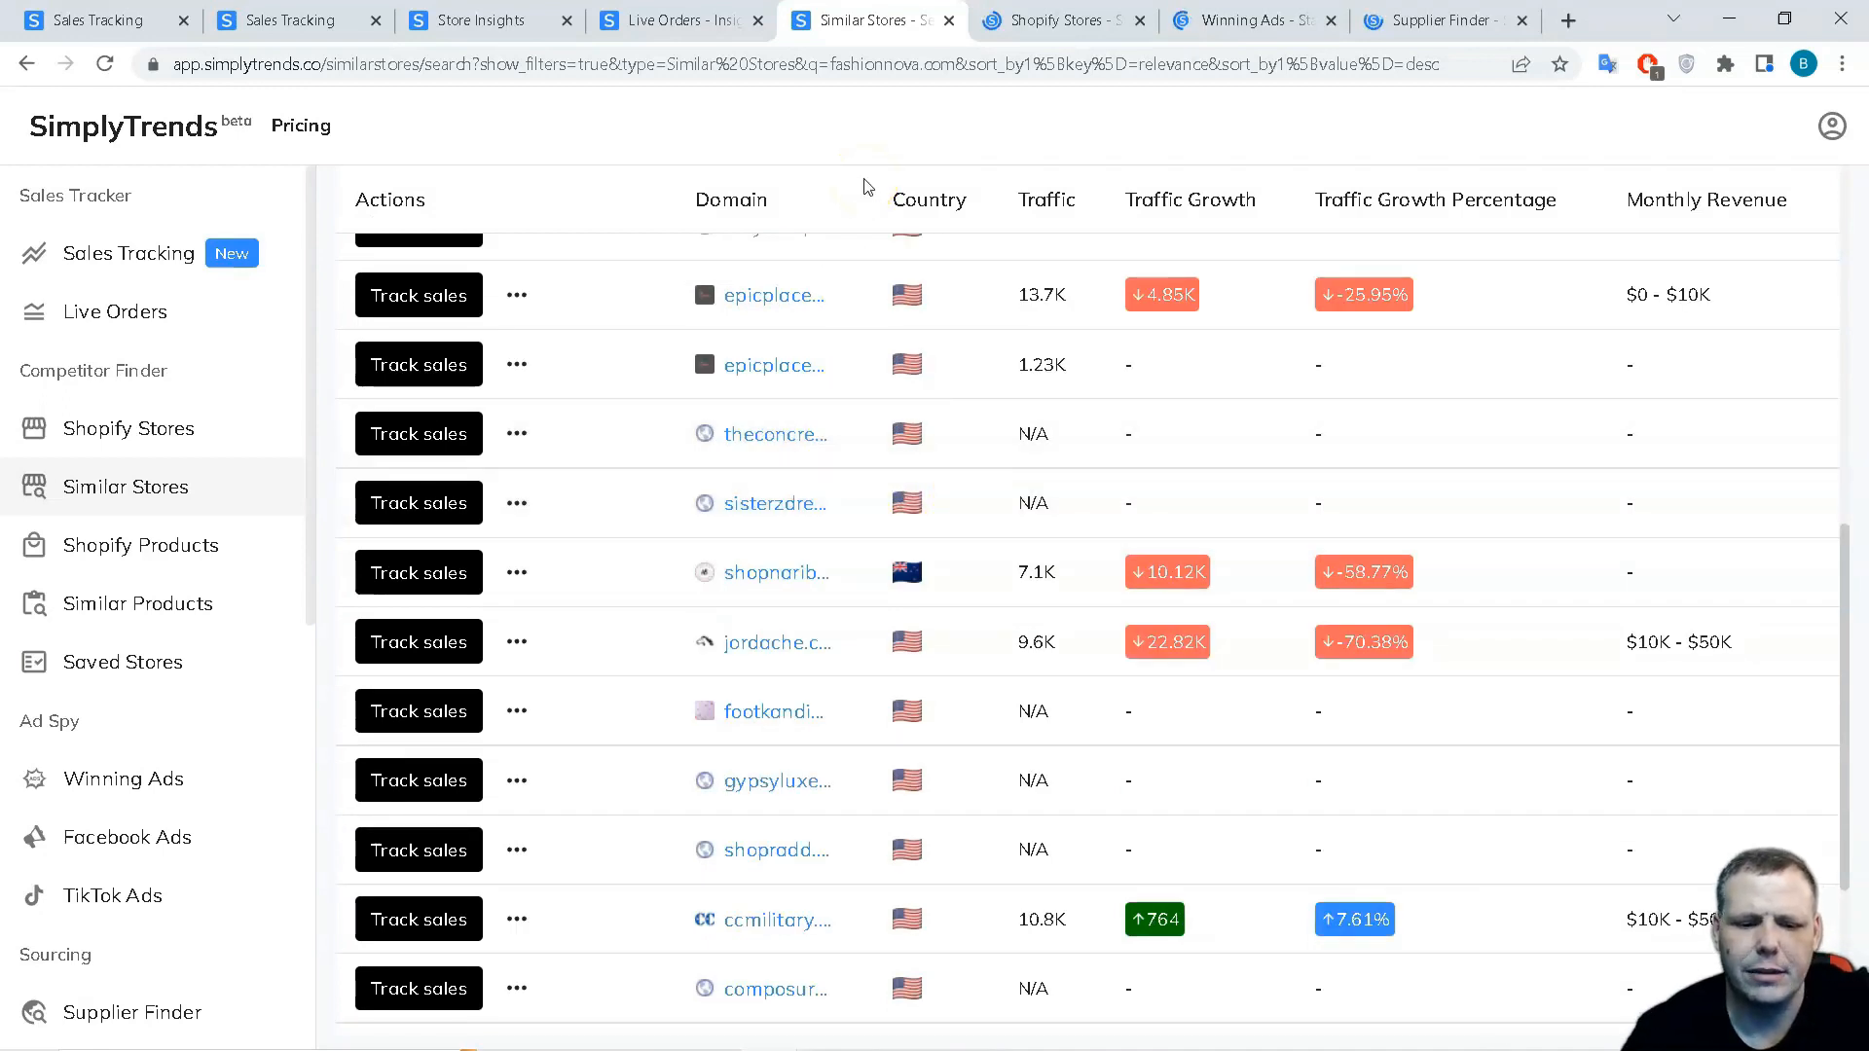
key("F11")
scroll(1241, 482, "up", 5)
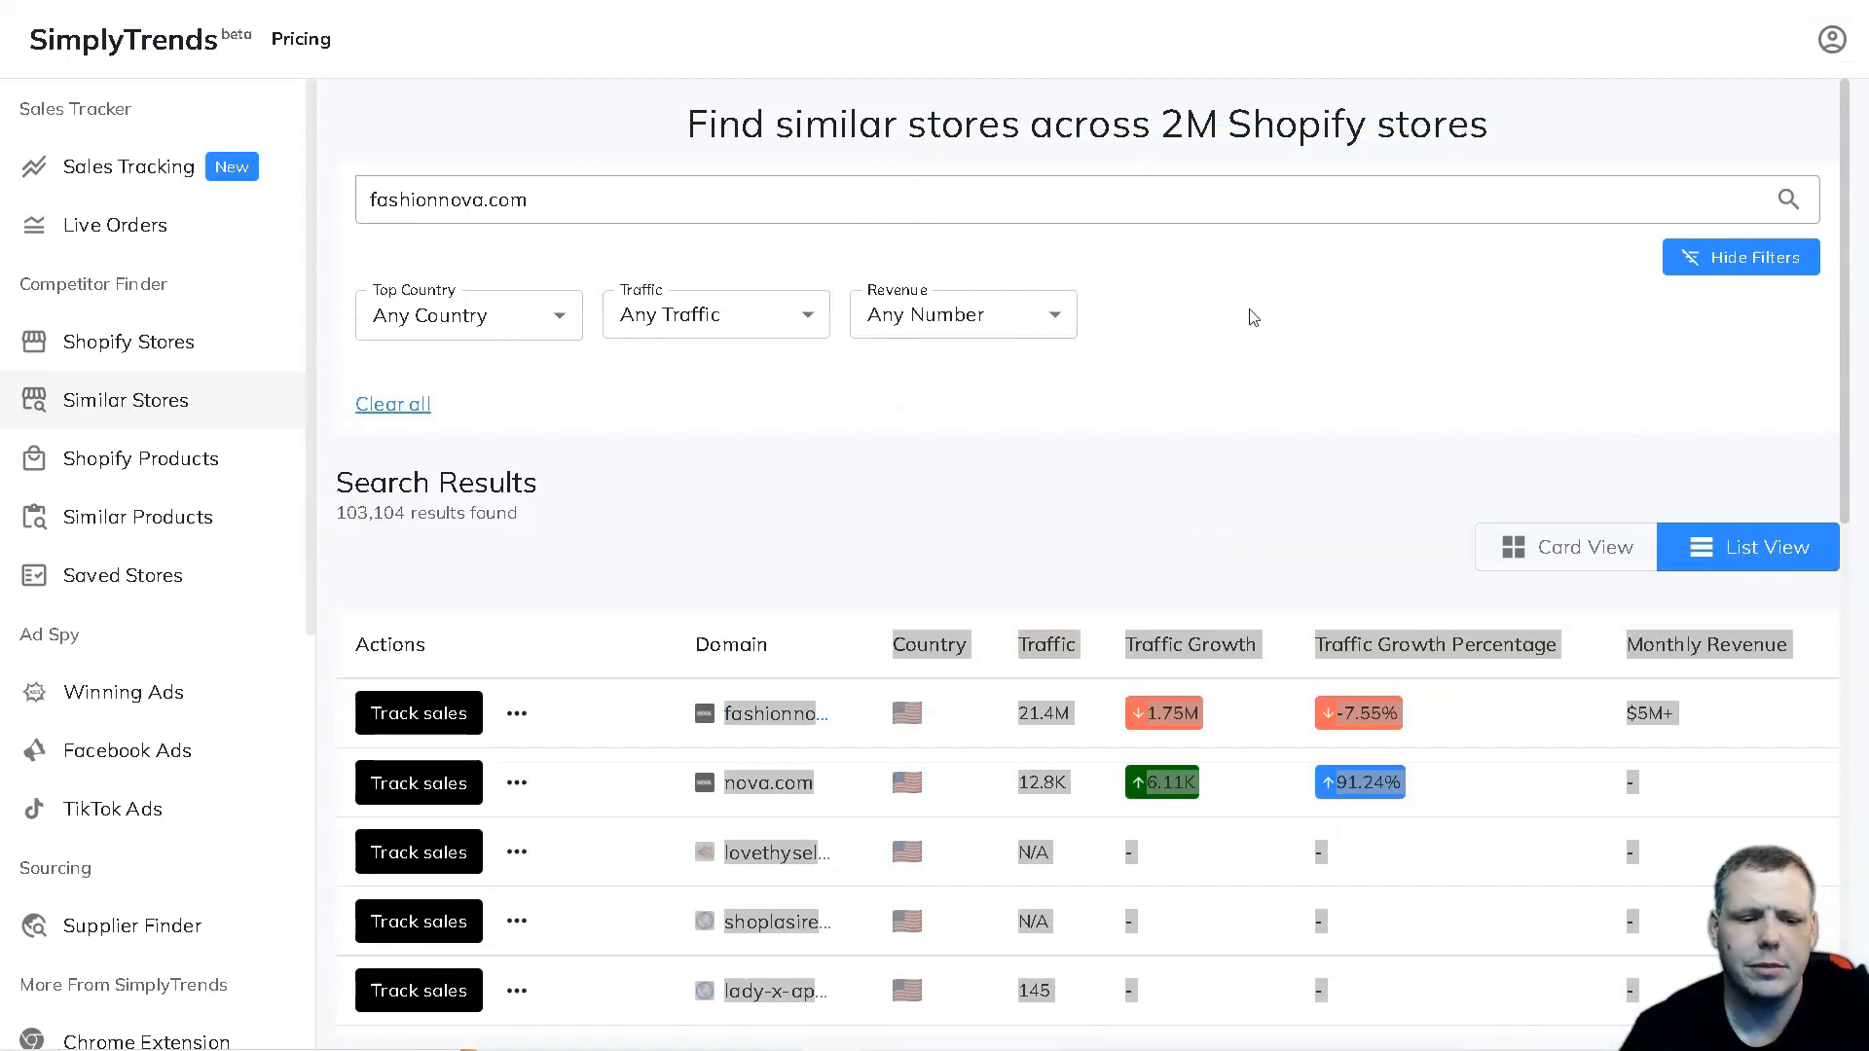
- Run a Shopify Stores keyword search for clothes
left_click(1222, 384)
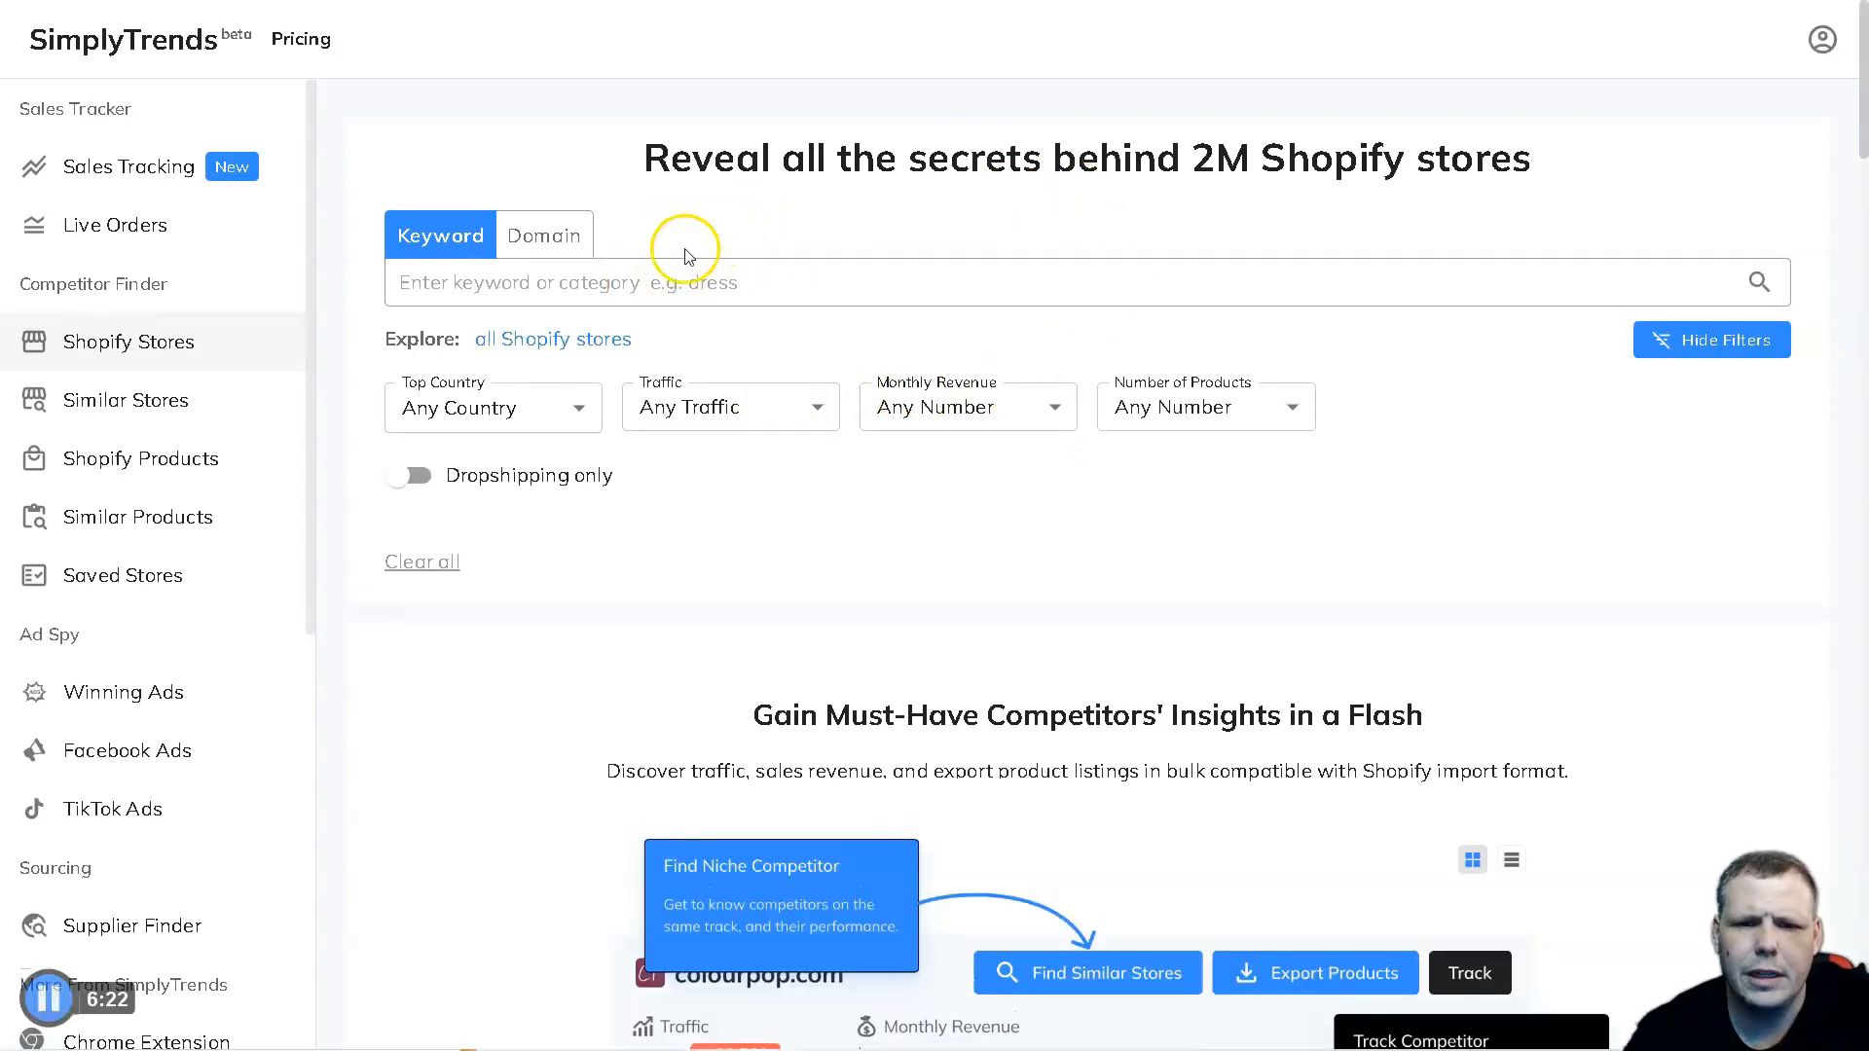
left_click(672, 283)
left_click(674, 347)
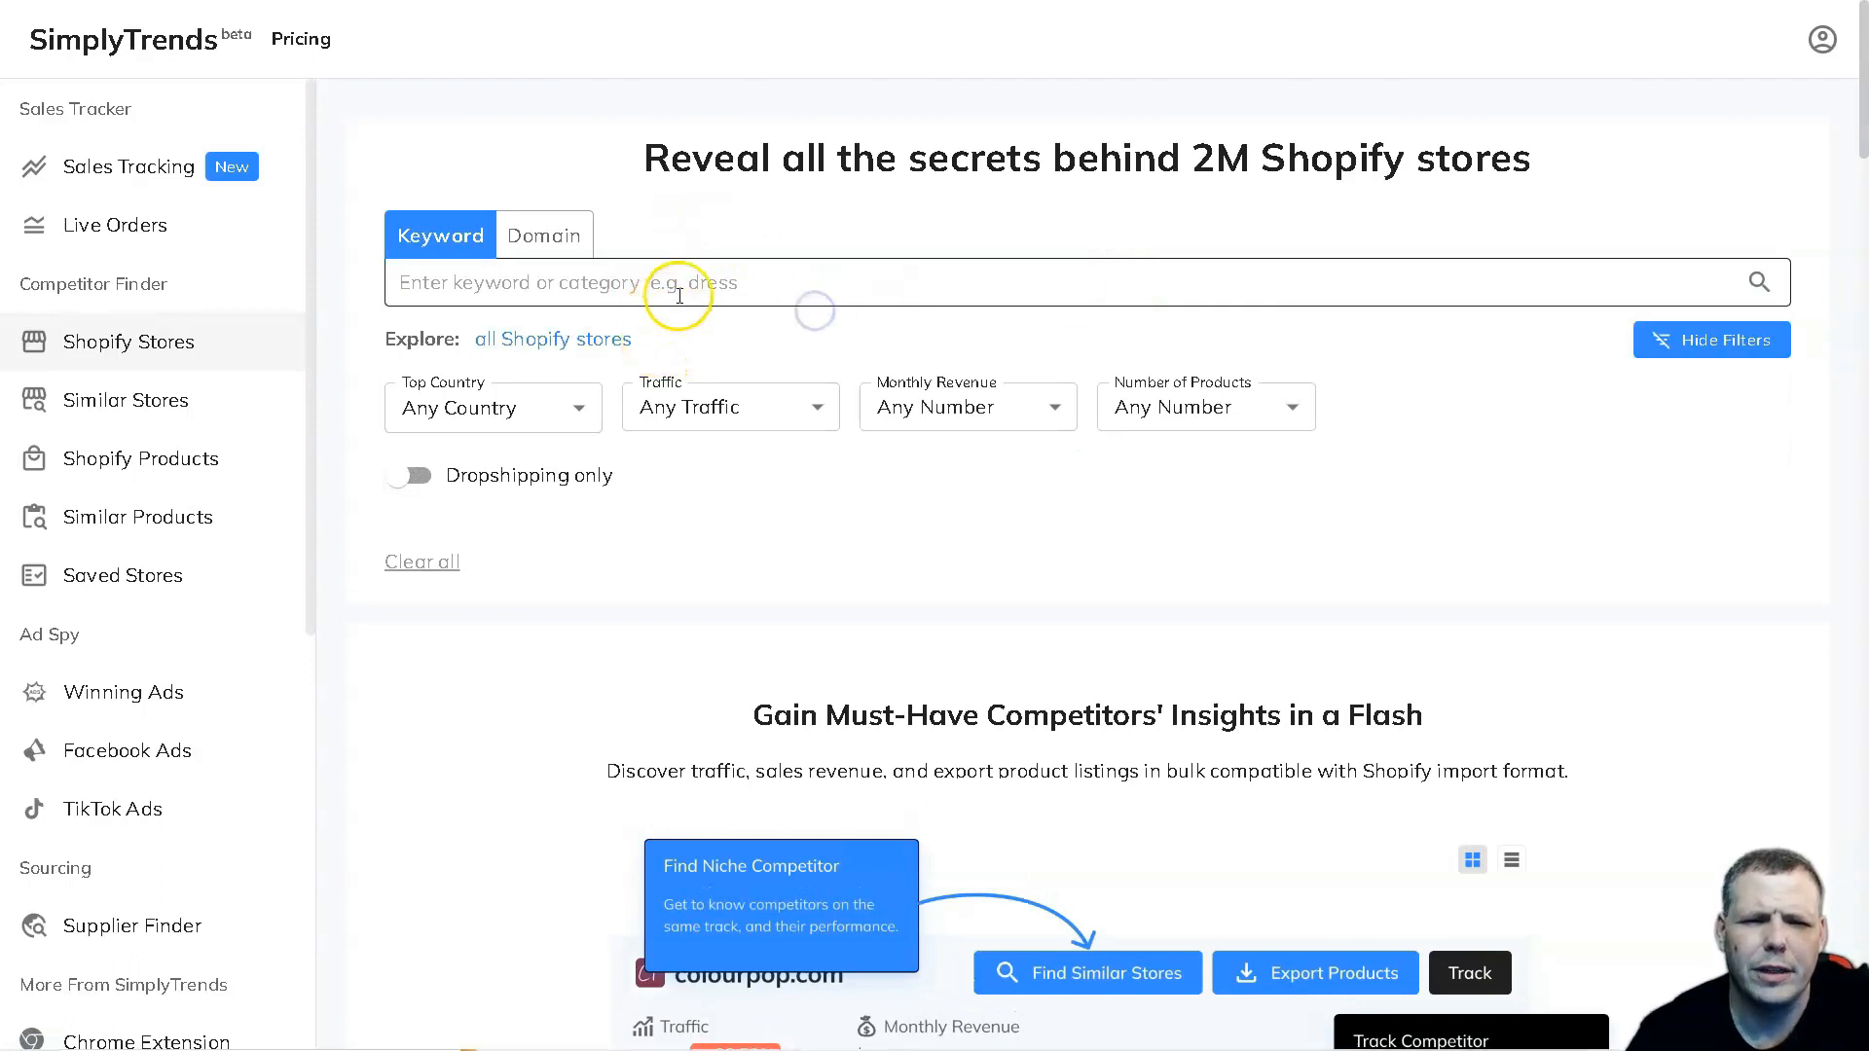
left_click(709, 283)
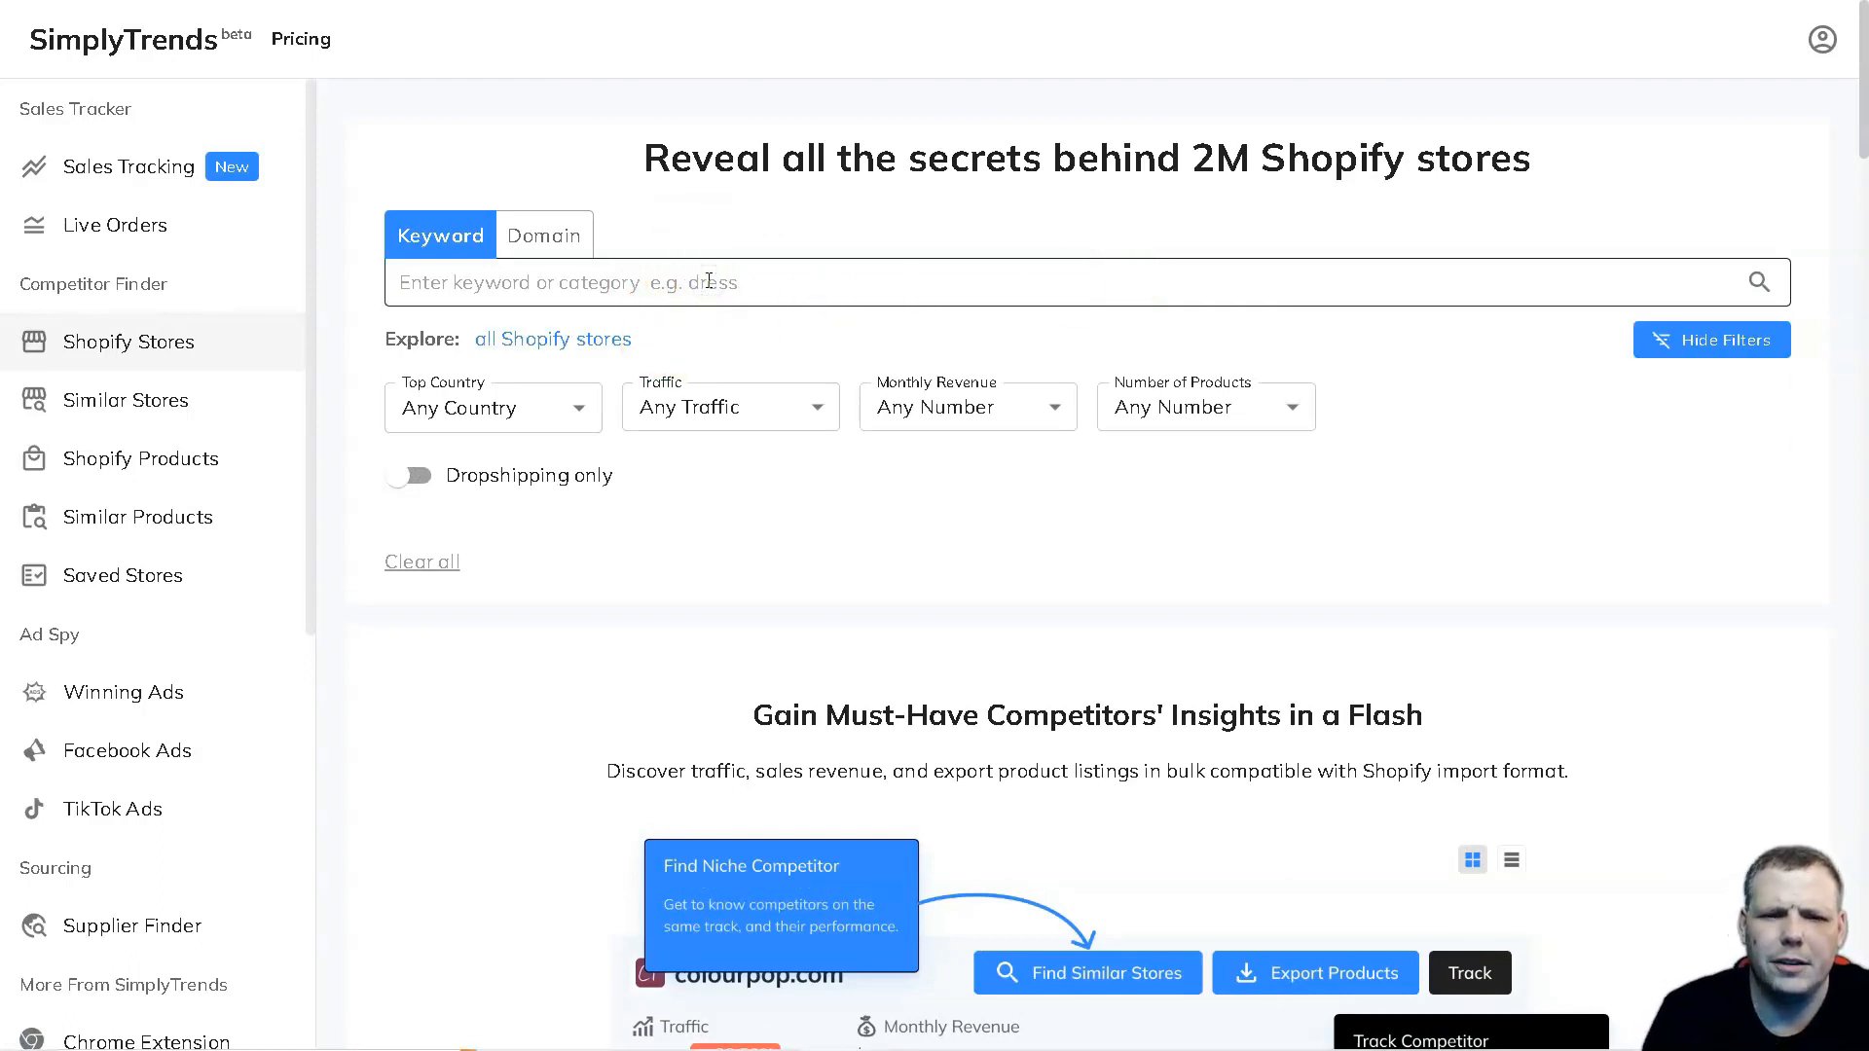
left_click(709, 281)
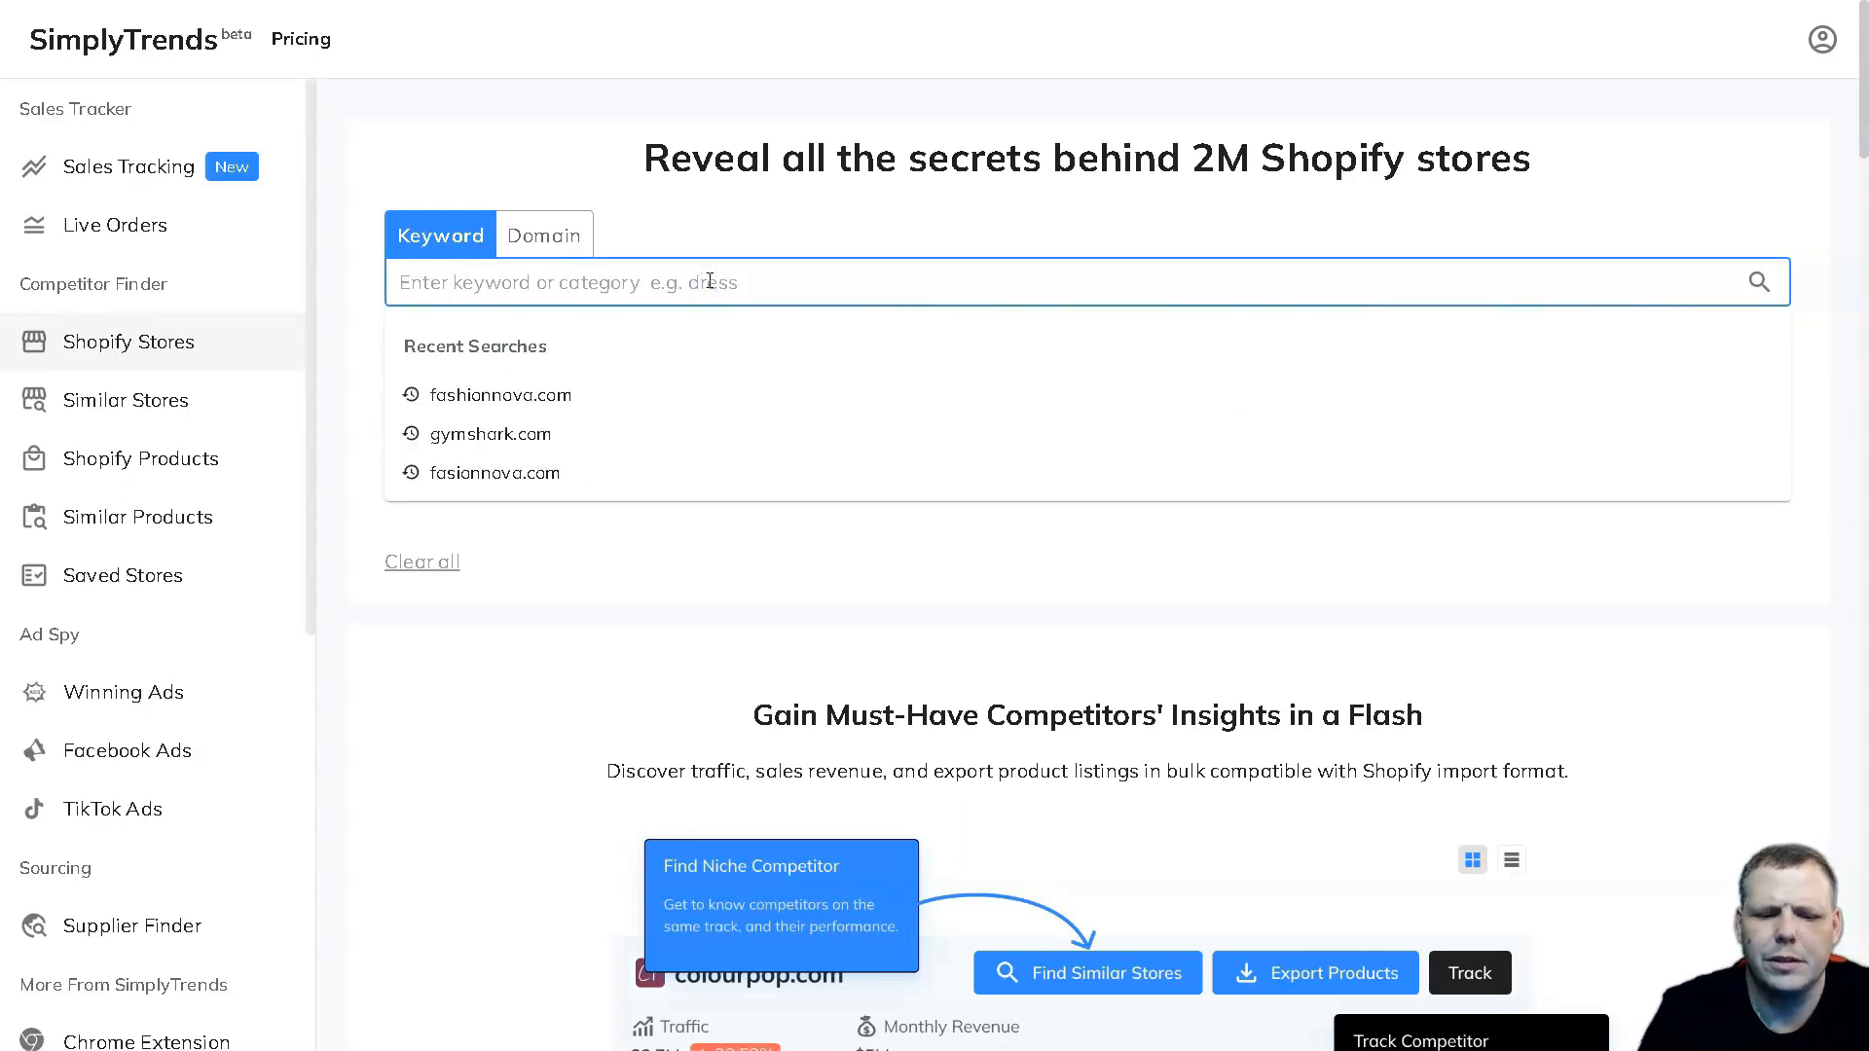
type("clothes")
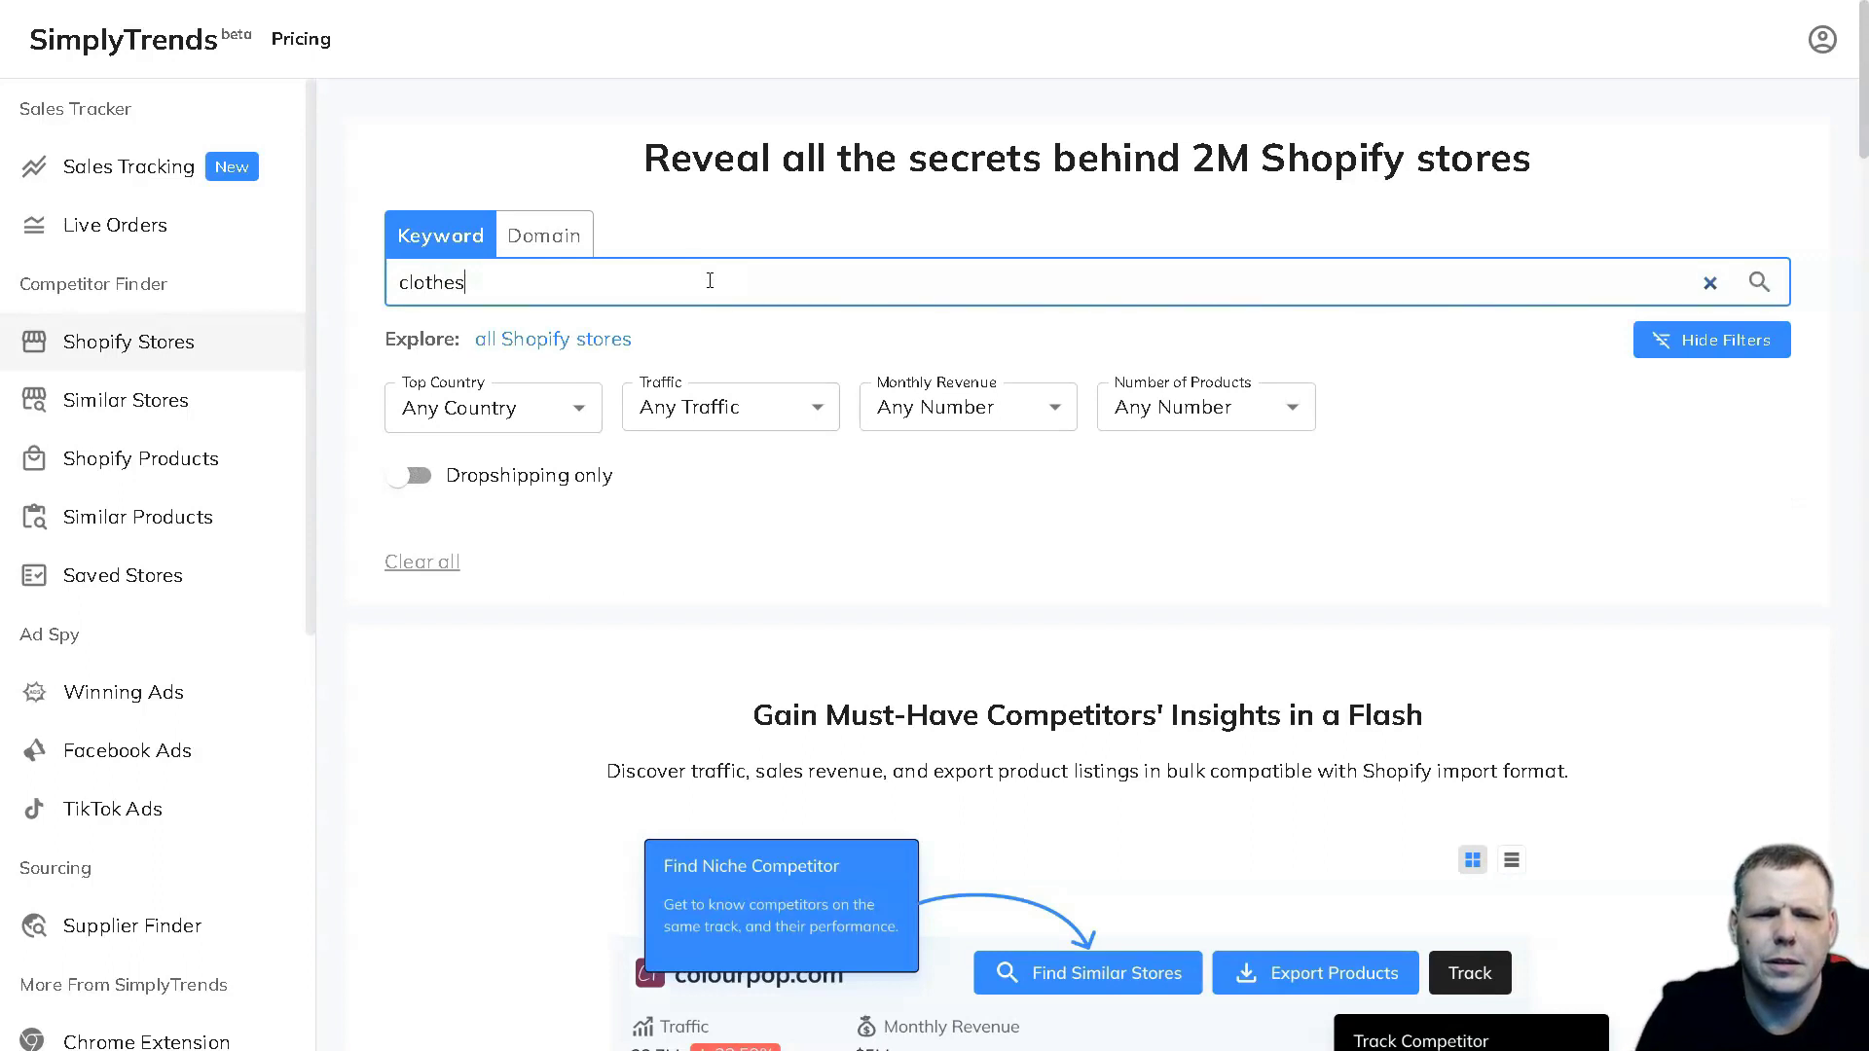
key("Return")
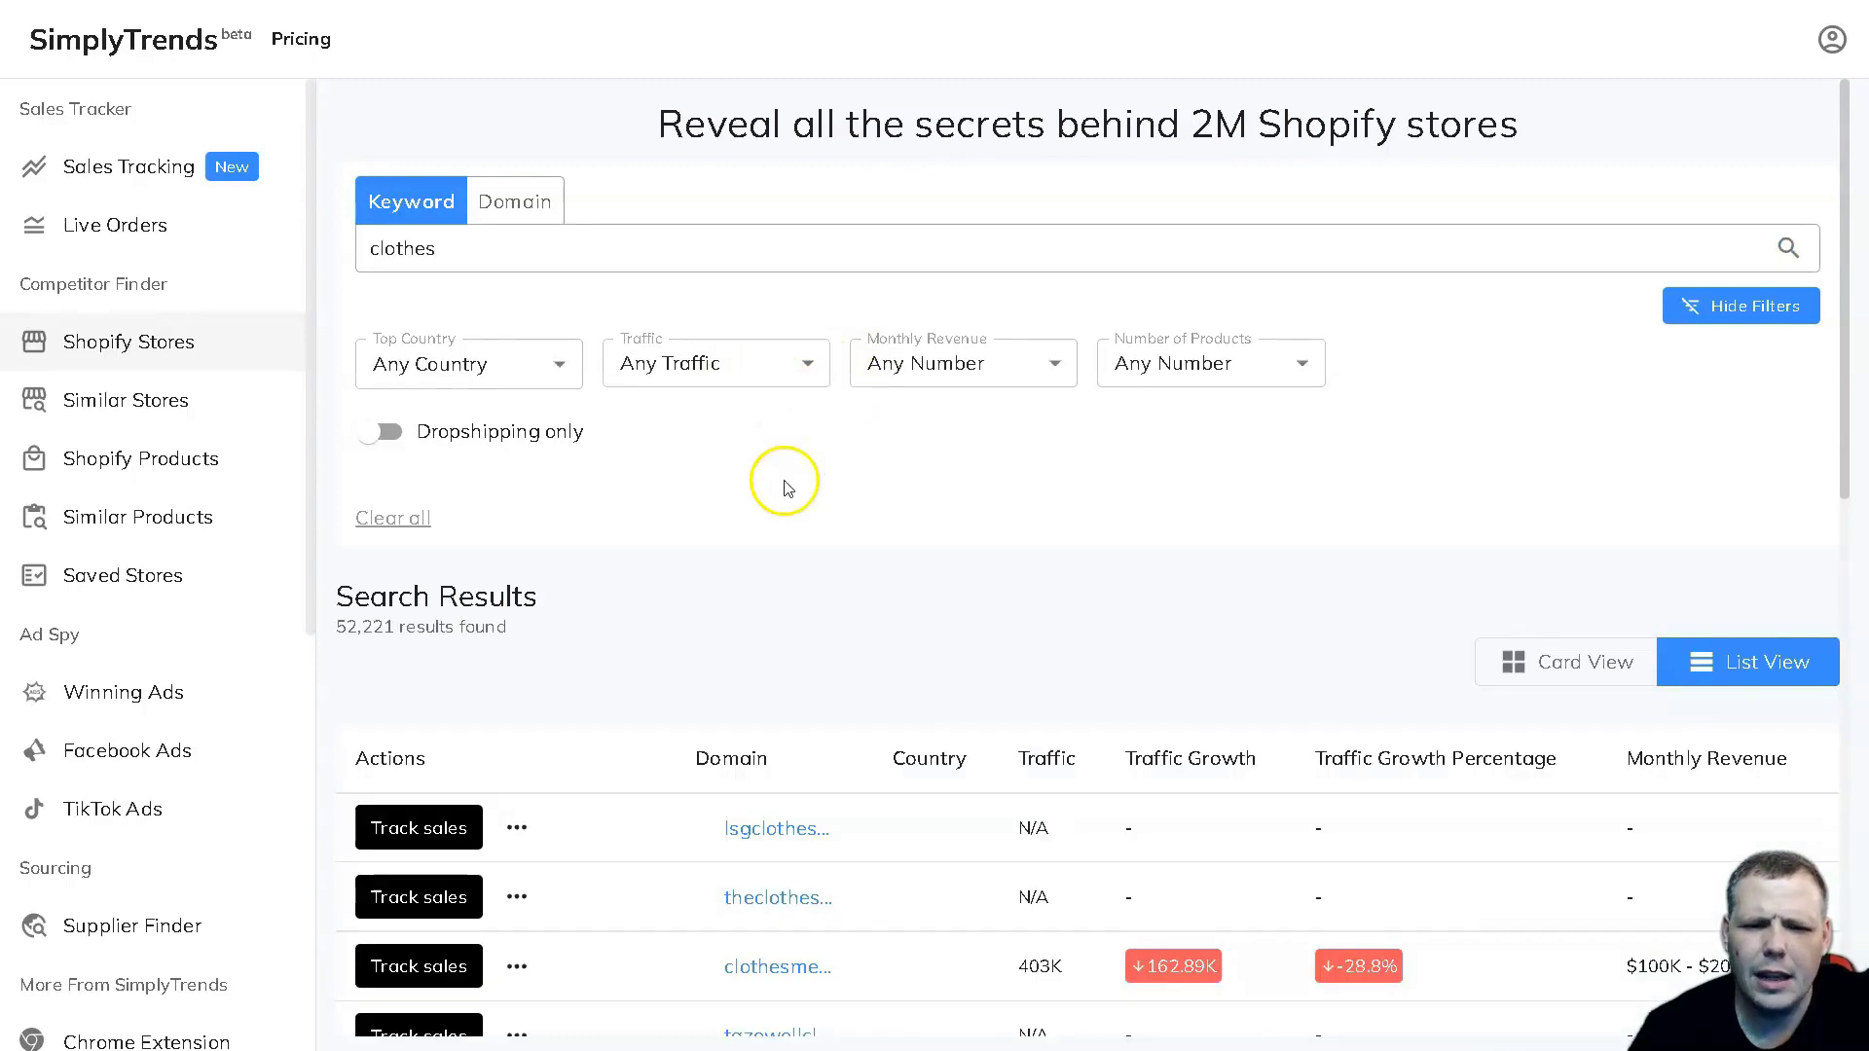
scroll(588, 597, "down", 3)
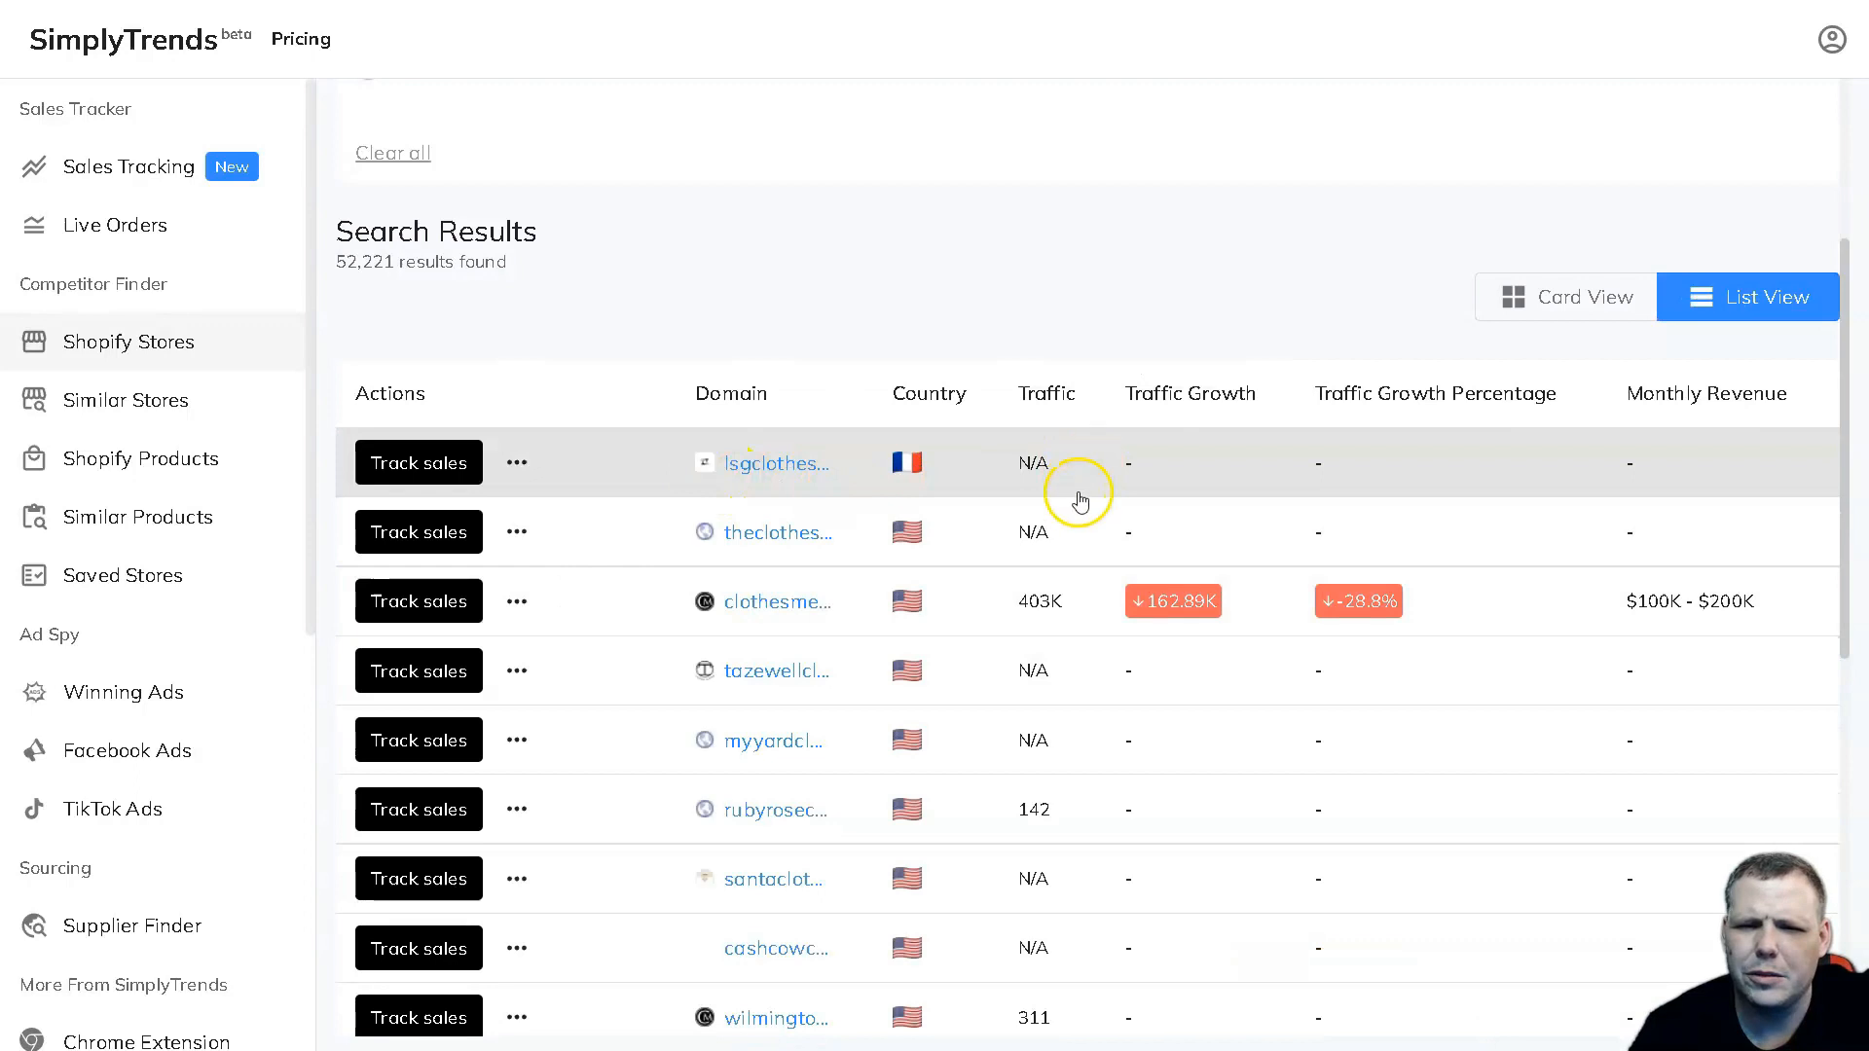
scroll(833, 308, "up", 3)
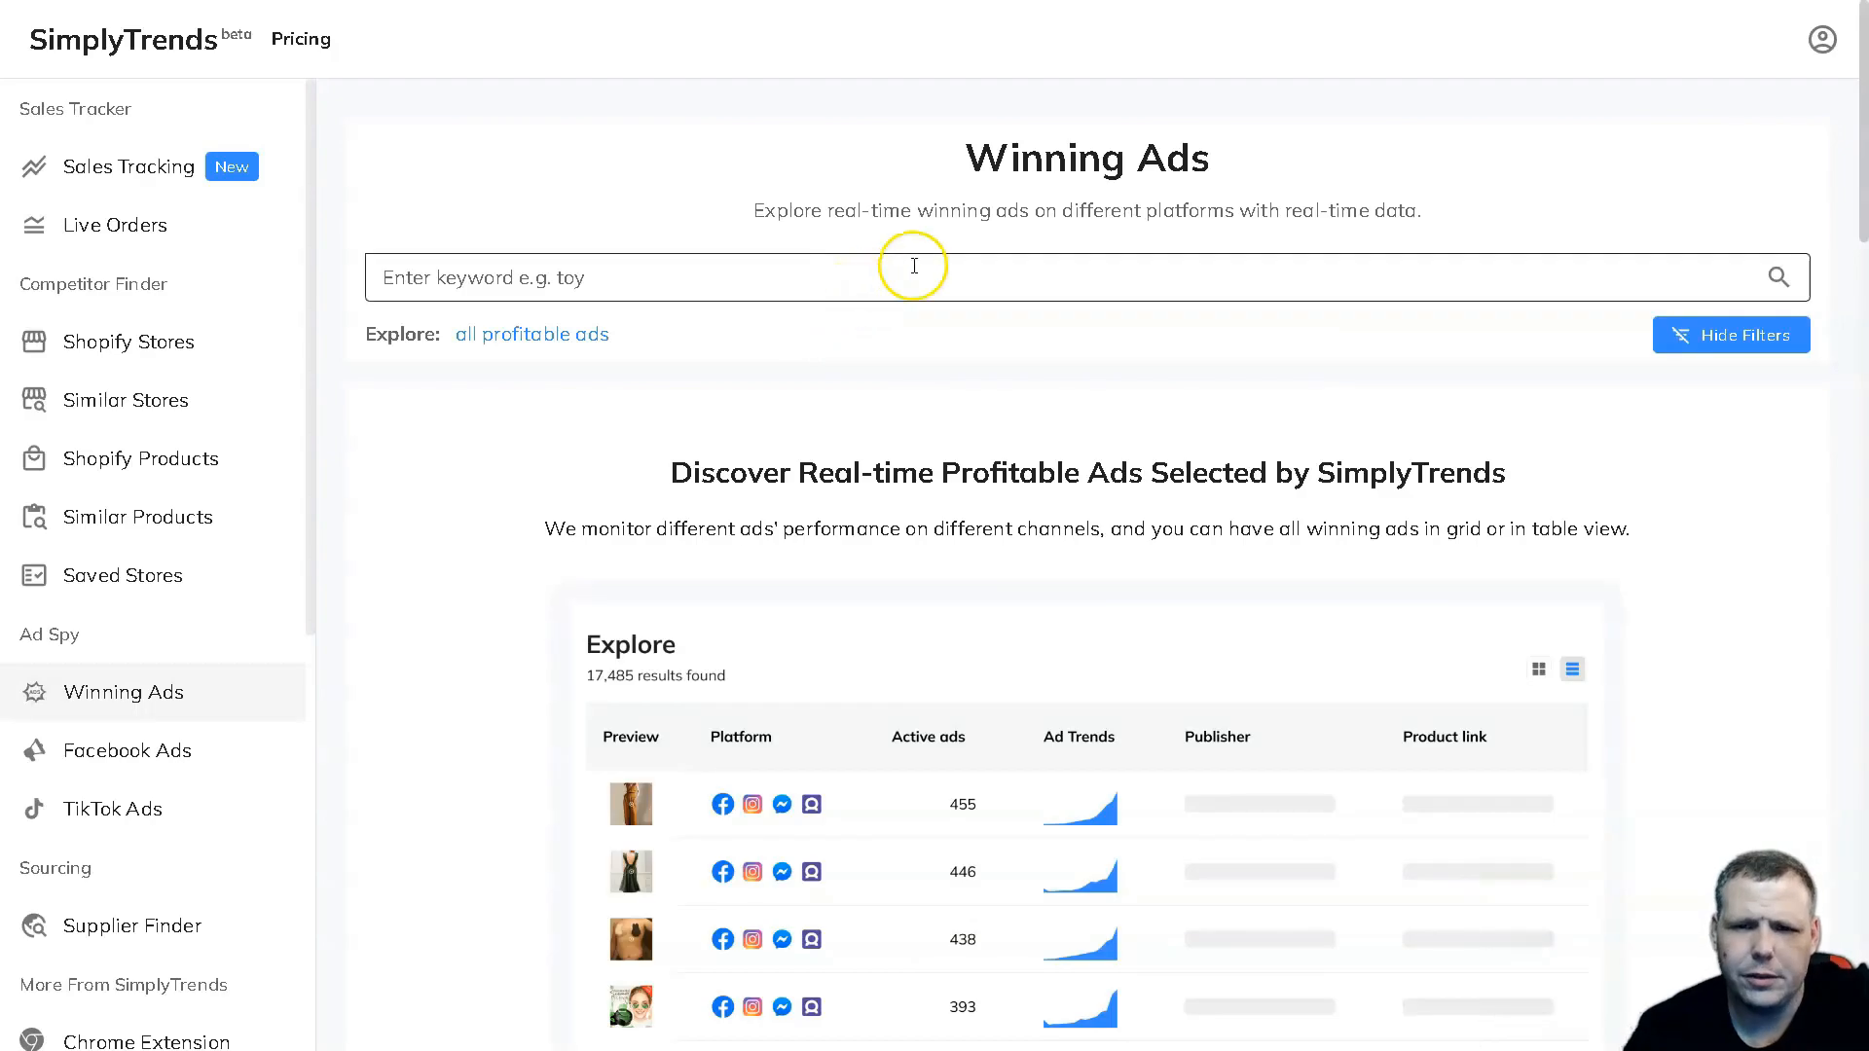
scroll(853, 313, "down", 2)
scroll(853, 314, "up", 2)
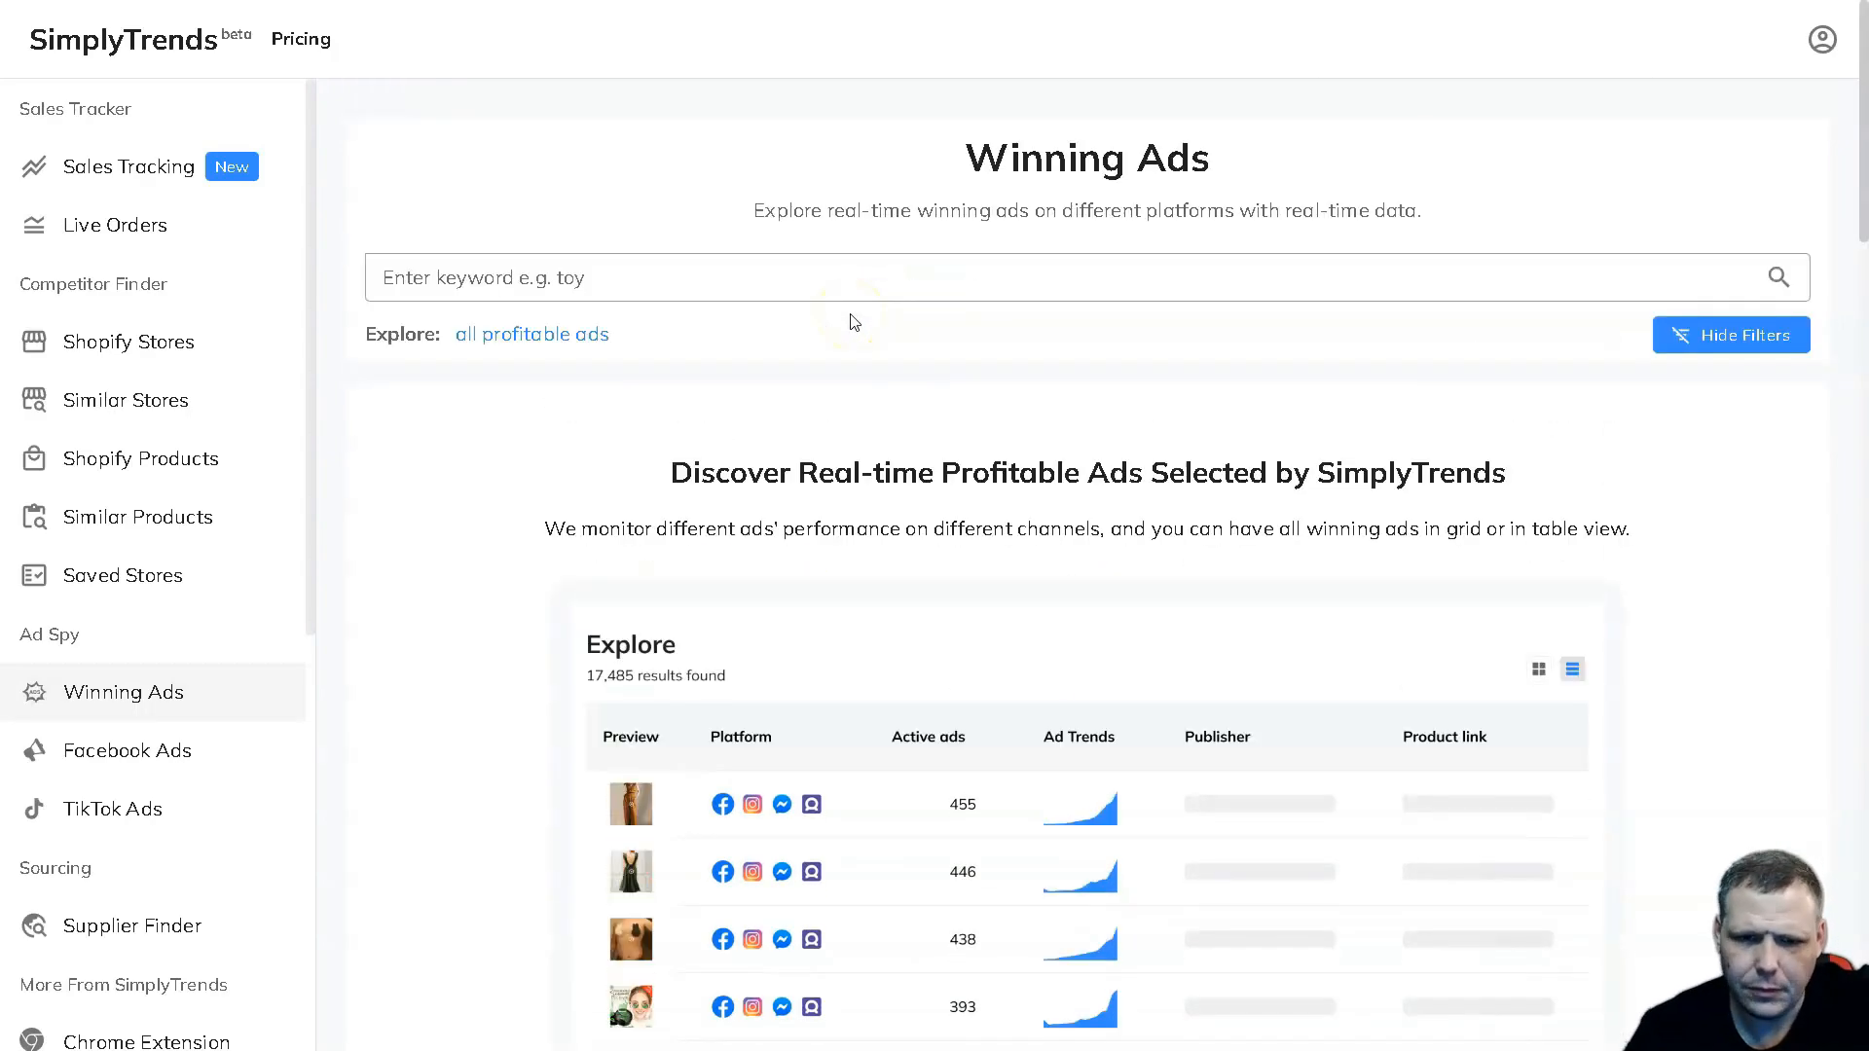
- Search Winning Ads for the keyword 'mens jackets'
left_click(921, 285)
left_click(777, 292)
type("mens jack")
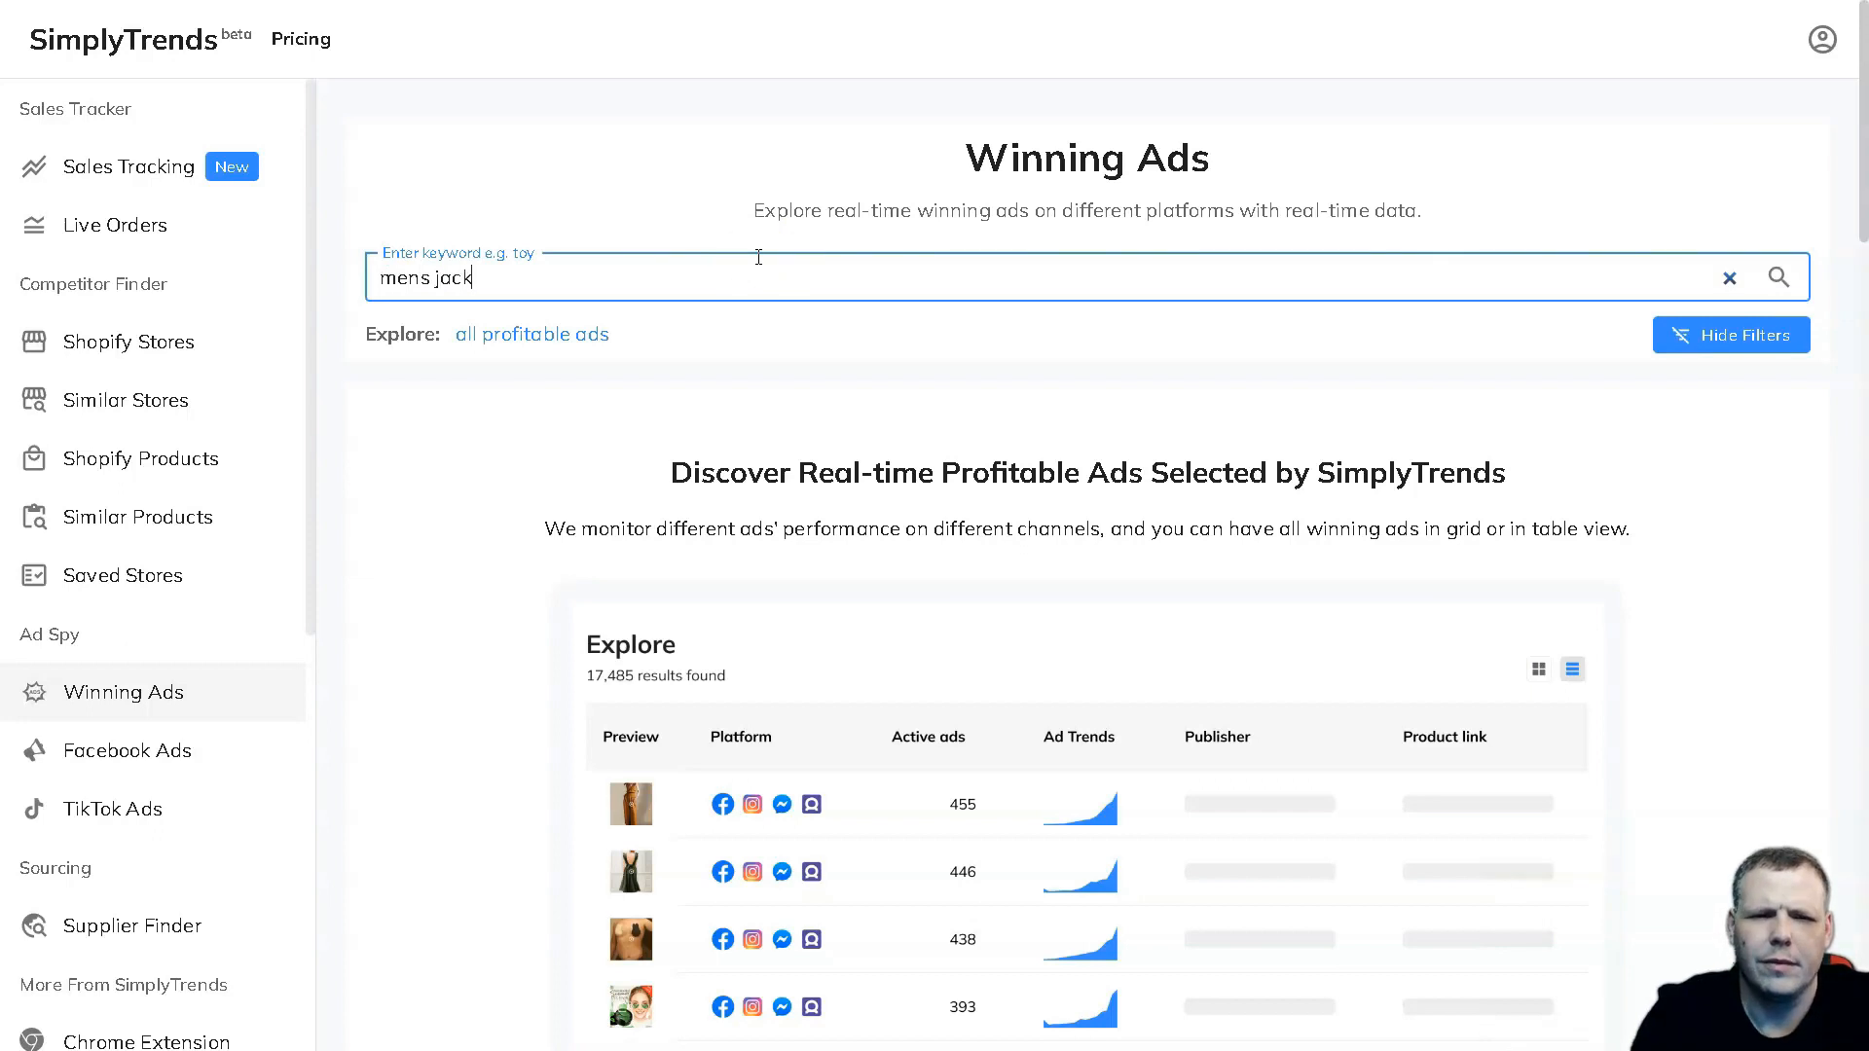
type("ets")
scroll(935, 438, "down", 1)
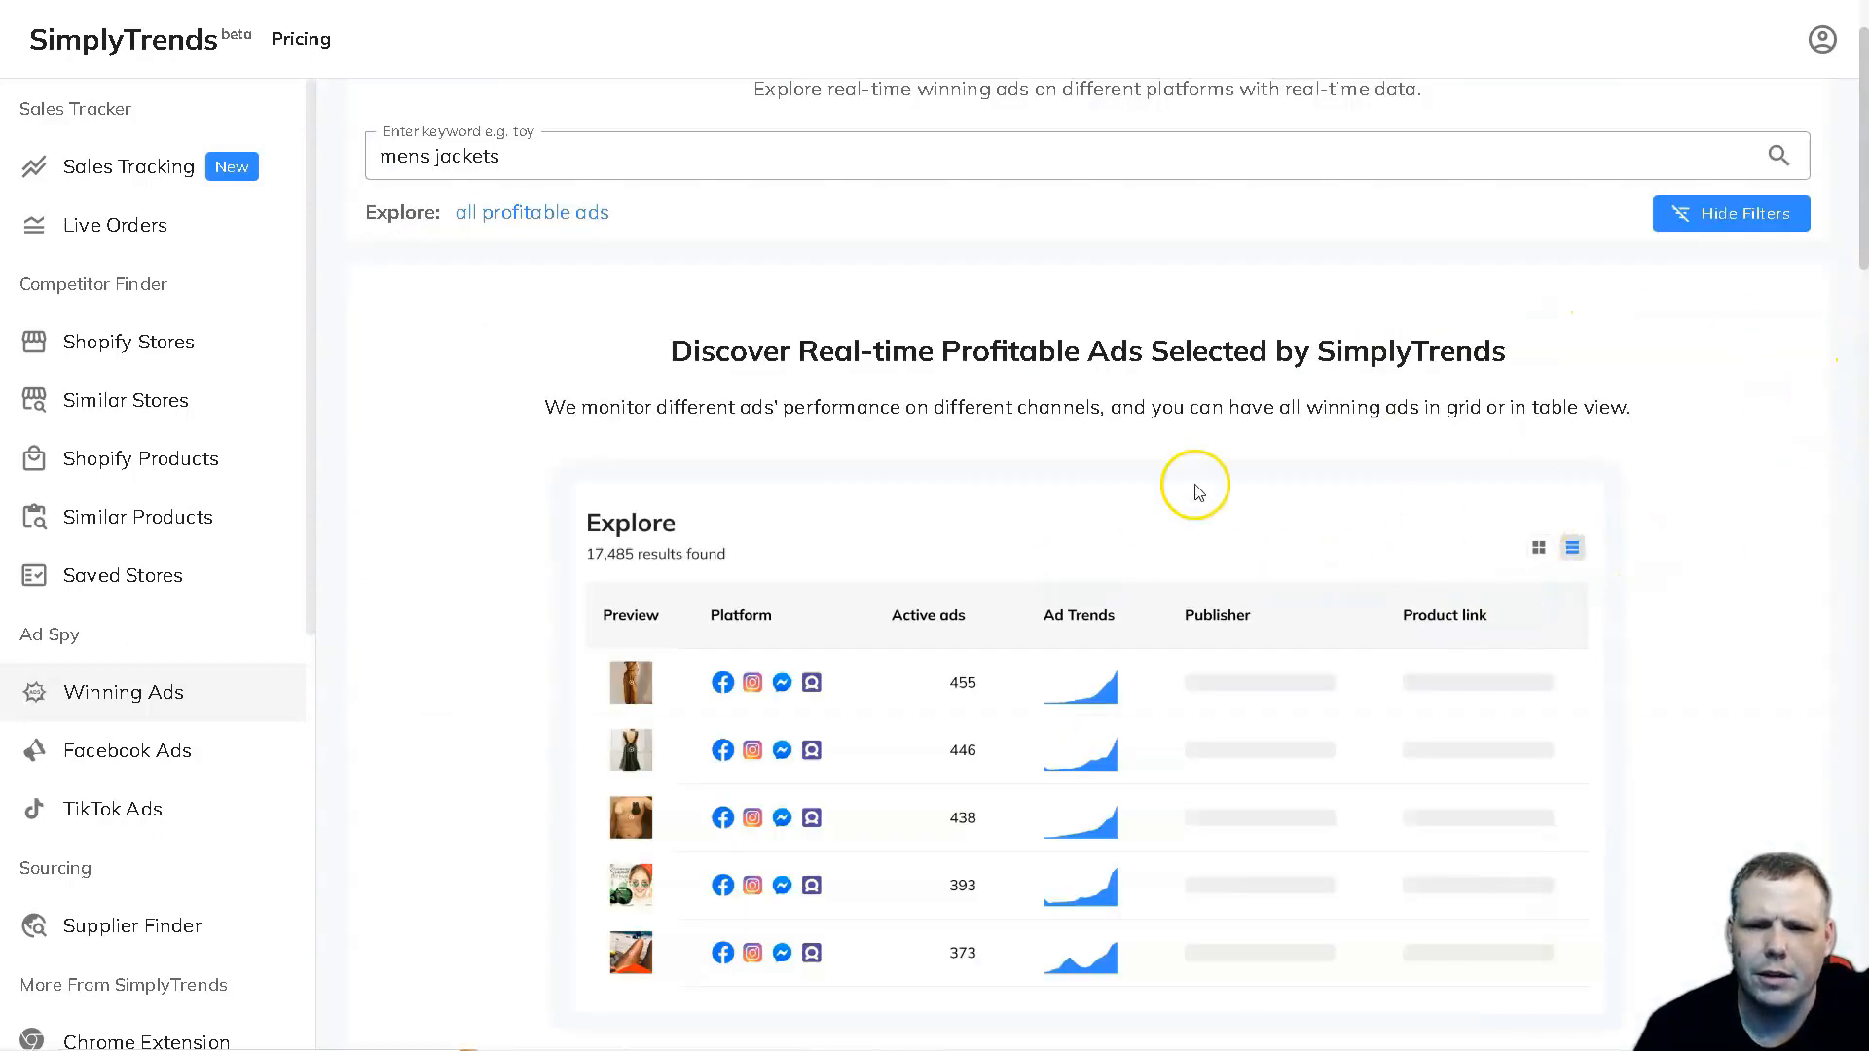
scroll(1199, 491, "down", 2)
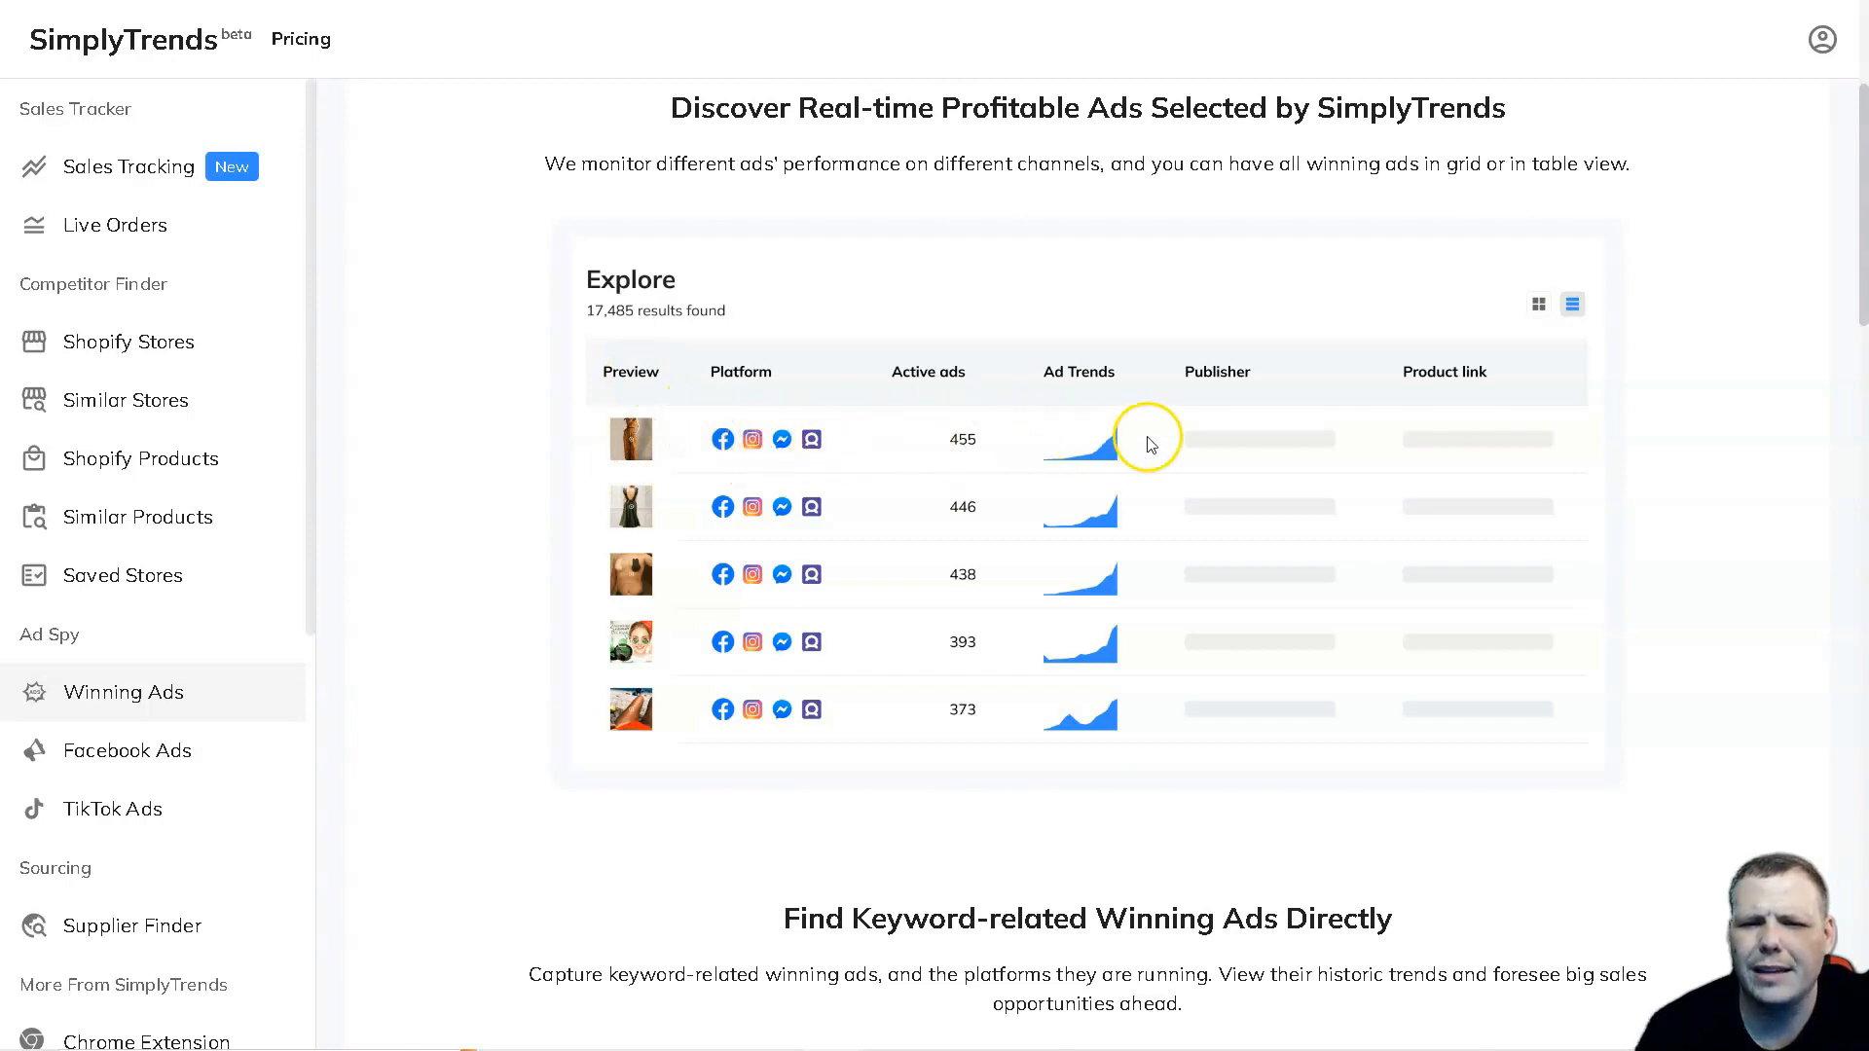
scroll(1421, 378, "down", 2)
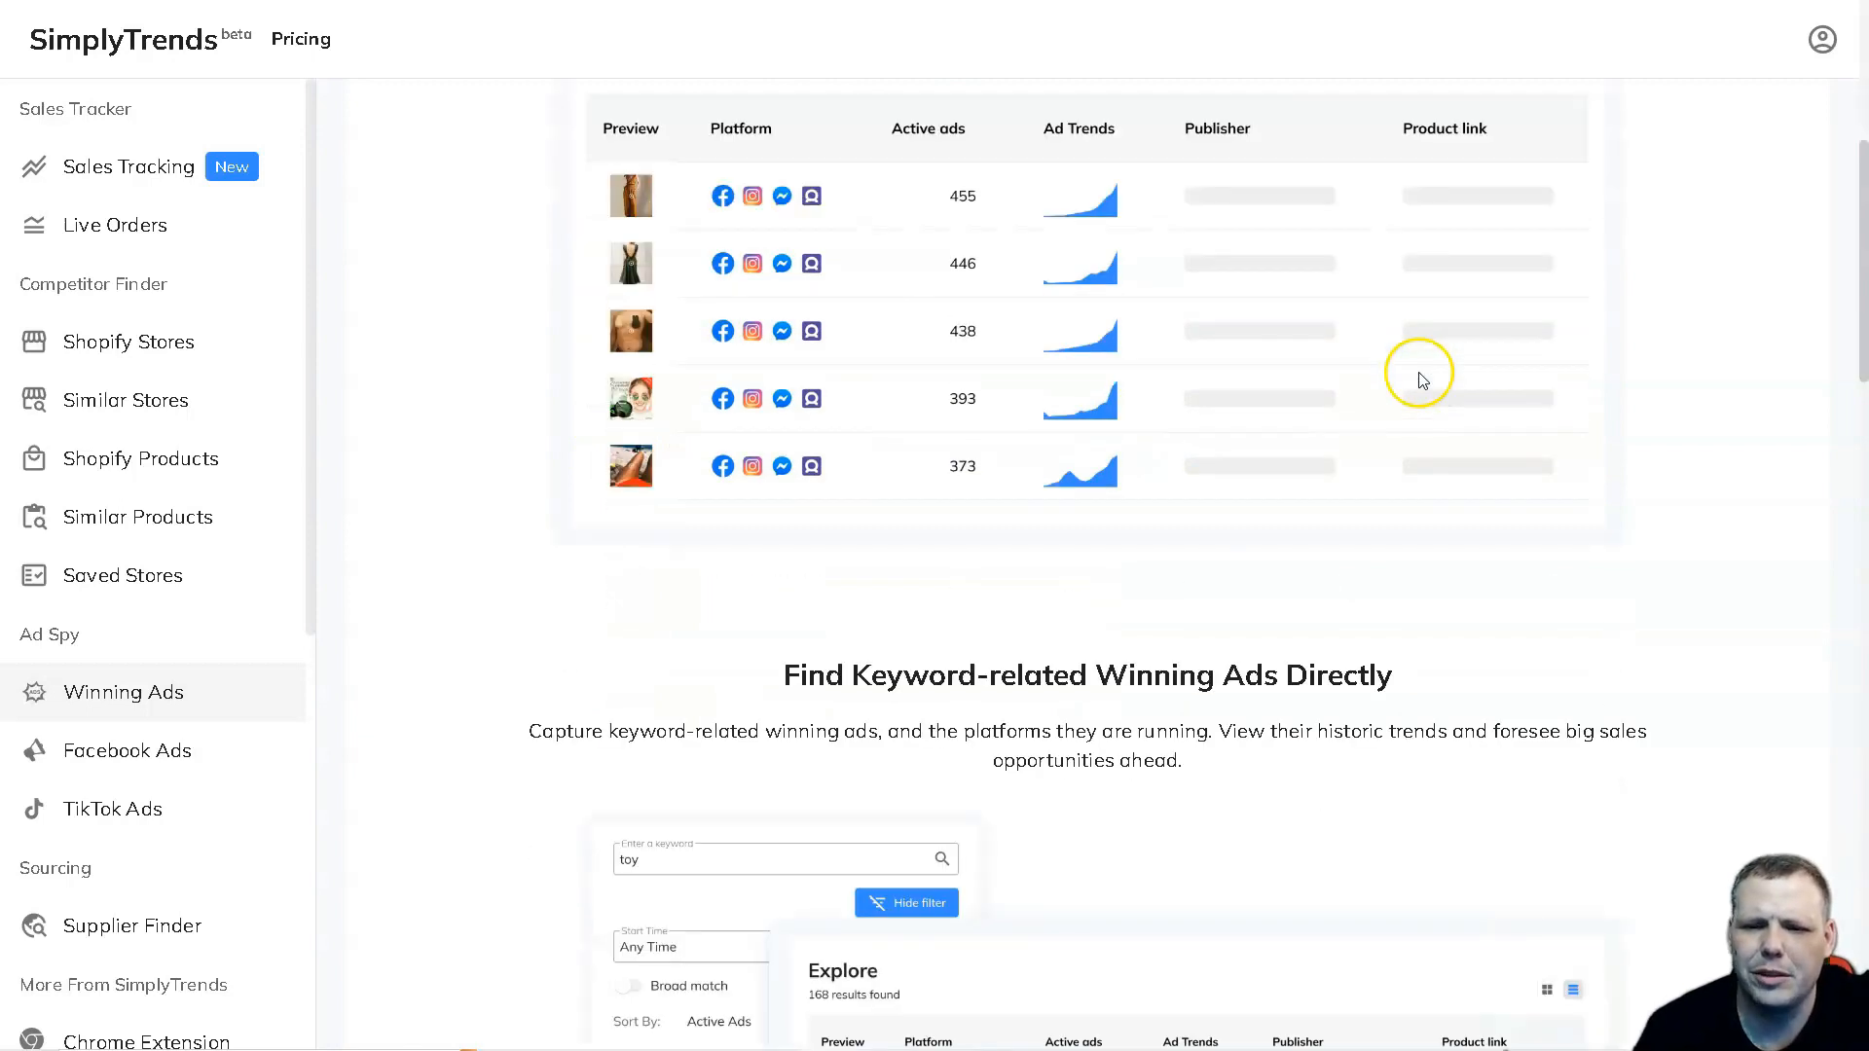
scroll(1392, 387, "up", 5)
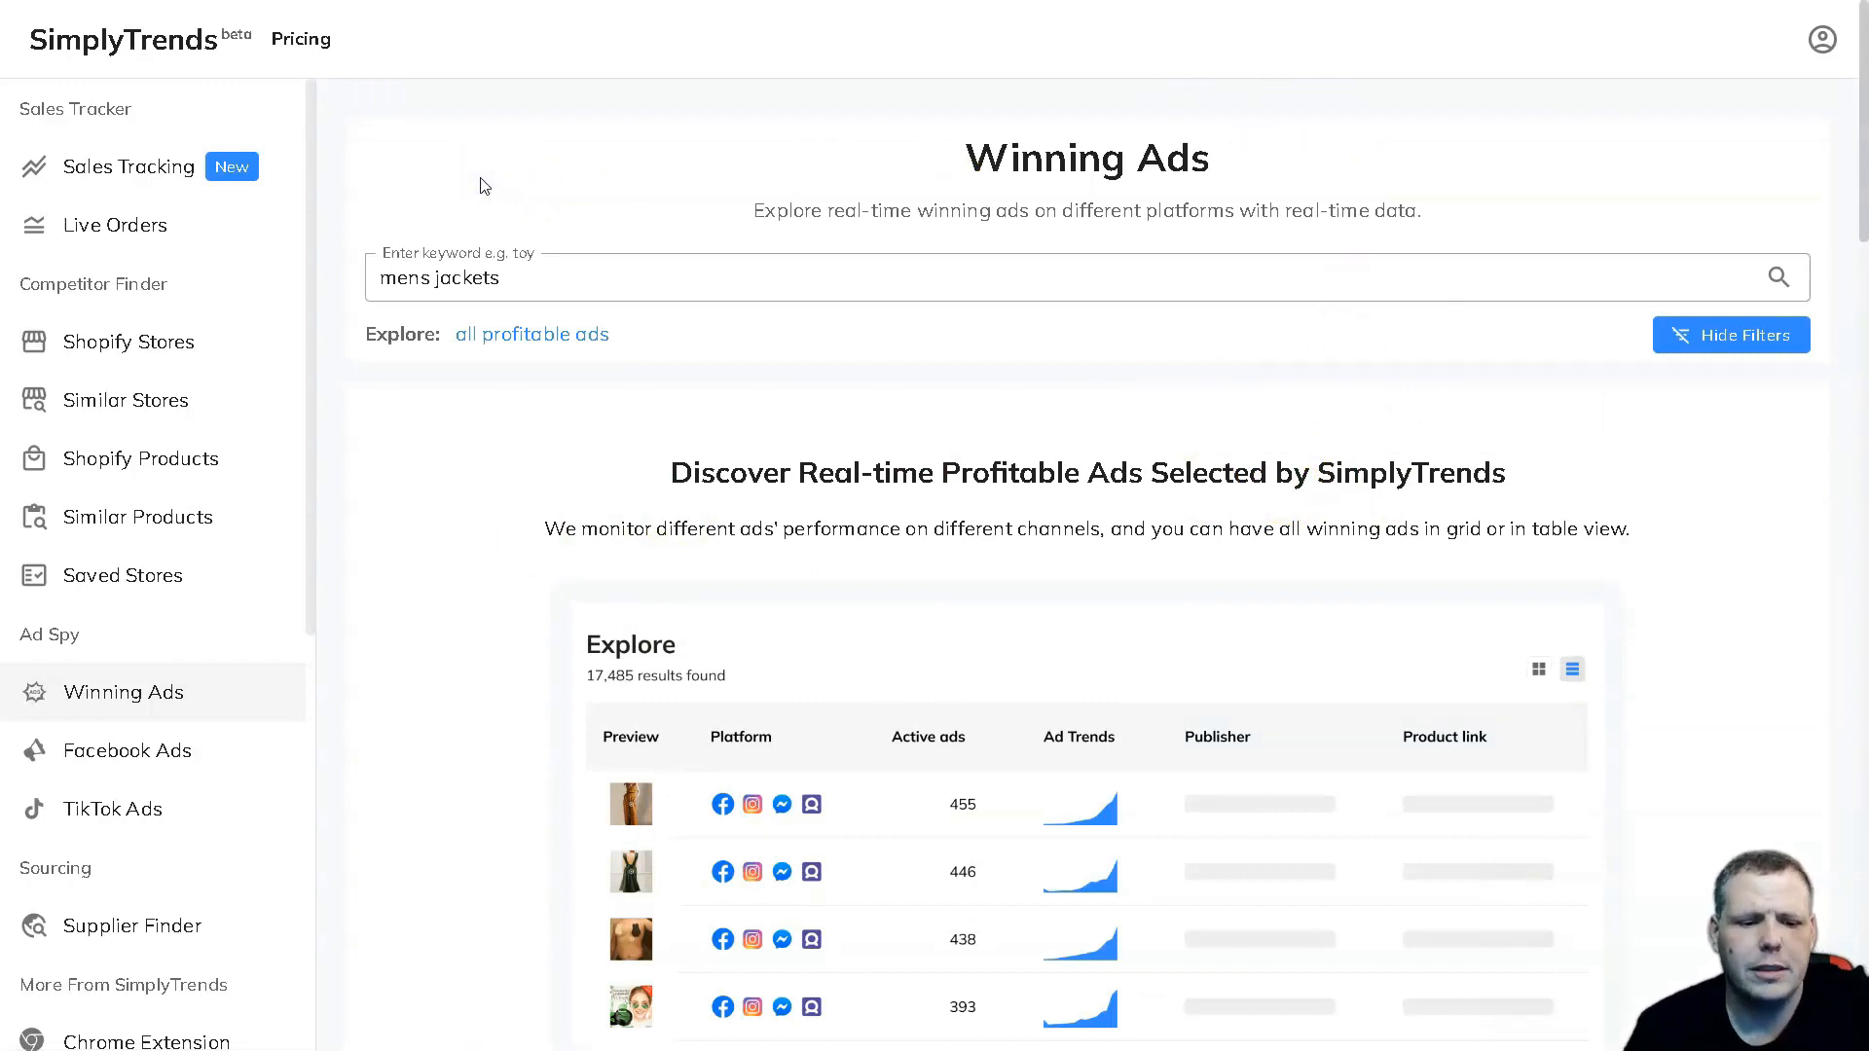
key("F5")
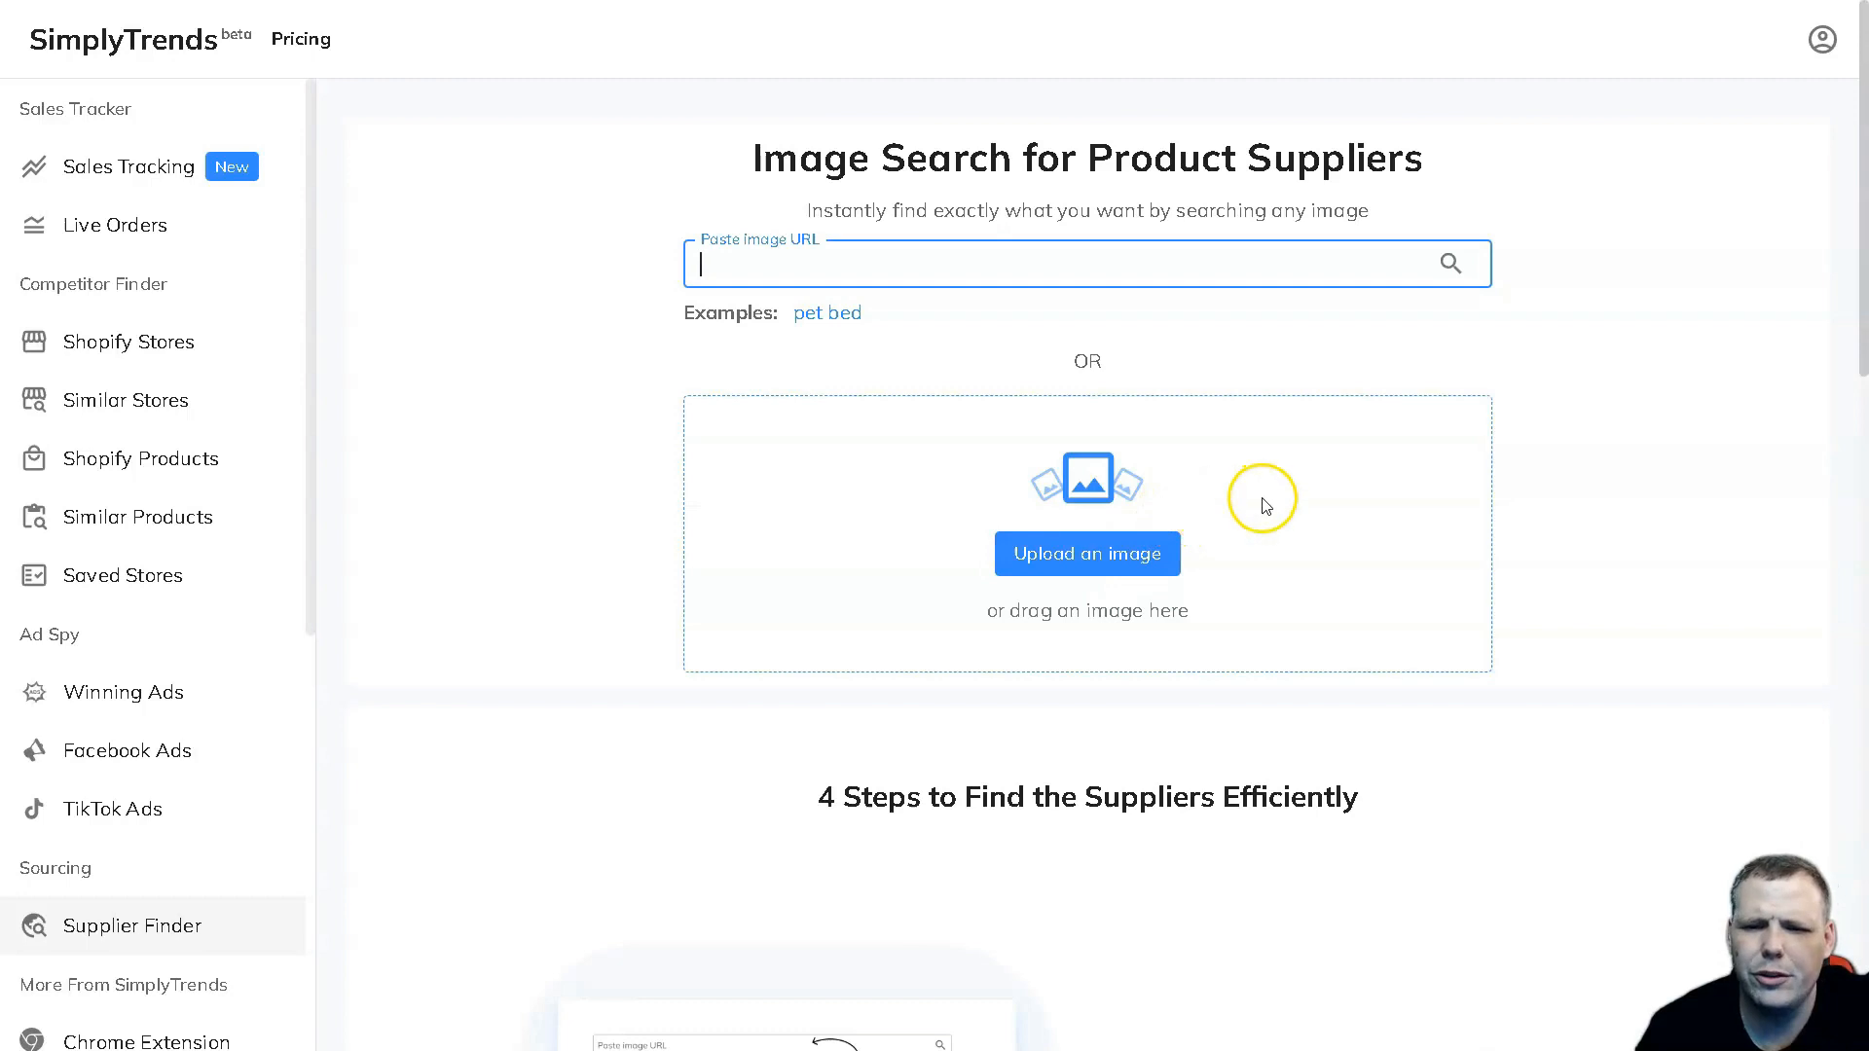
- Run a Supplier Finder image search using the pet bed example image
left_click(826, 312)
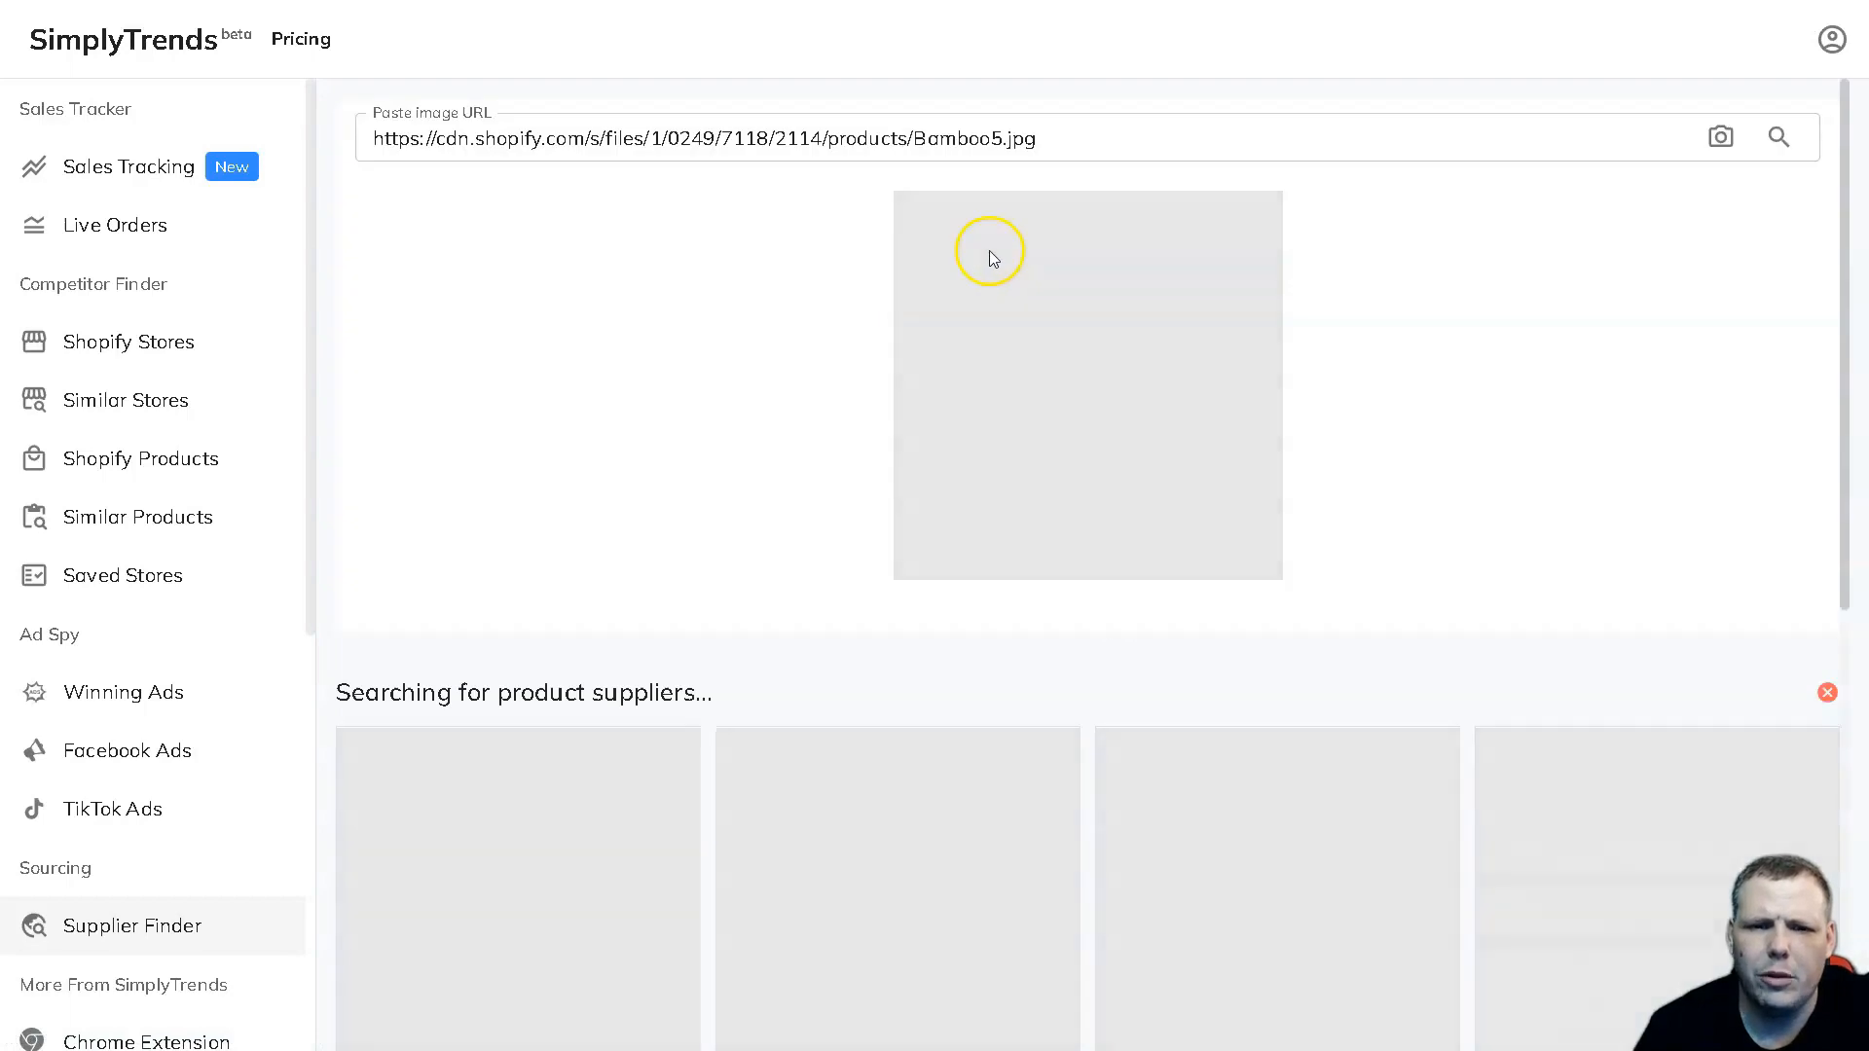
left_click(450, 137)
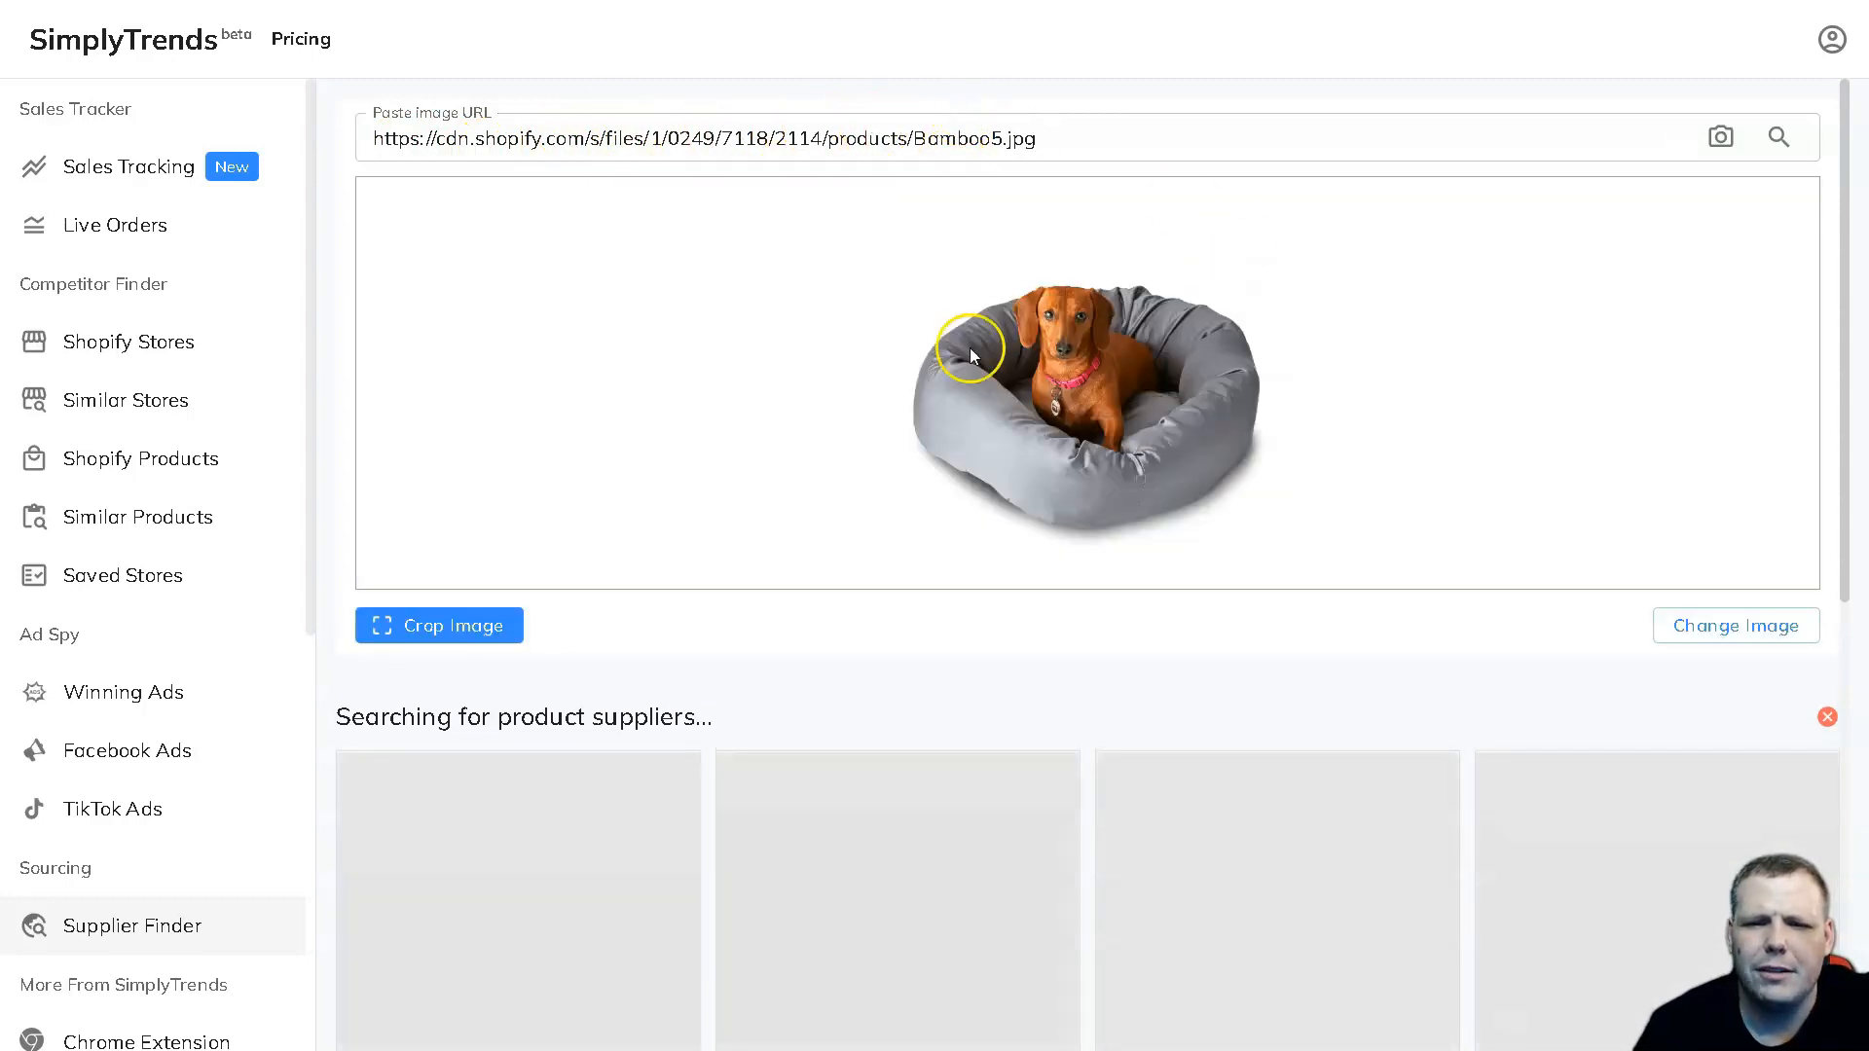
scroll(808, 354, "down", 3)
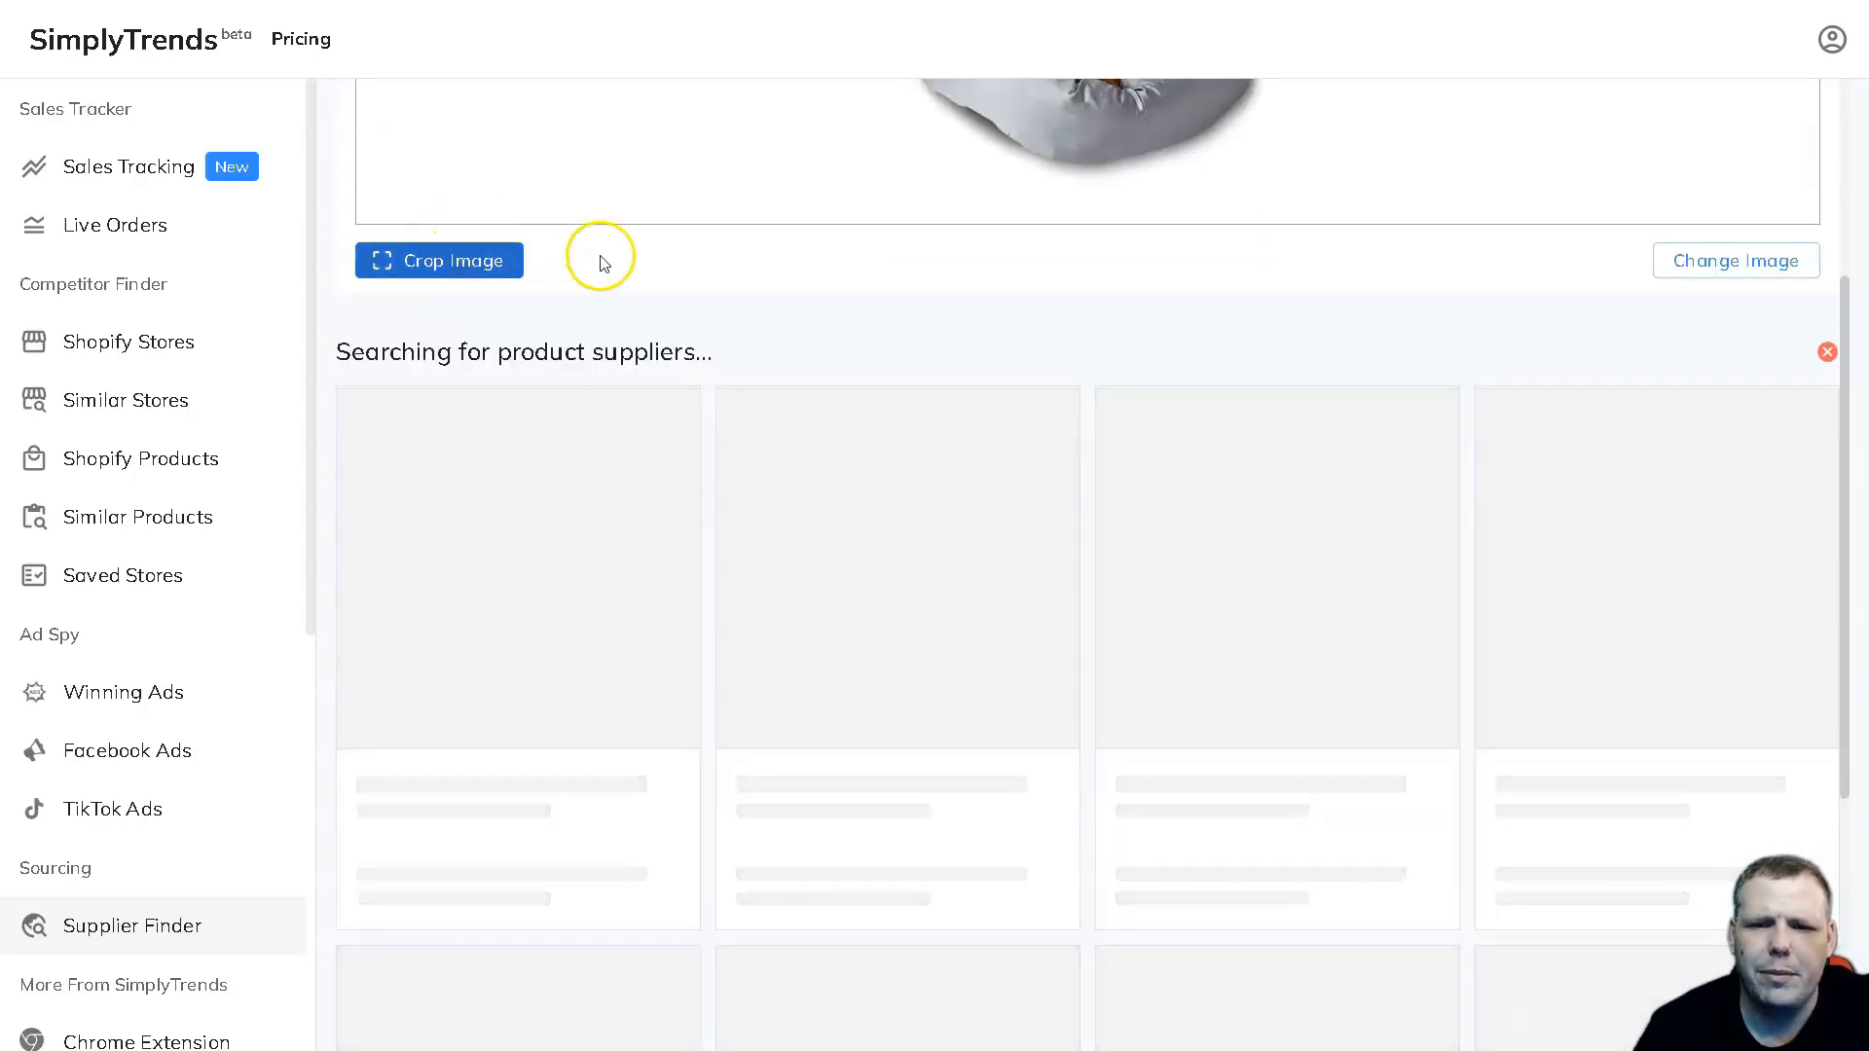
scroll(628, 251, "down", 2)
scroll(629, 251, "up", 2)
scroll(636, 260, "up", 3)
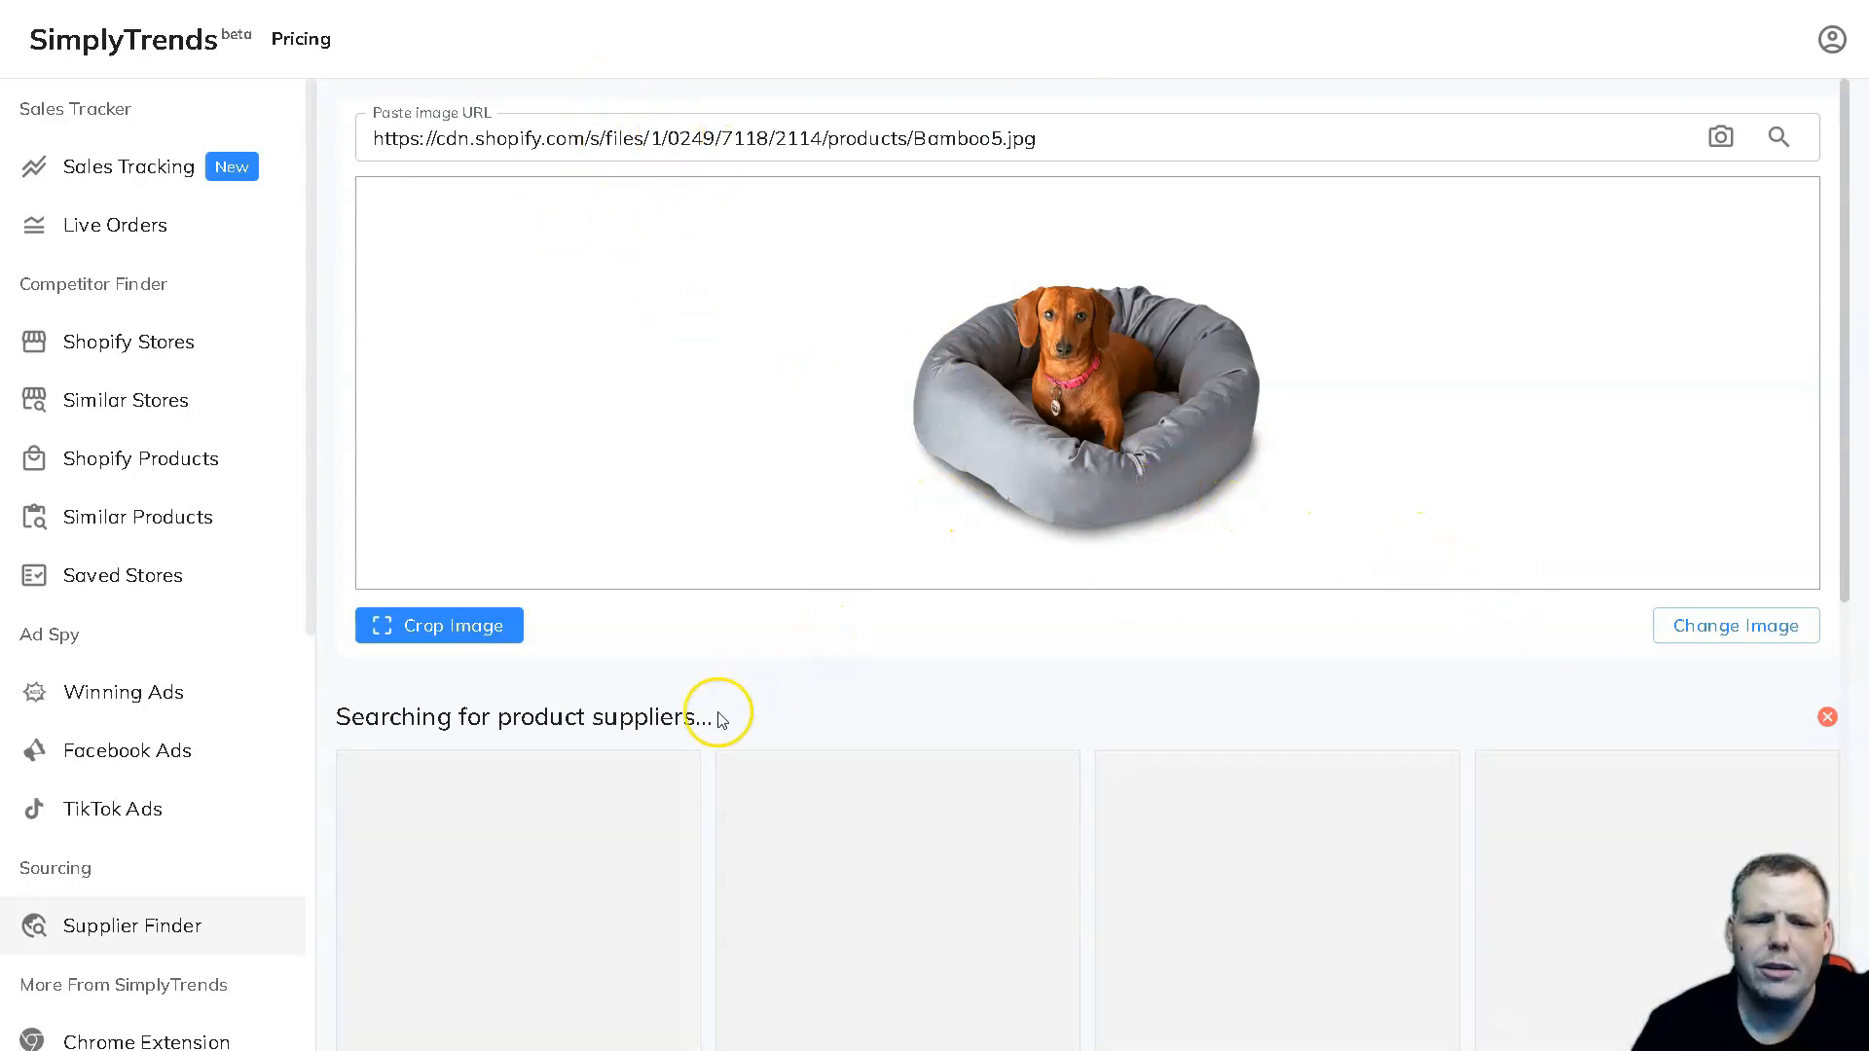
scroll(906, 482, "down", 3)
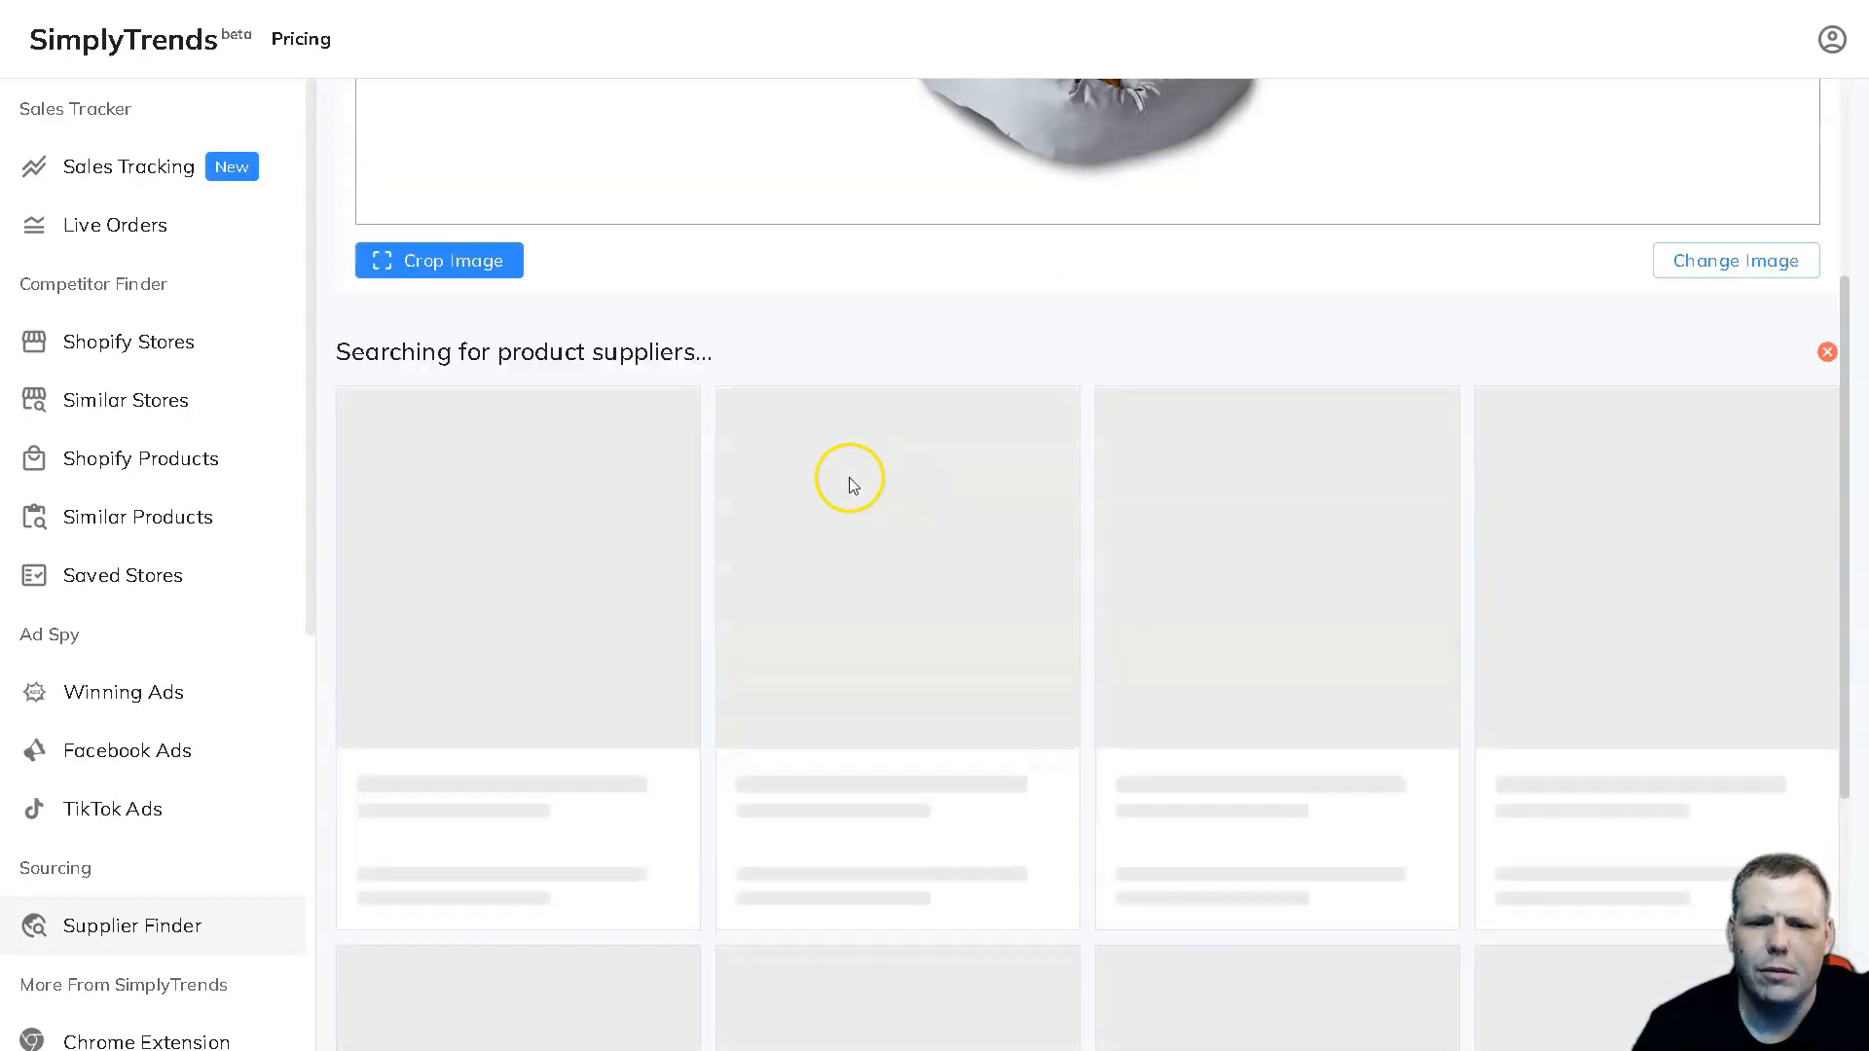
scroll(955, 454, "down", 3)
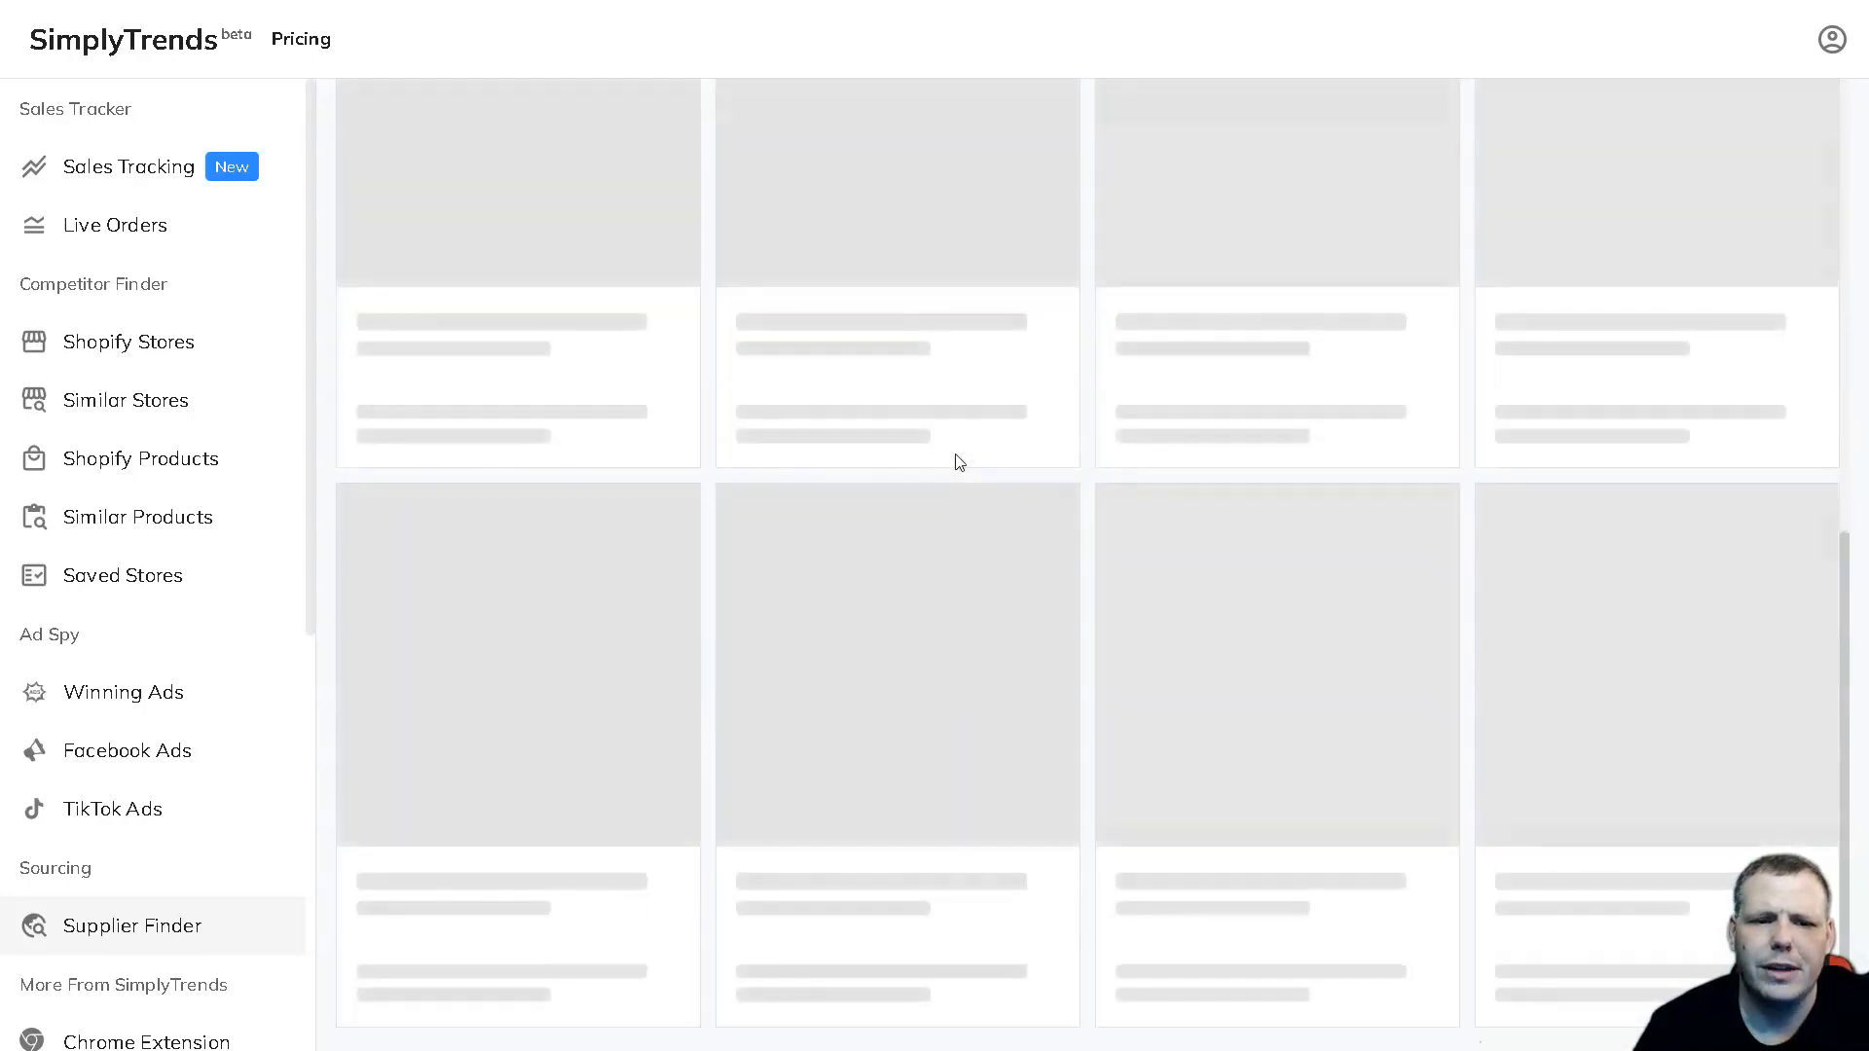
scroll(955, 455, "up", 3)
scroll(955, 455, "up", 3)
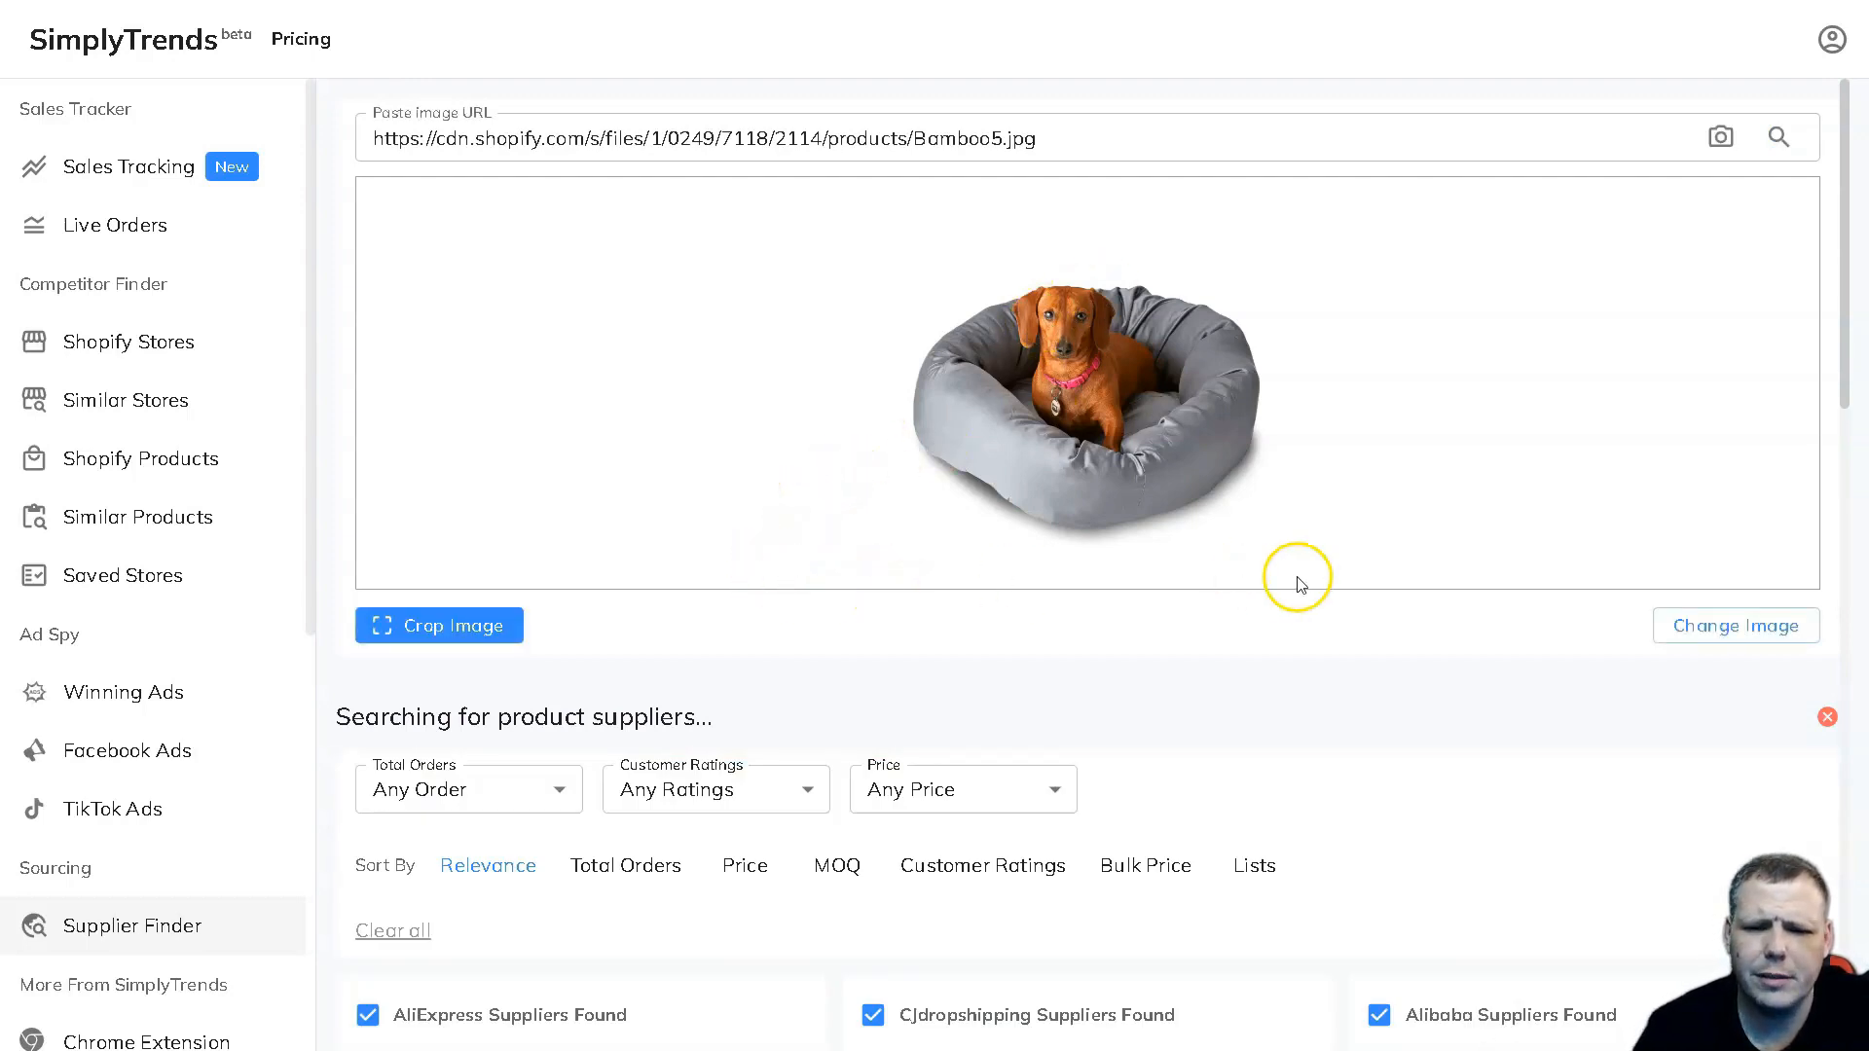
scroll(1483, 701, "down", 1)
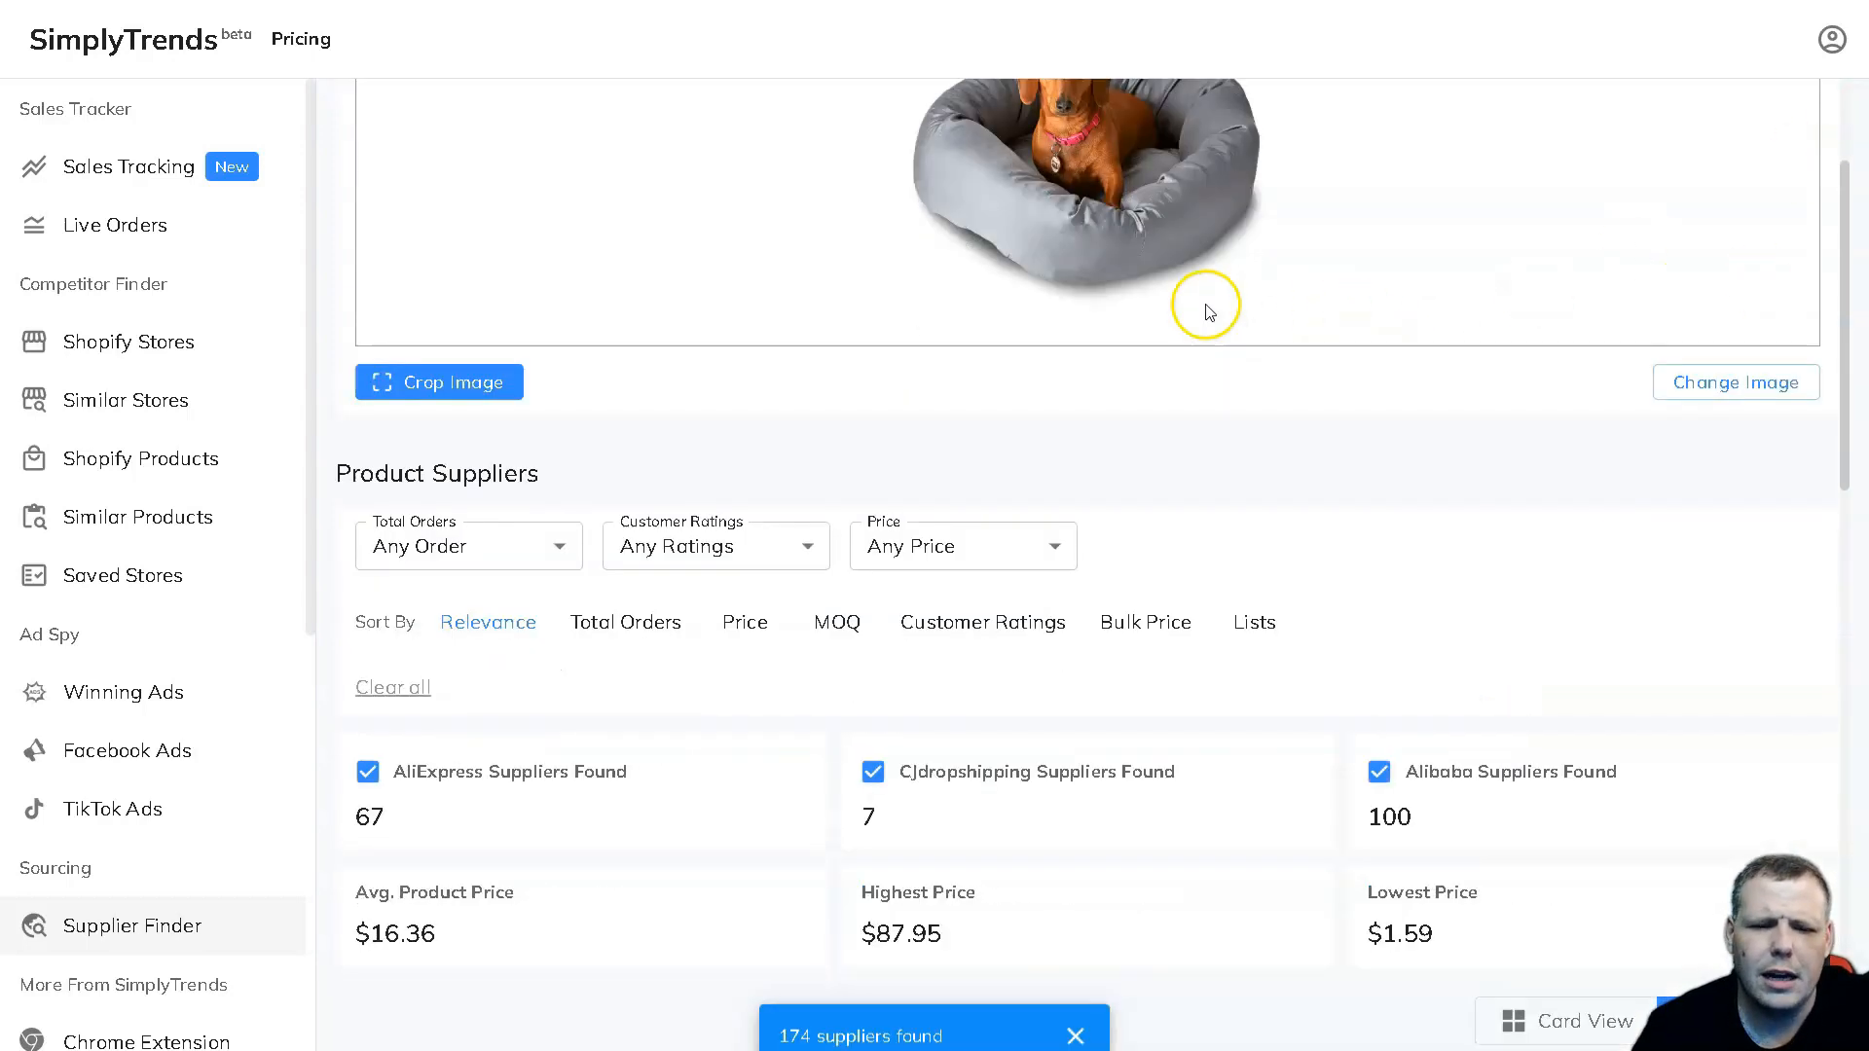
scroll(1213, 332, "down", 5)
scroll(965, 351, "down", 3)
scroll(939, 387, "down", 2)
scroll(939, 388, "up", 5)
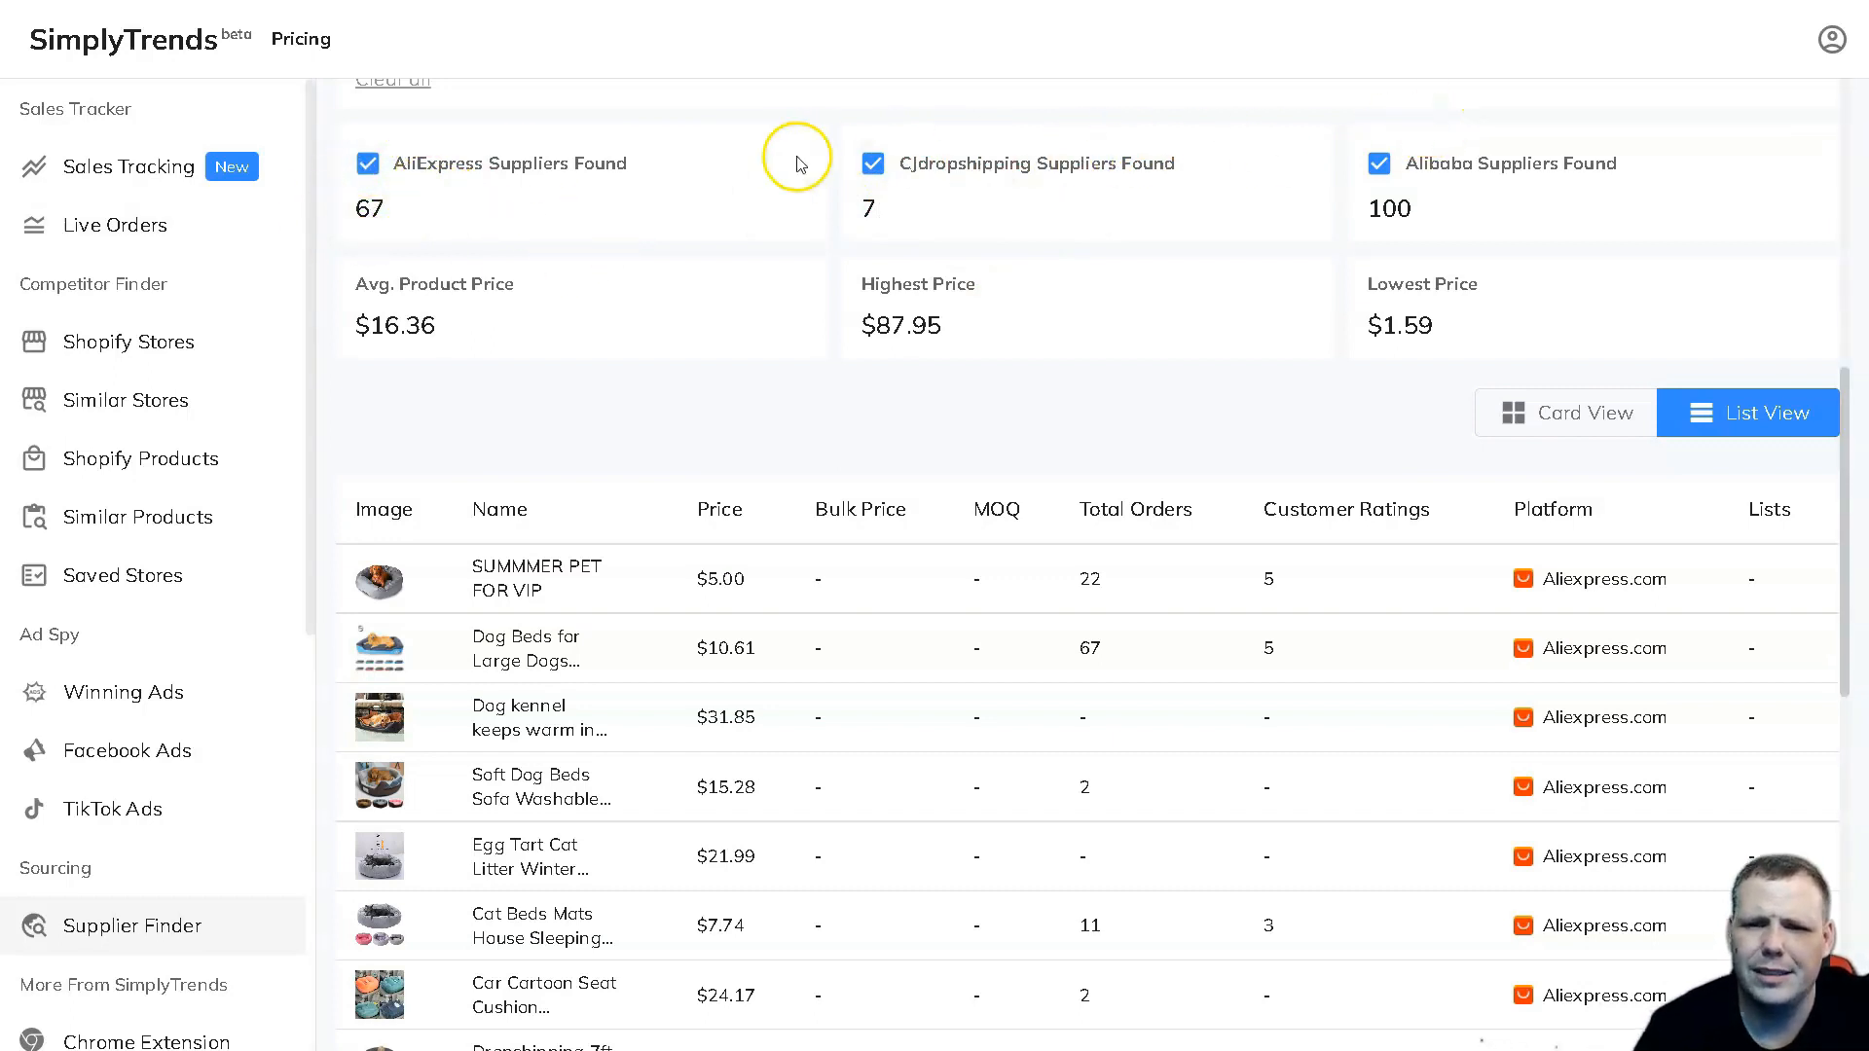
scroll(482, 439, "down", 1)
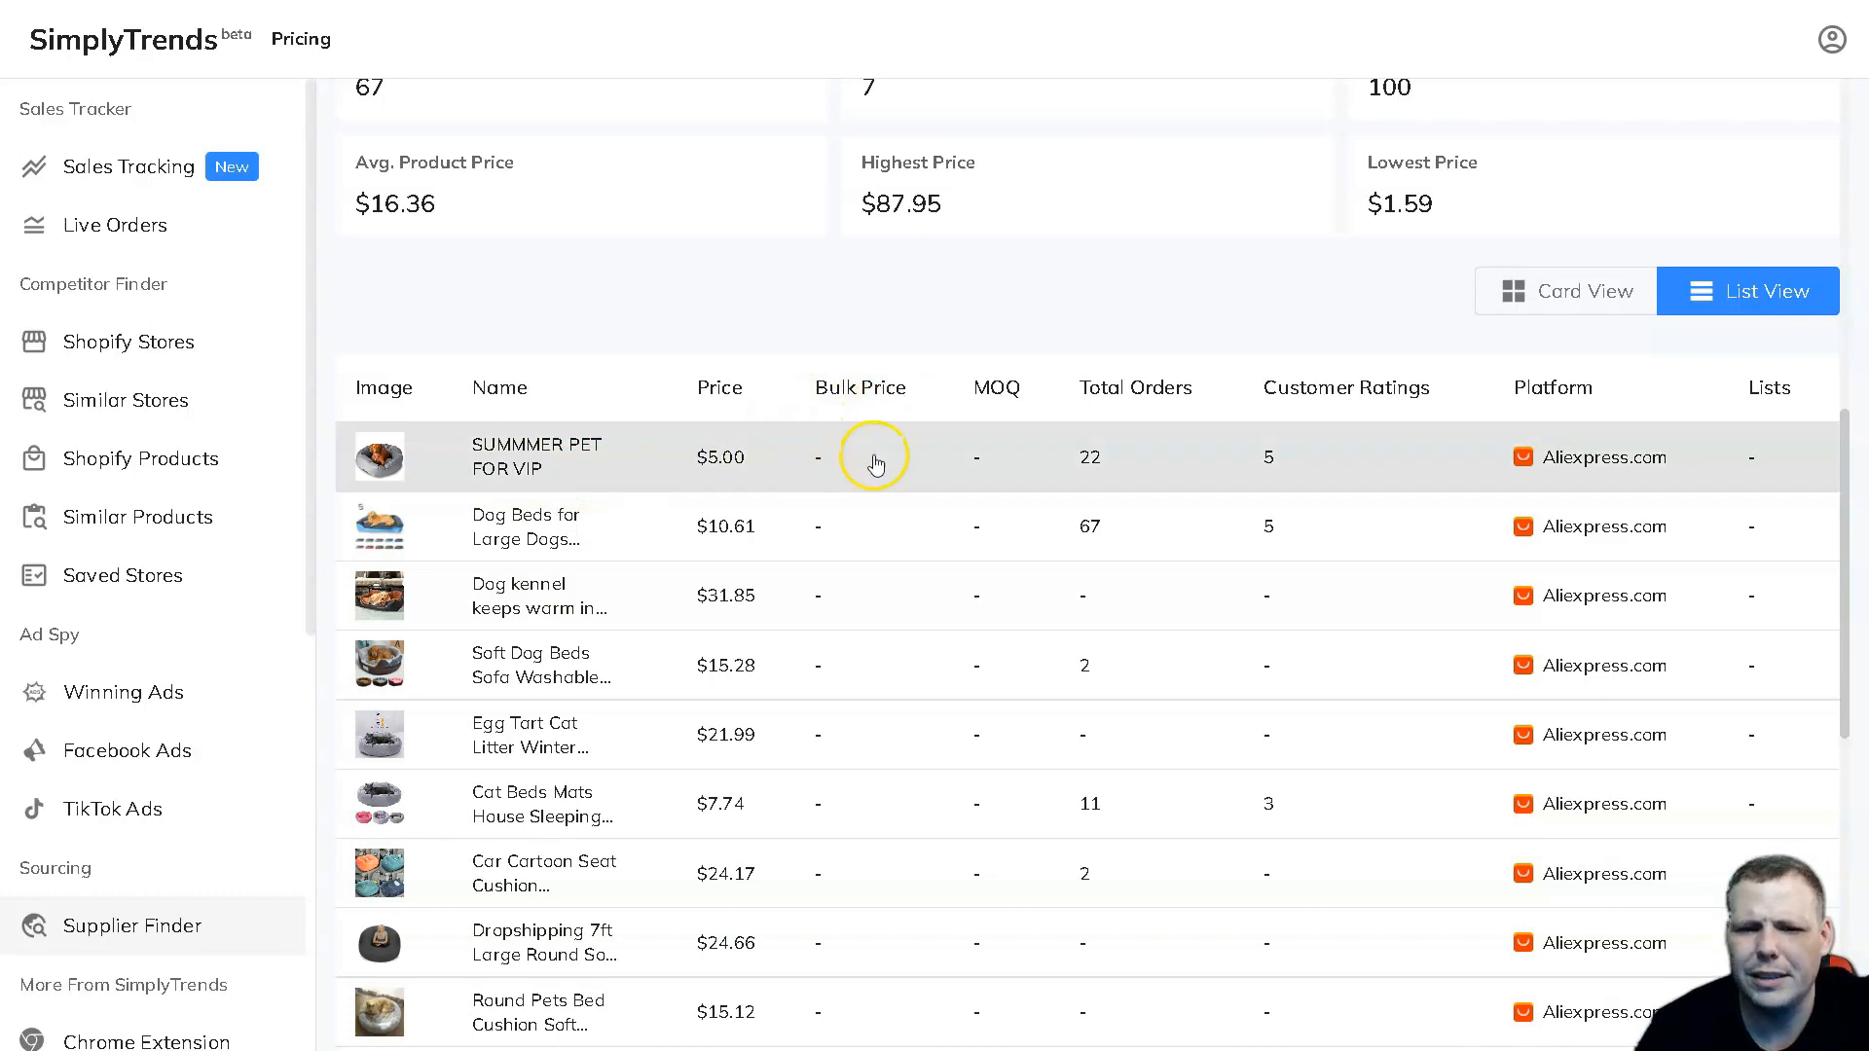
scroll(847, 439, "down", 1)
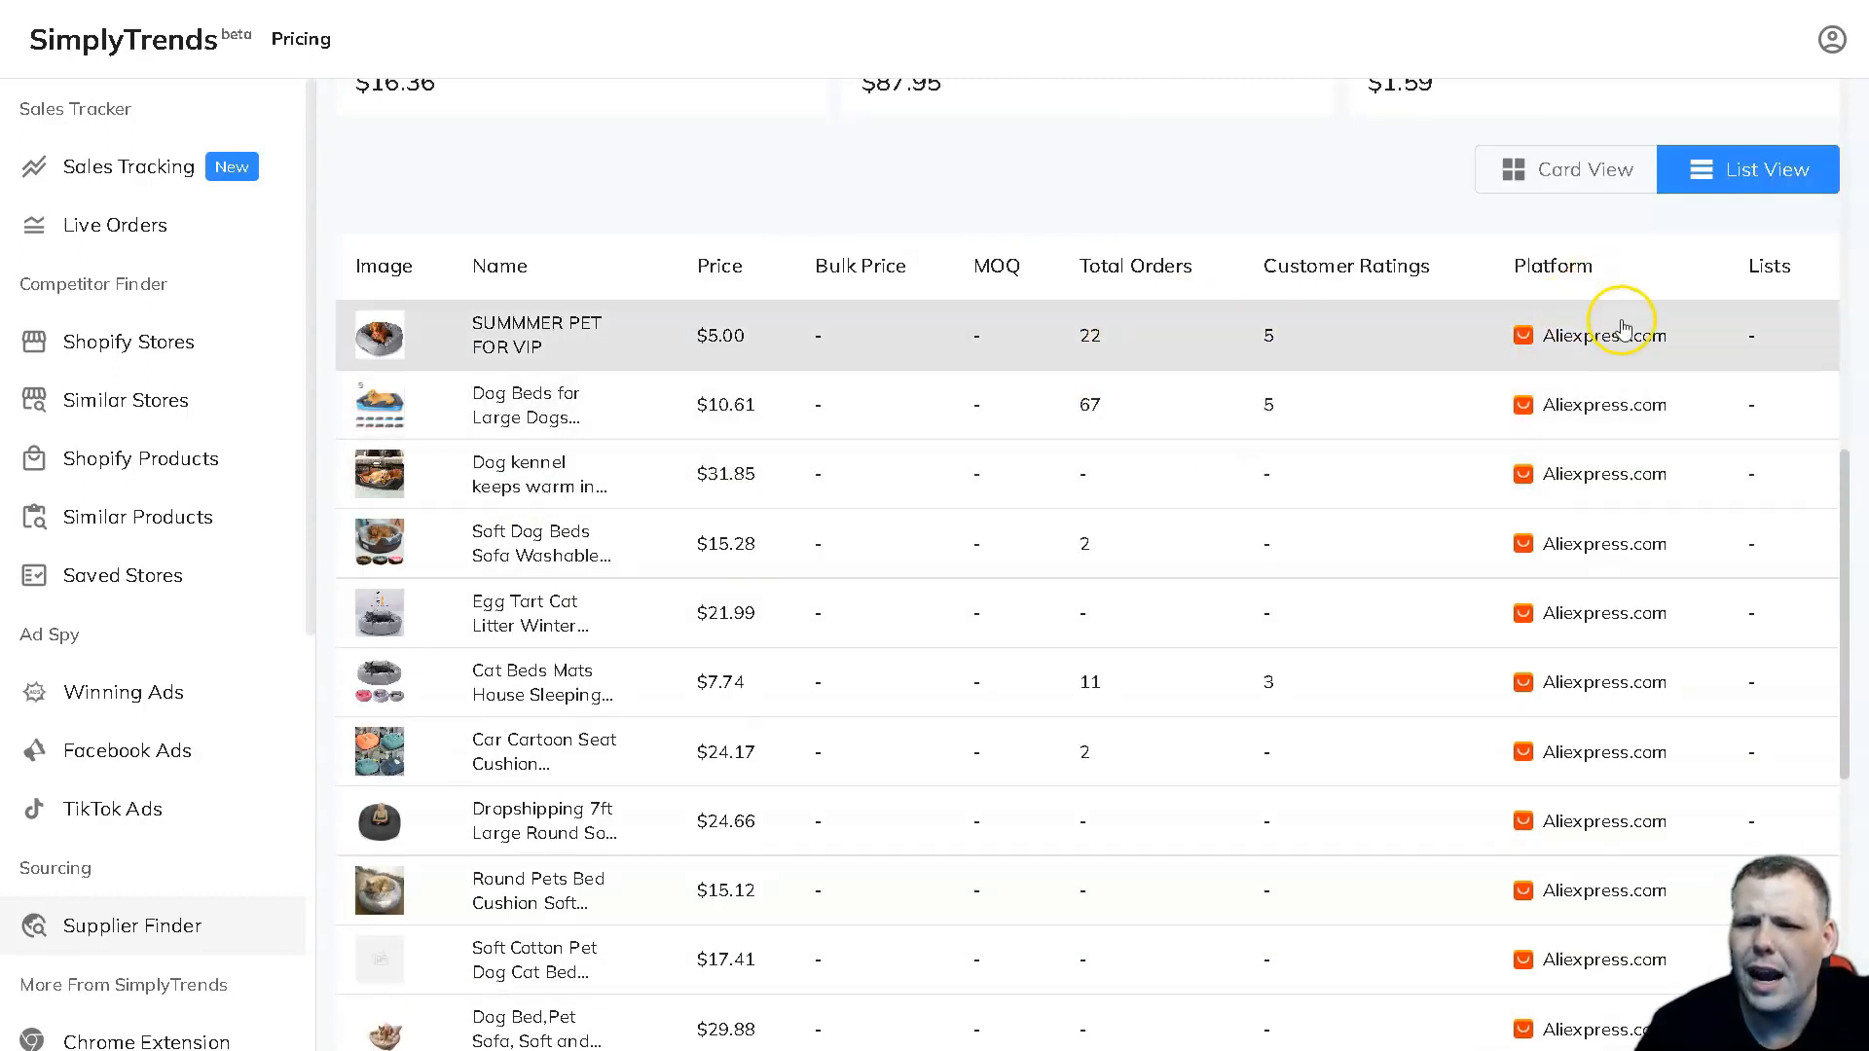
scroll(1621, 335, "down", 4)
scroll(1315, 358, "down", 2)
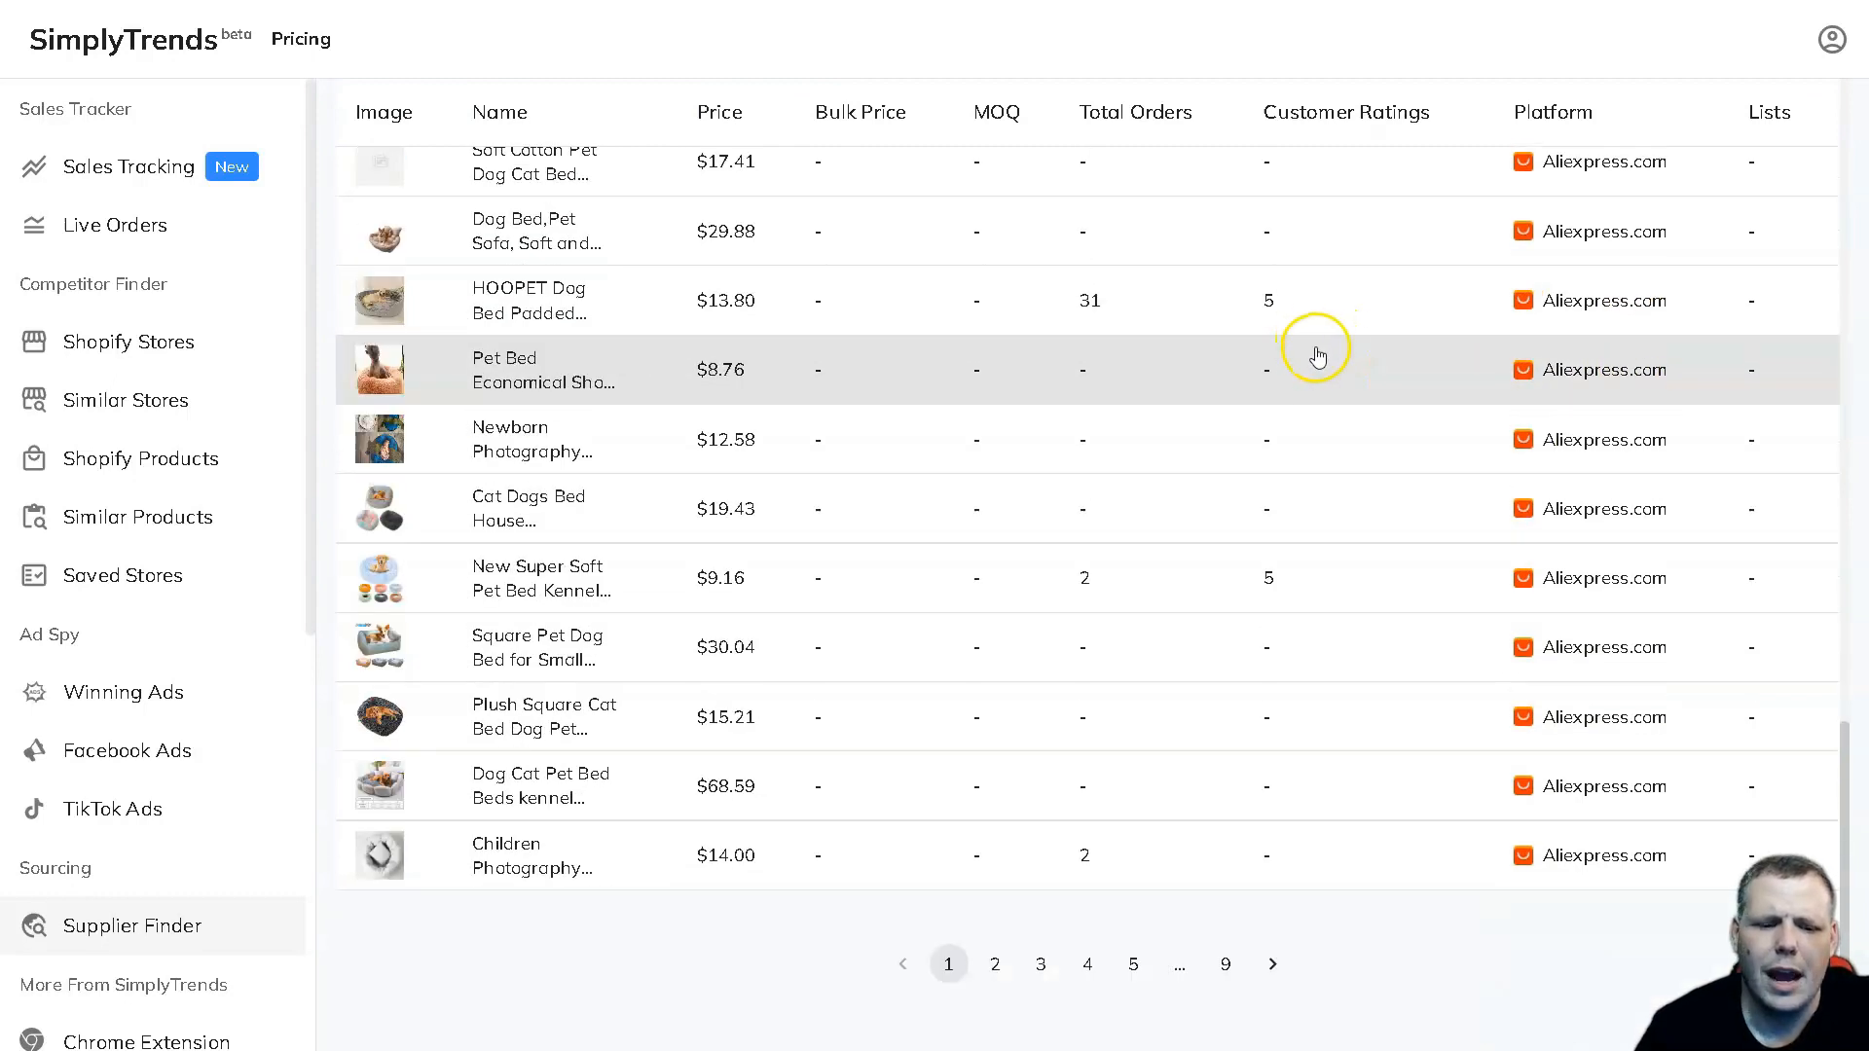